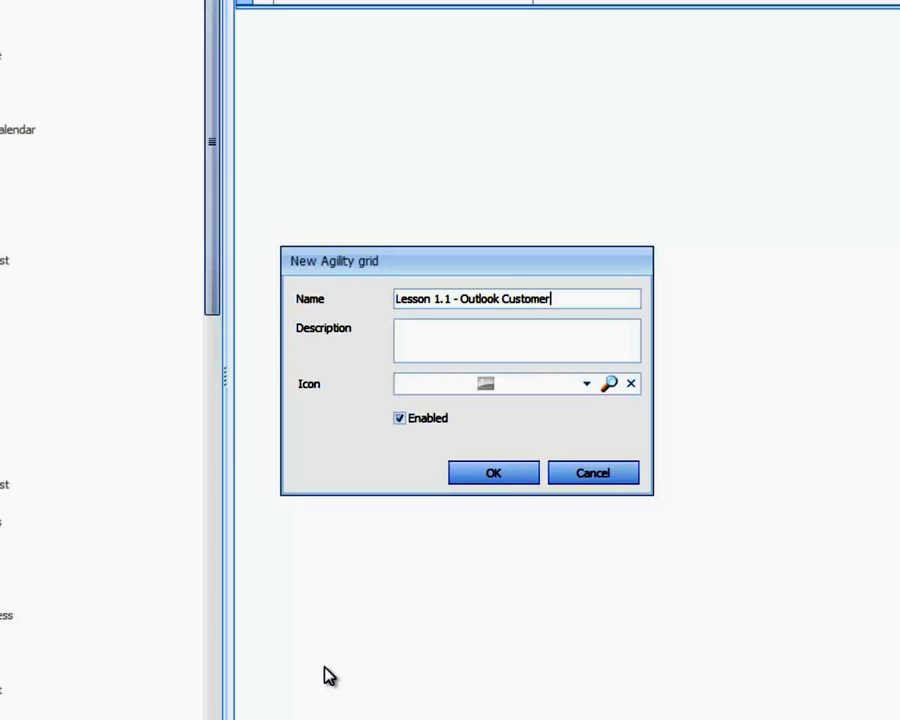
# Create the new Agility grid named "Lesson 1.1 - Outlook Customer Service Orders" with the description "Creating Outlook Views".
pyautogui.write('Service Orders')
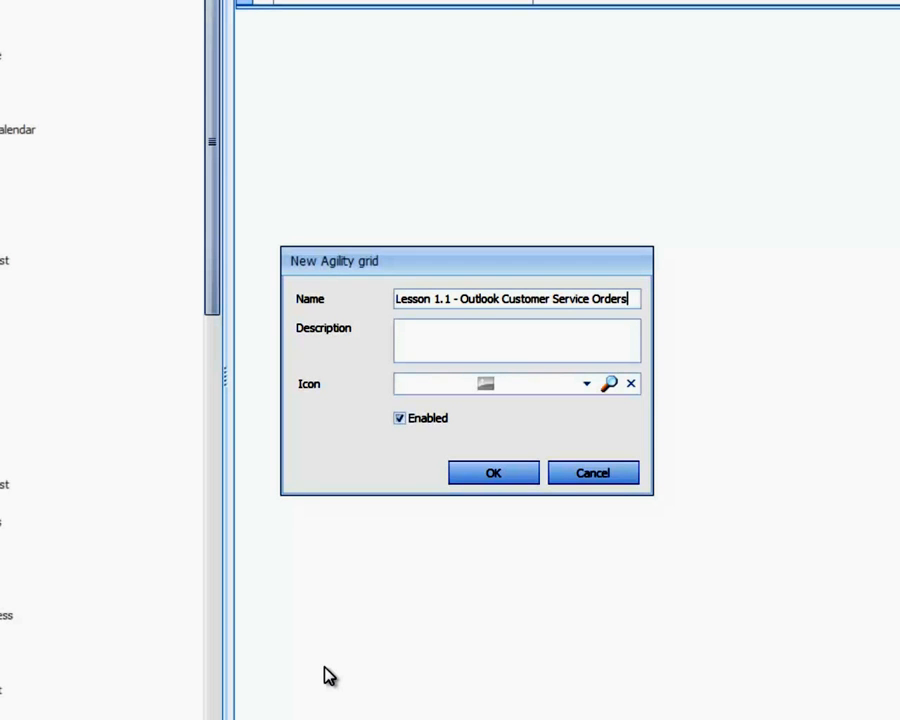
pyautogui.write('Creating Outloo')
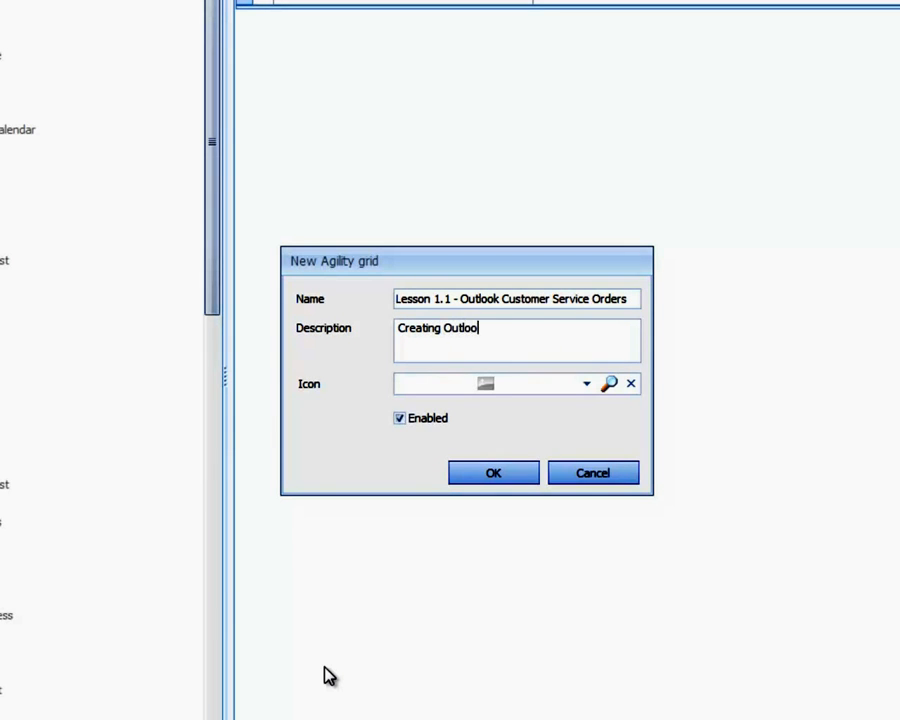
pyautogui.write('k Views')
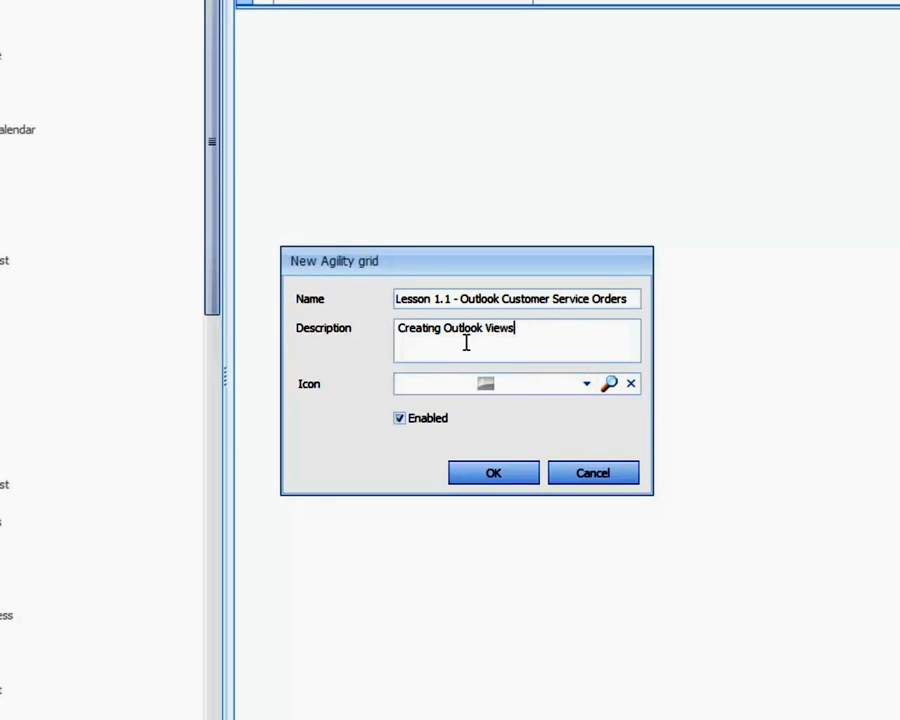
pyautogui.click(503, 475)
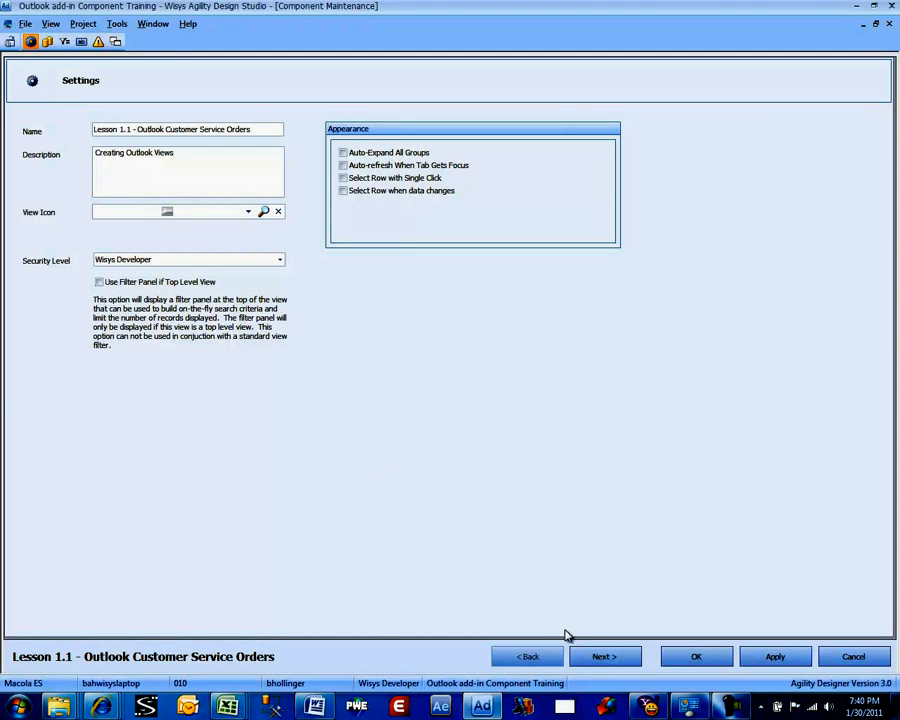
# Add the oeordhdr_wv view from the dbo tables to the component's SQL statement.
pyautogui.click(597, 659)
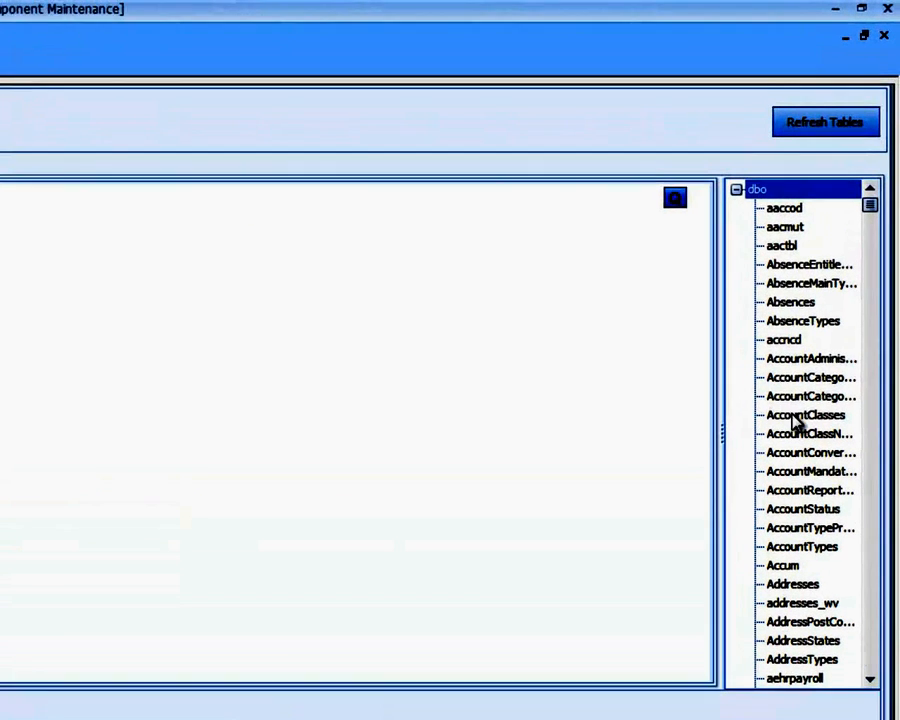
pyautogui.click(836, 279)
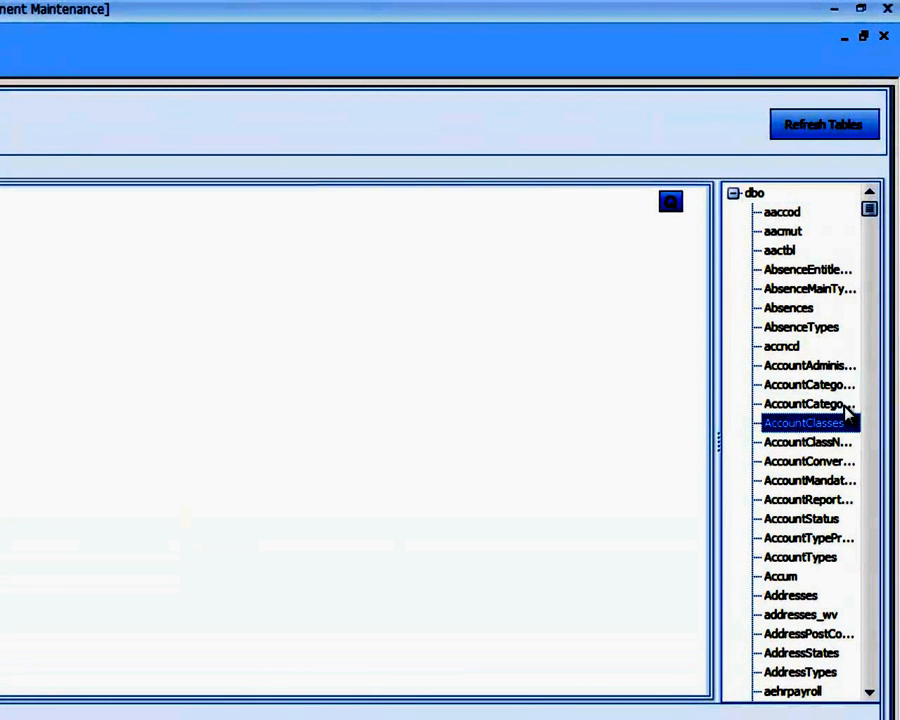
pyautogui.write('o')
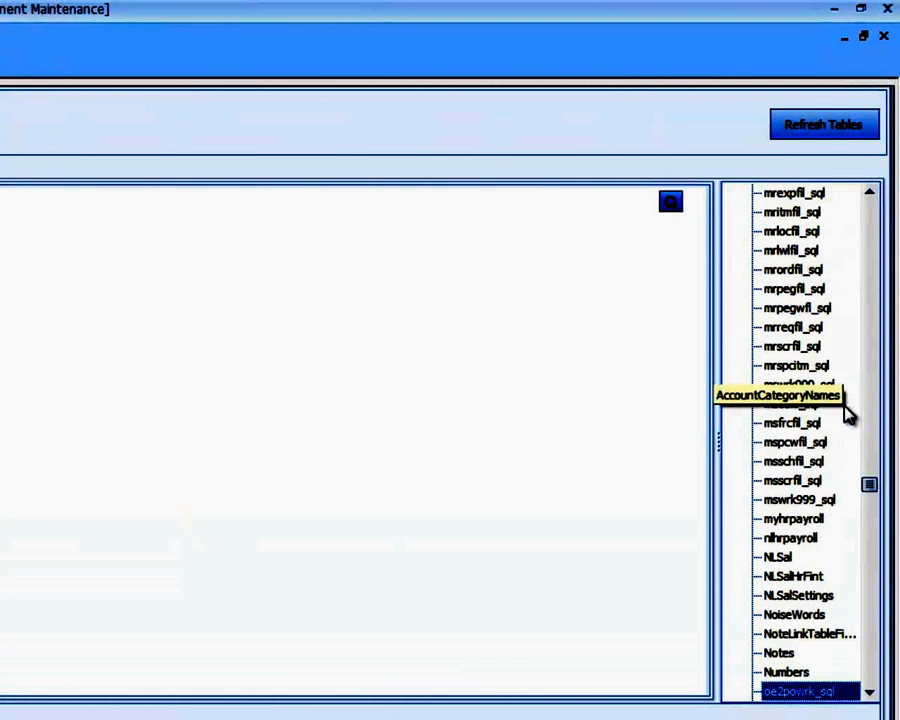
pyautogui.write('eor')
pyautogui.press('Down')
pyautogui.press('Down')
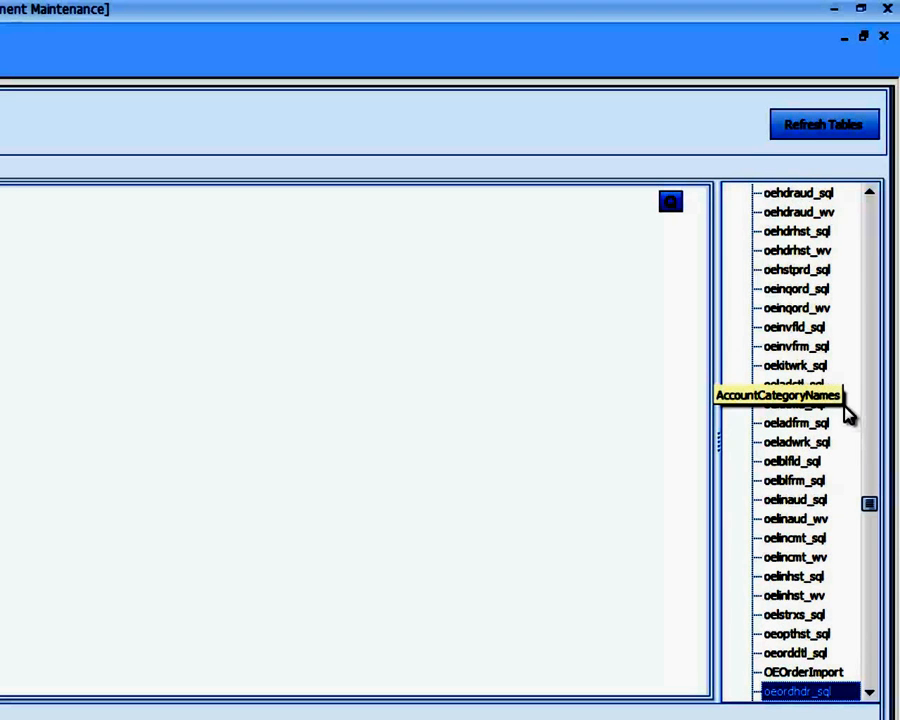
pyautogui.press('Down')
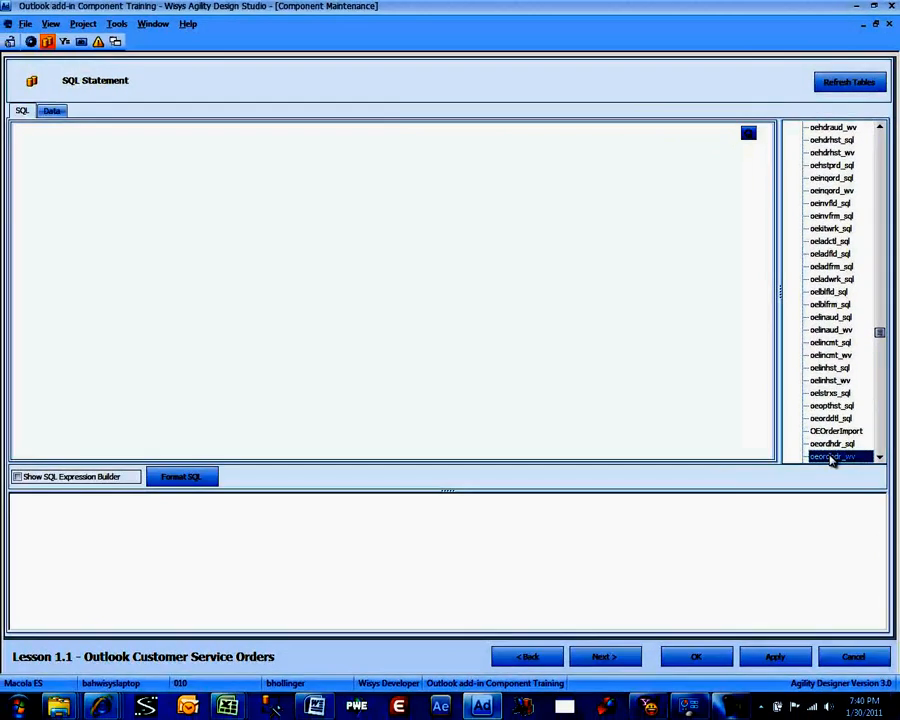
pyautogui.doubleClick(830, 457)
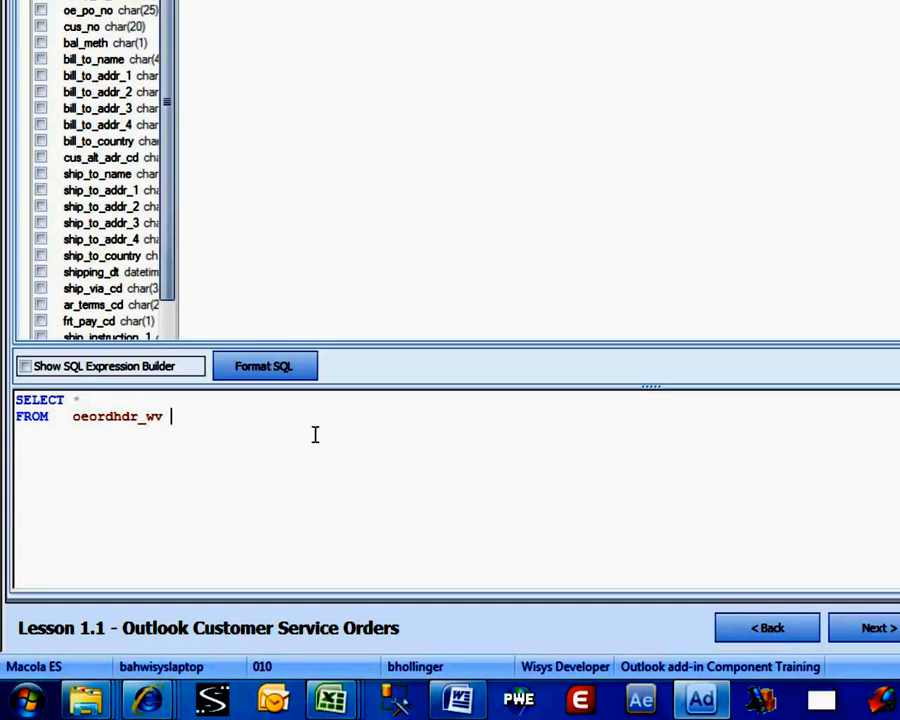
pyautogui.write('cus_no = @Cus')
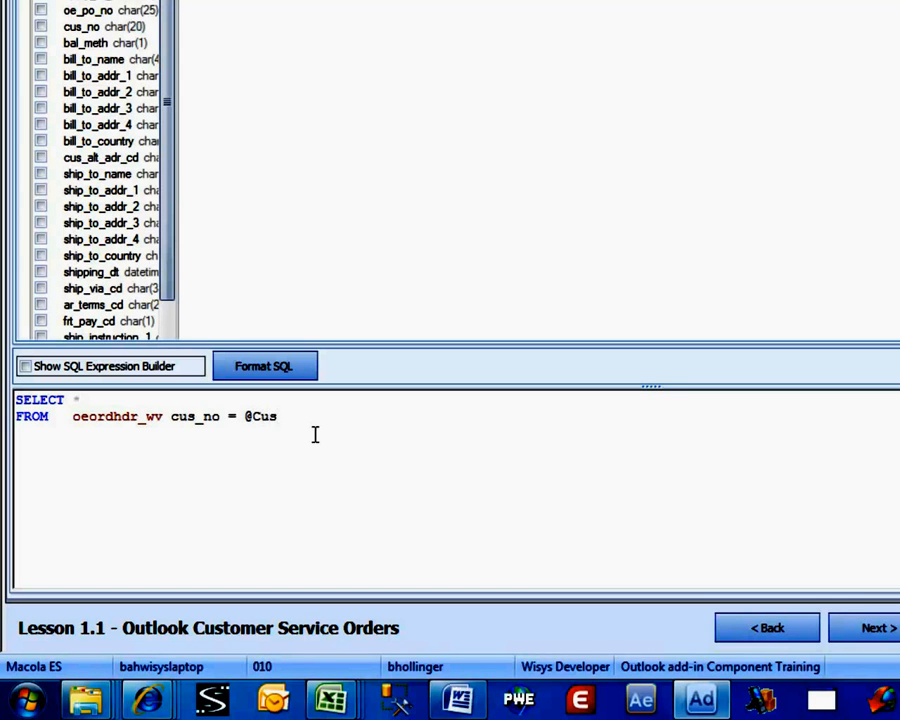
pyautogui.write('No')
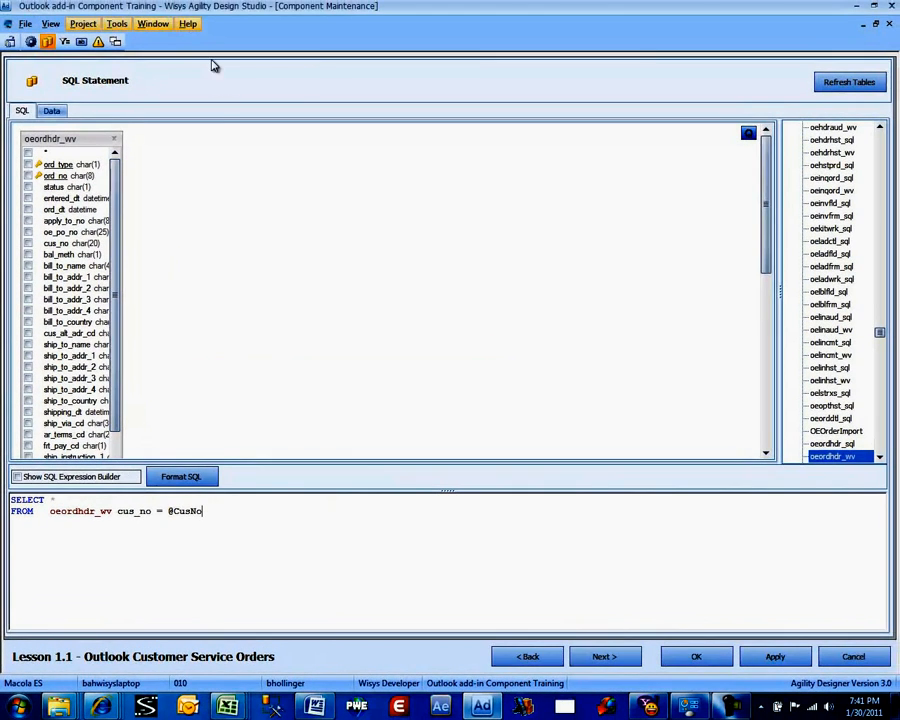
pyautogui.click(216, 192)
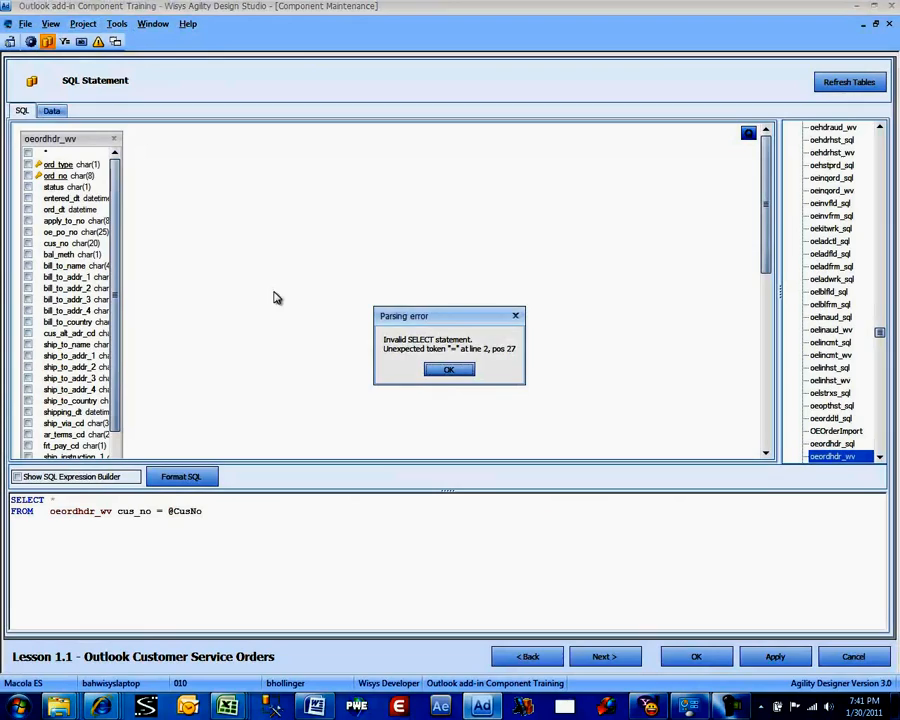
pyautogui.click(447, 369)
pyautogui.click(120, 511)
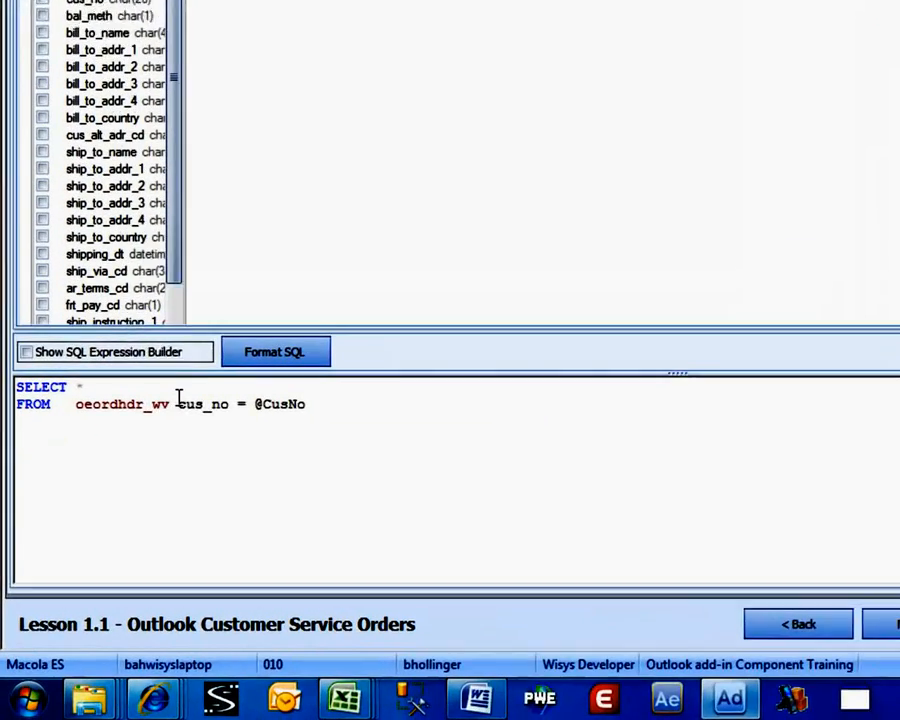
pyautogui.write('where')
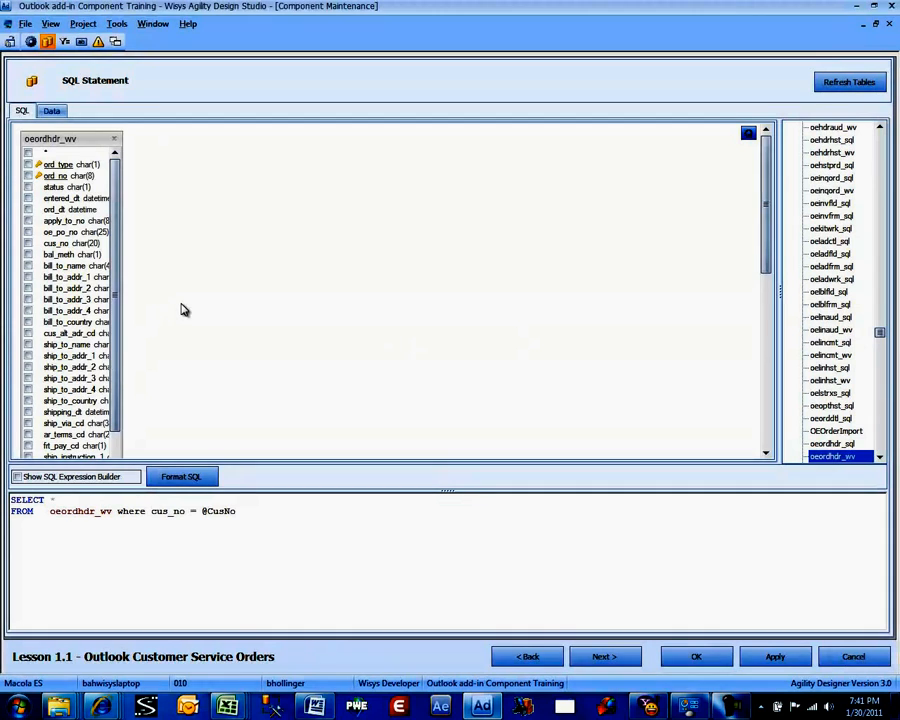
pyautogui.click(181, 296)
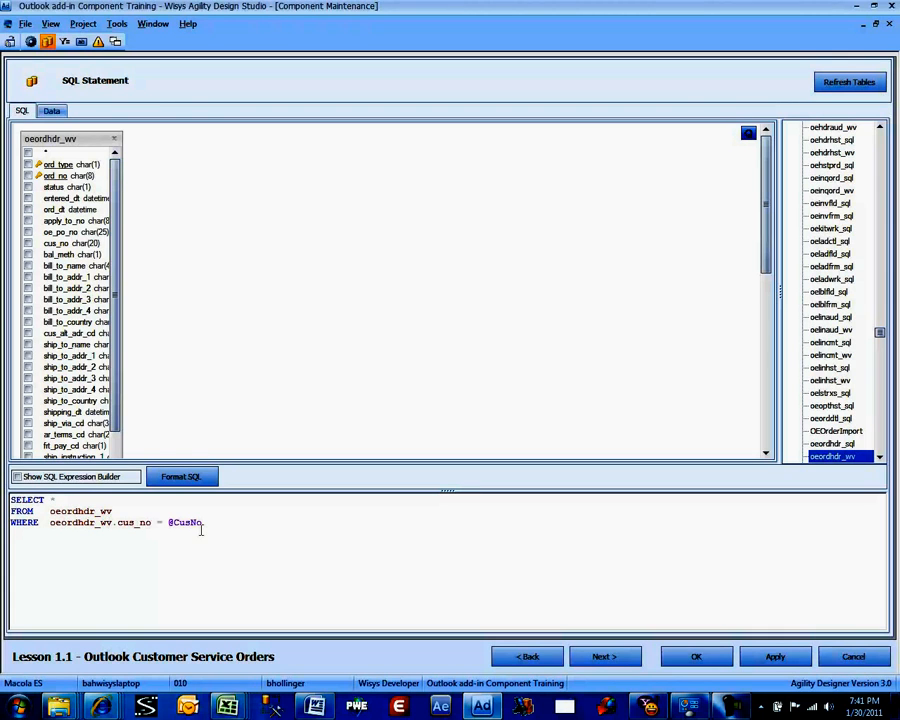
pyautogui.click(600, 656)
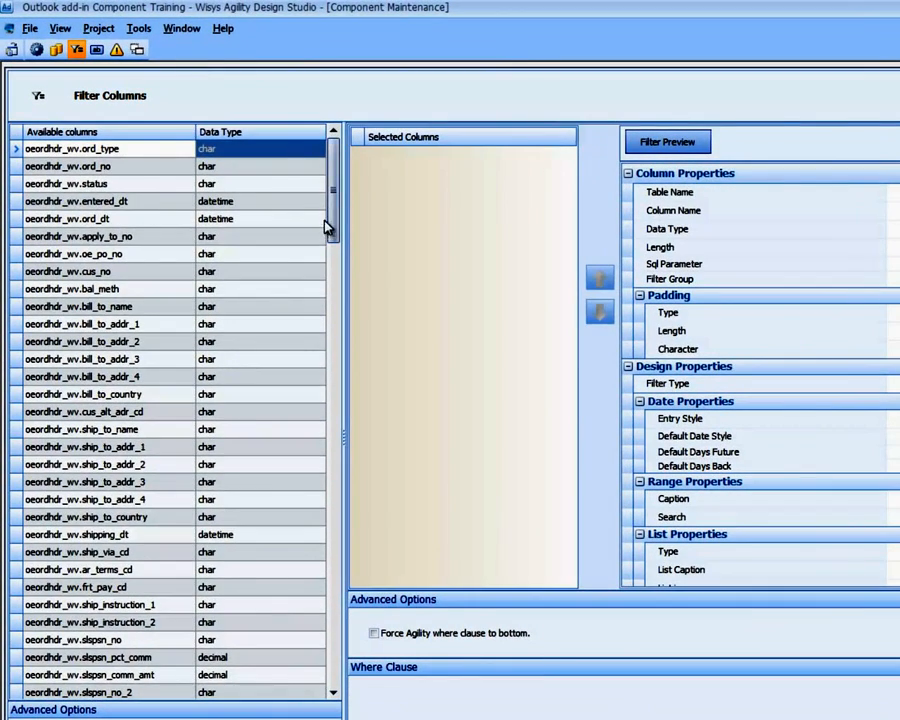
pyautogui.moveTo(338, 226); pyautogui.dragTo(307, 679)
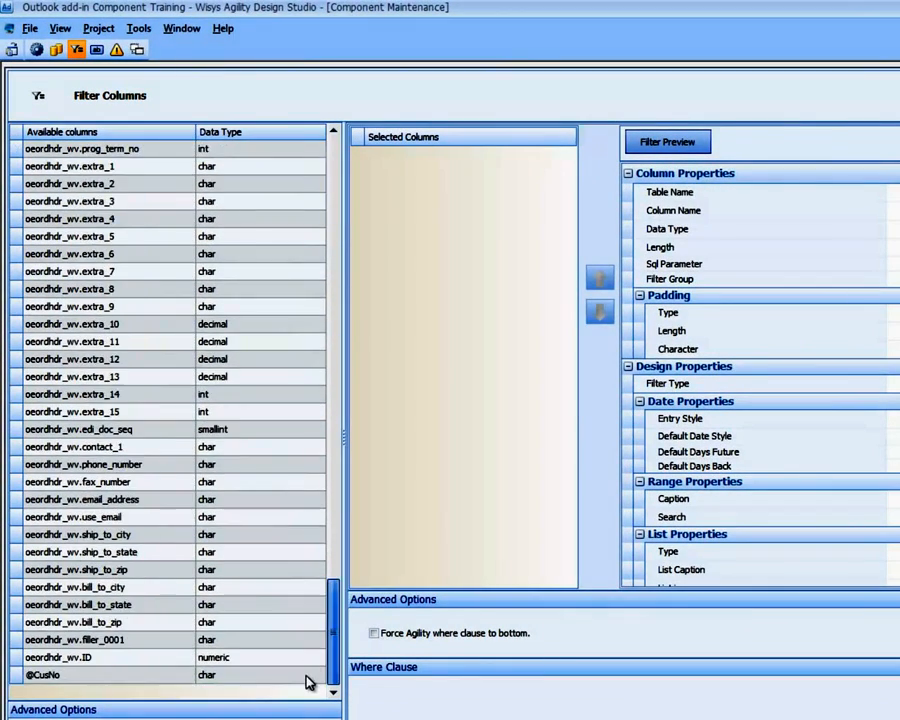
pyautogui.doubleClick(190, 676)
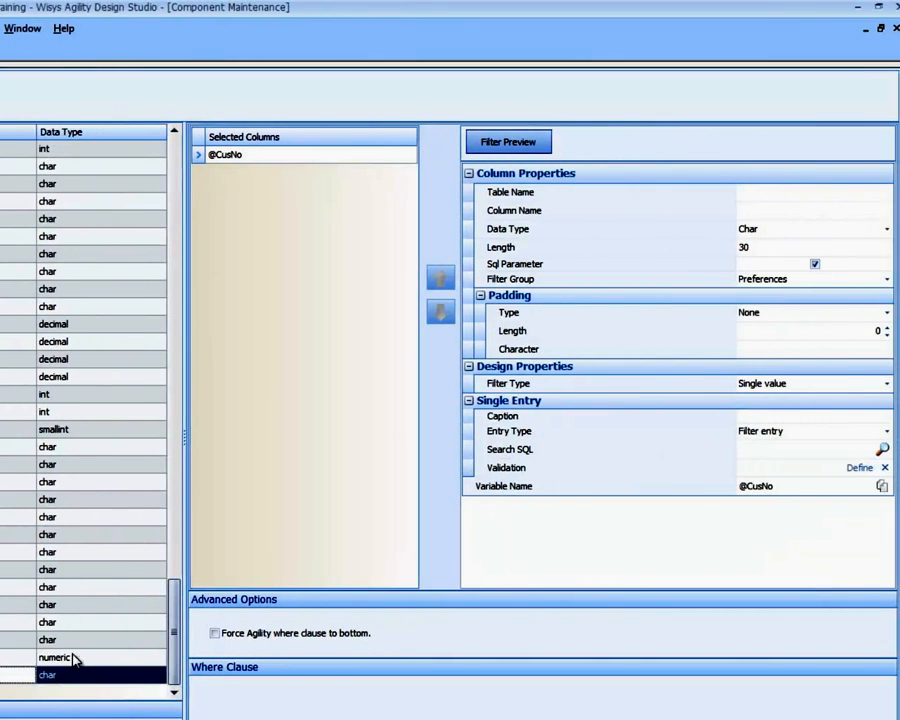
pyautogui.click(757, 229)
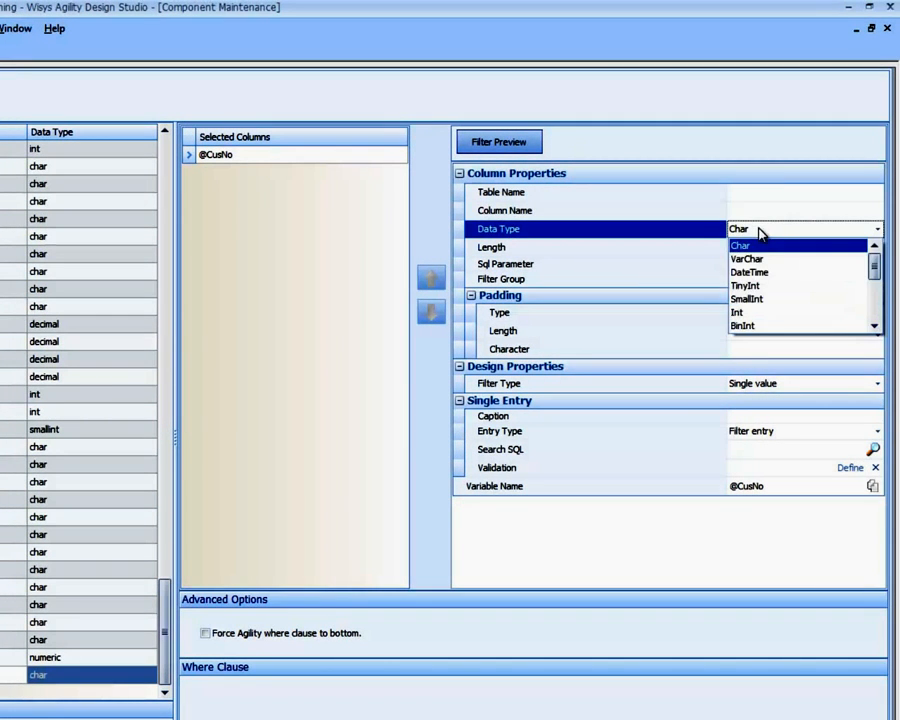
pyautogui.click(876, 326)
pyautogui.click(876, 326)
pyautogui.click(876, 326)
pyautogui.click(876, 326)
pyautogui.click(876, 326)
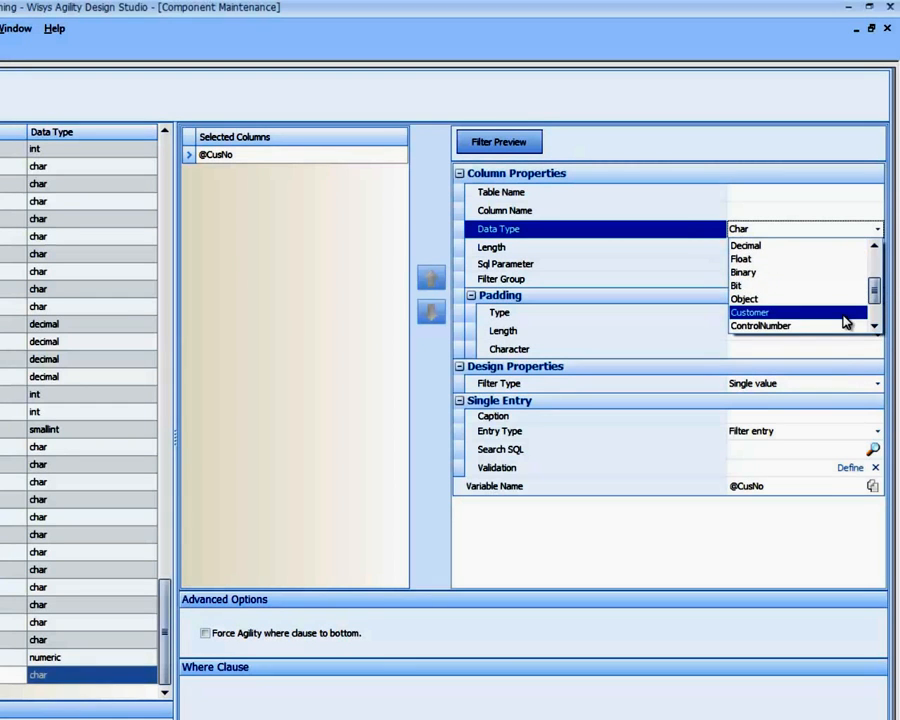
pyautogui.click(842, 312)
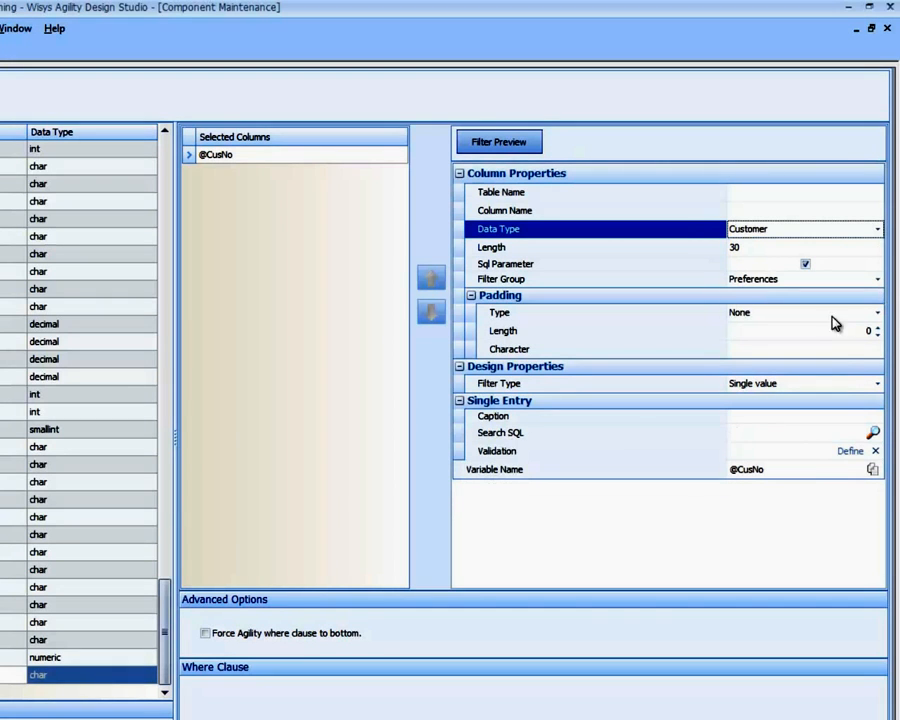
pyautogui.click(757, 419)
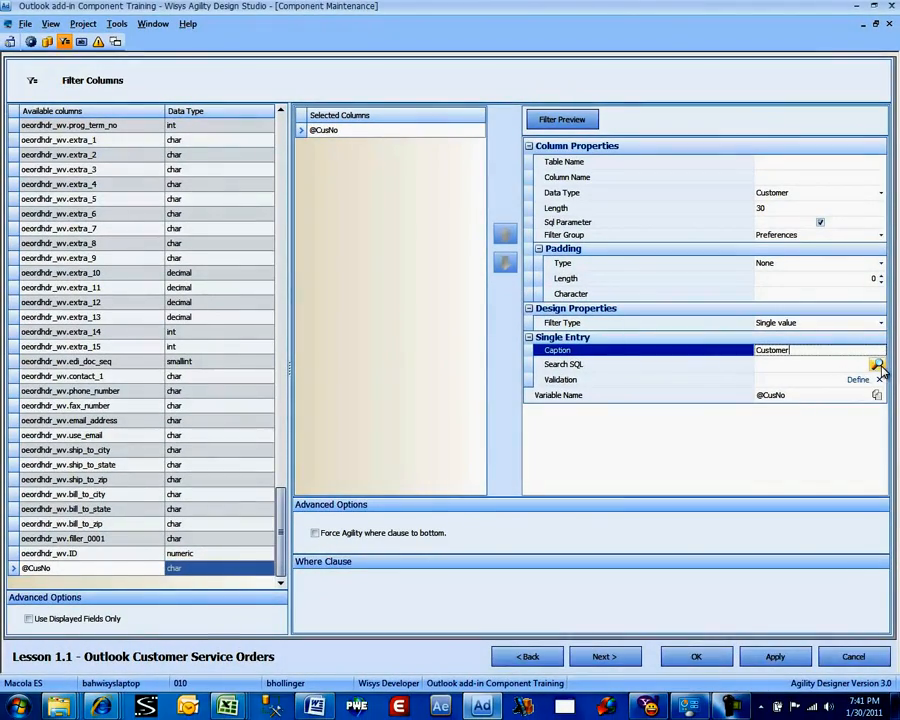
pyautogui.click(877, 365)
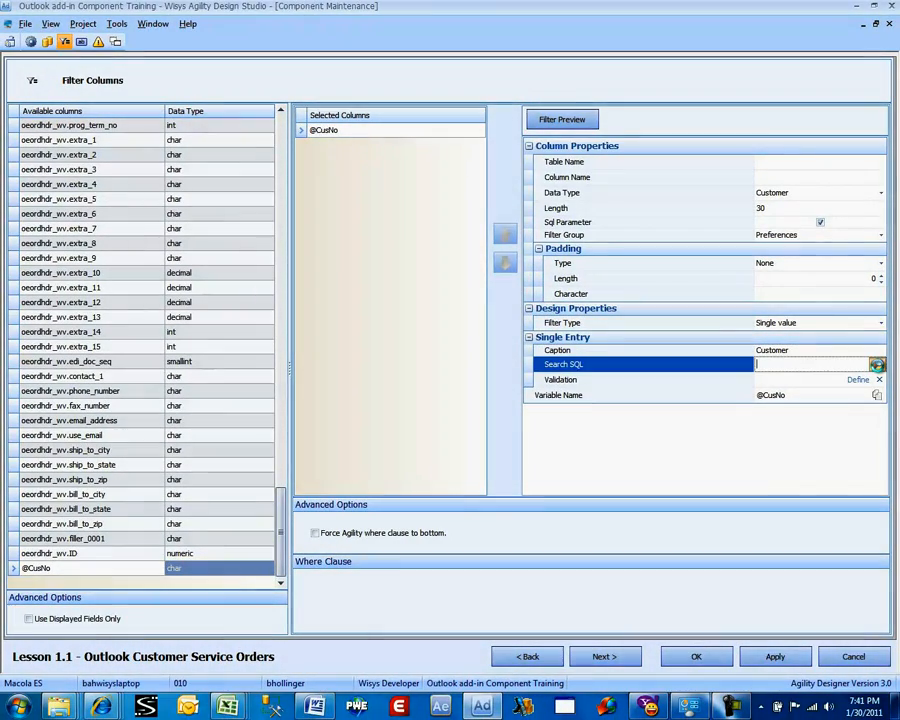
pyautogui.click(877, 365)
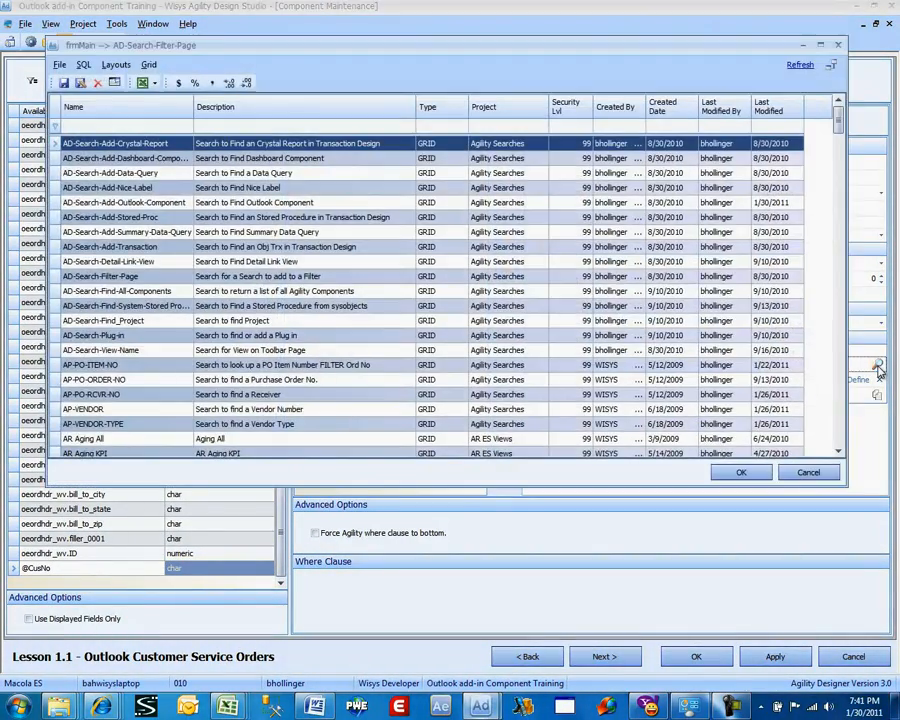
pyautogui.click(132, 128)
pyautogui.write('ar-')
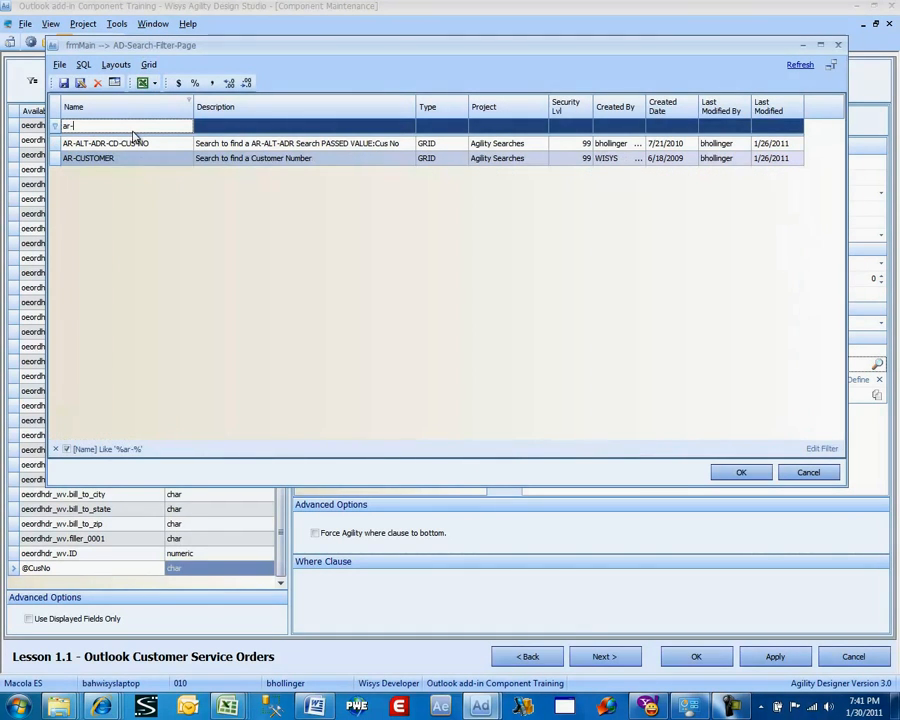
pyautogui.click(172, 164)
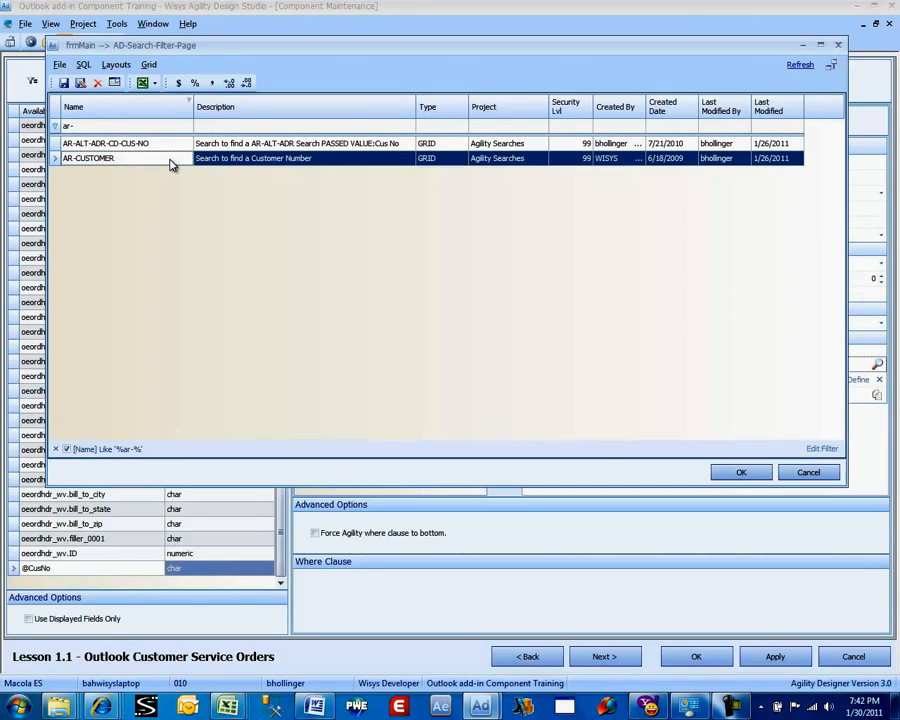
pyautogui.doubleClick(172, 164)
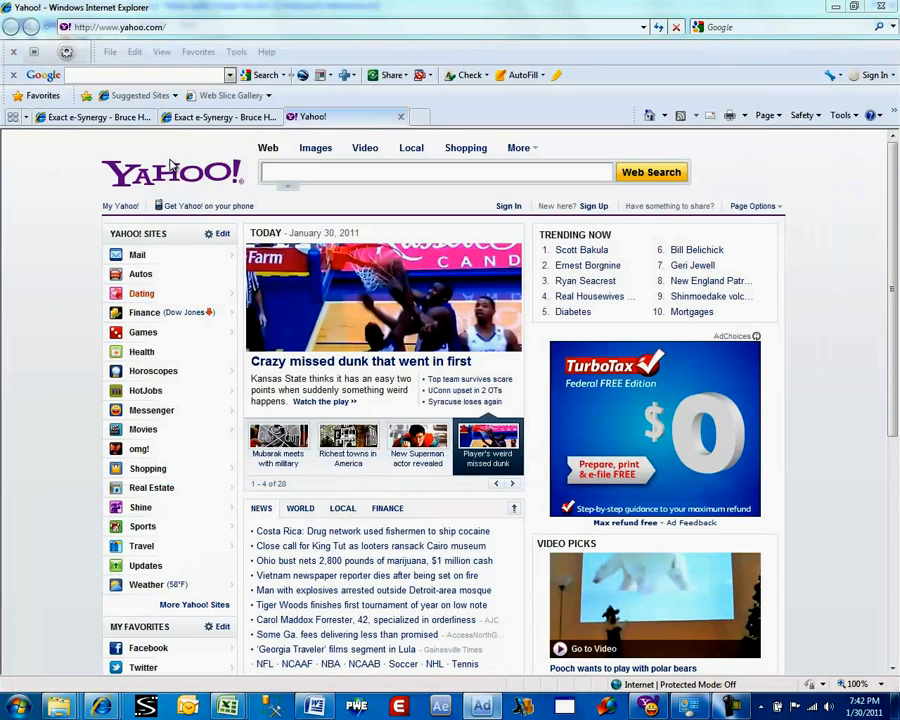
pyautogui.click(489, 711)
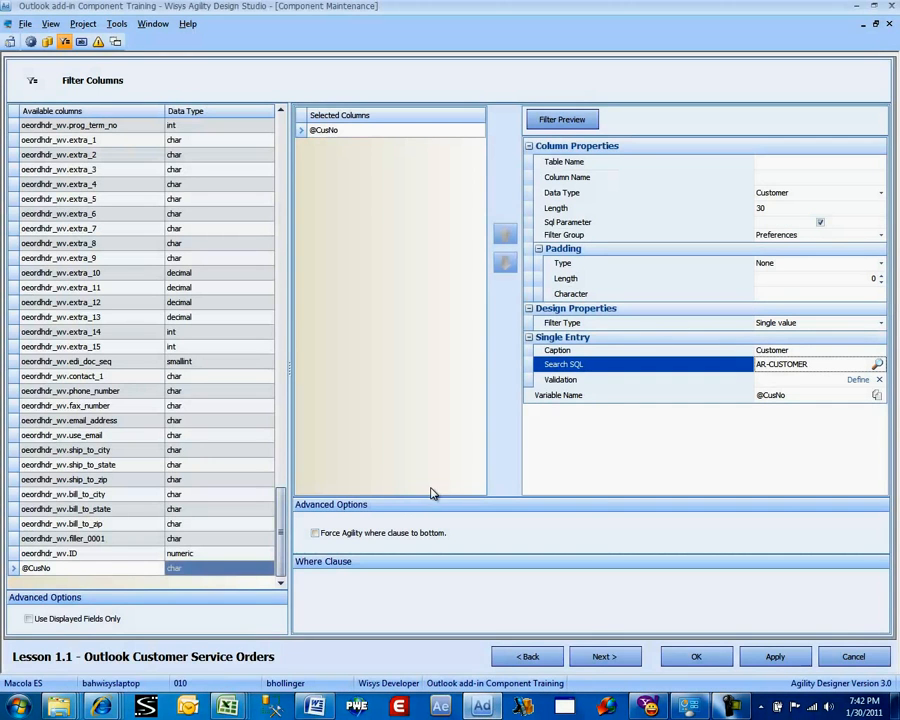
# Add a new button to the component in the Buttons settings.
pyautogui.click(598, 656)
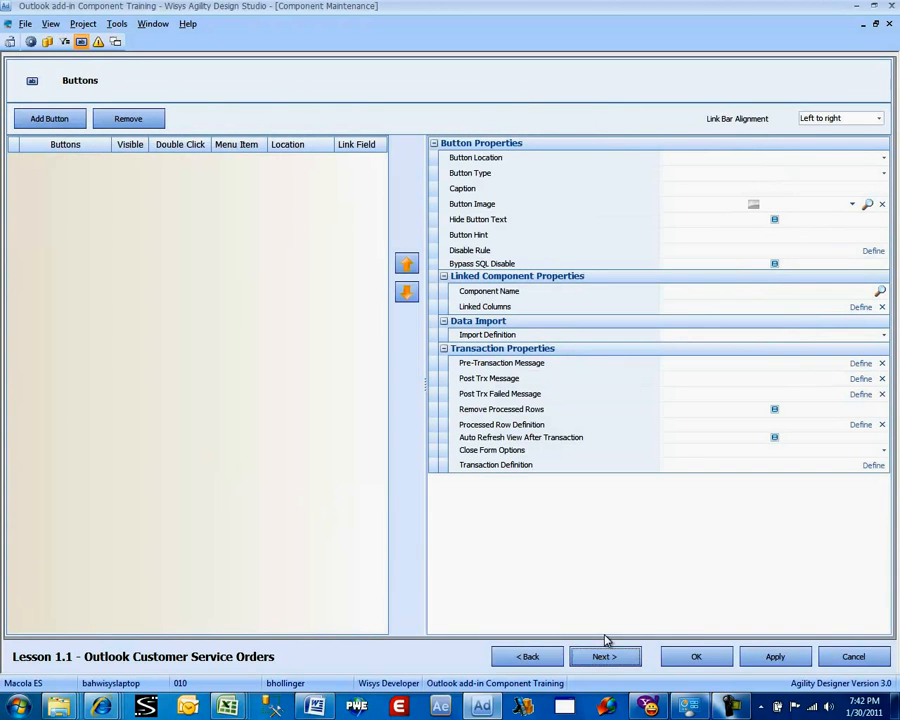
pyautogui.click(47, 121)
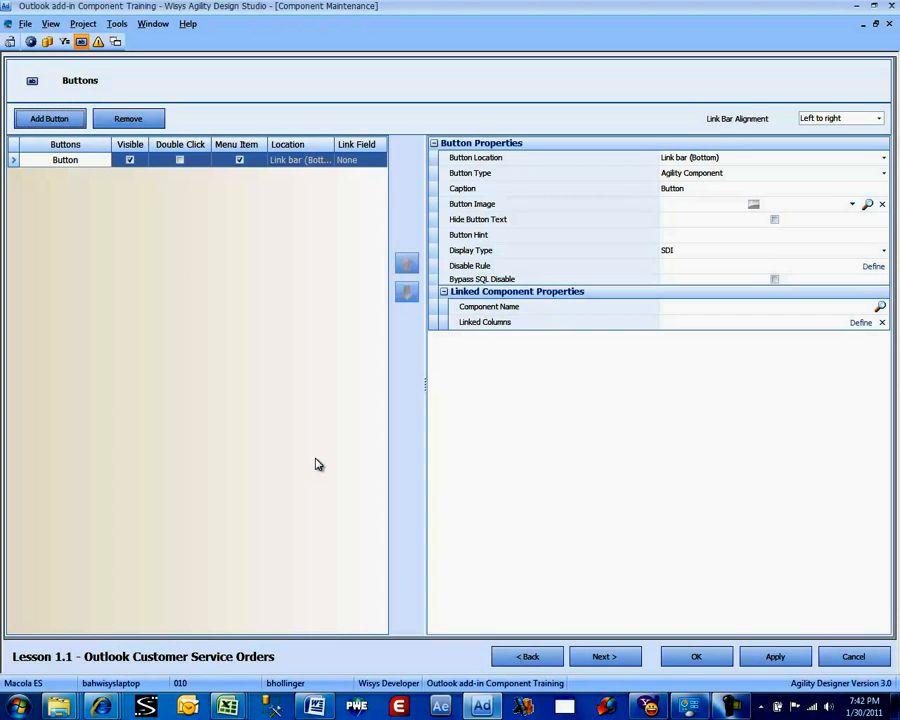
# Switch to Wisys Agility Explorer, logged in to company database 010, and view the open orders for item BIKEPP.
pyautogui.click(440, 707)
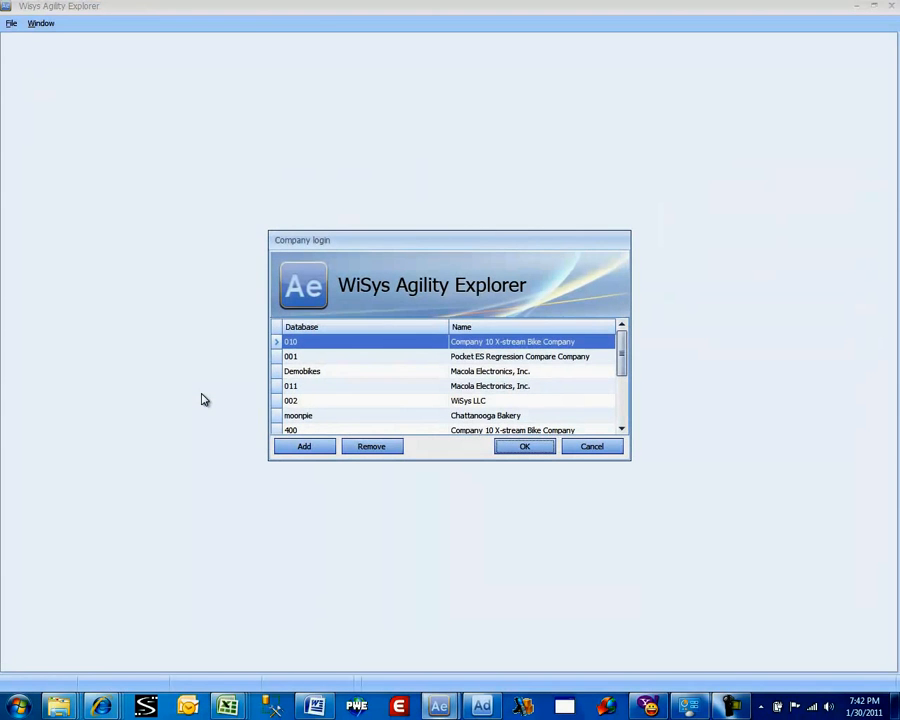
pyautogui.doubleClick(316, 349)
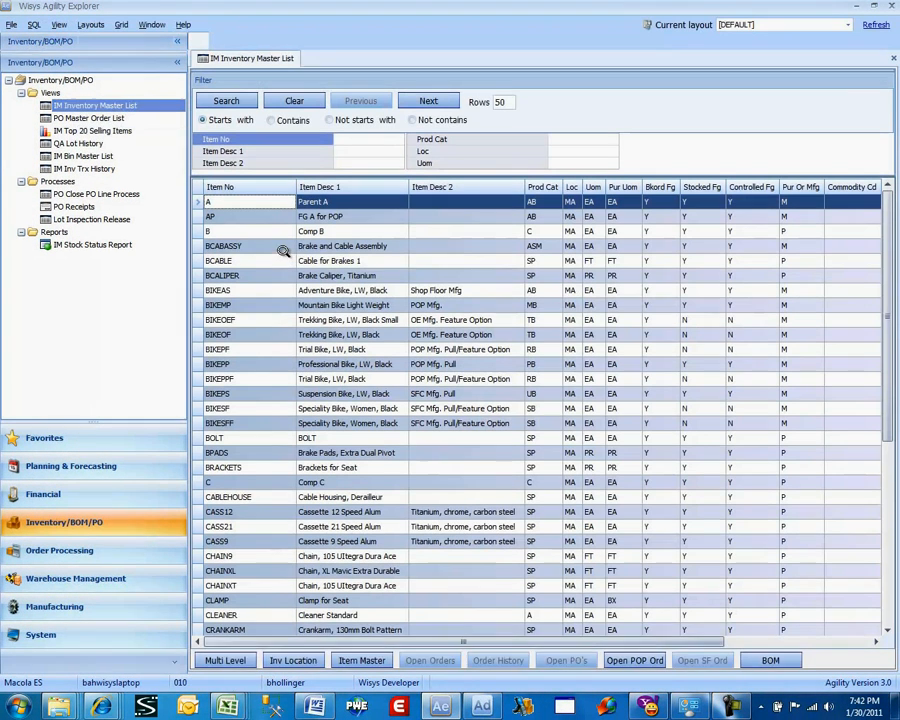
pyautogui.click(248, 365)
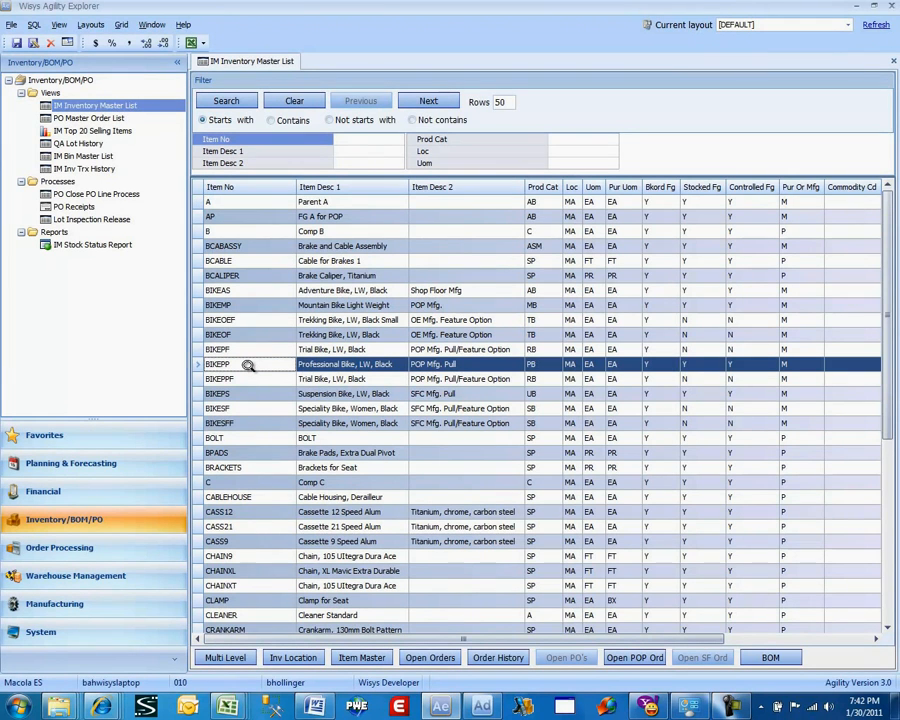
pyautogui.click(423, 660)
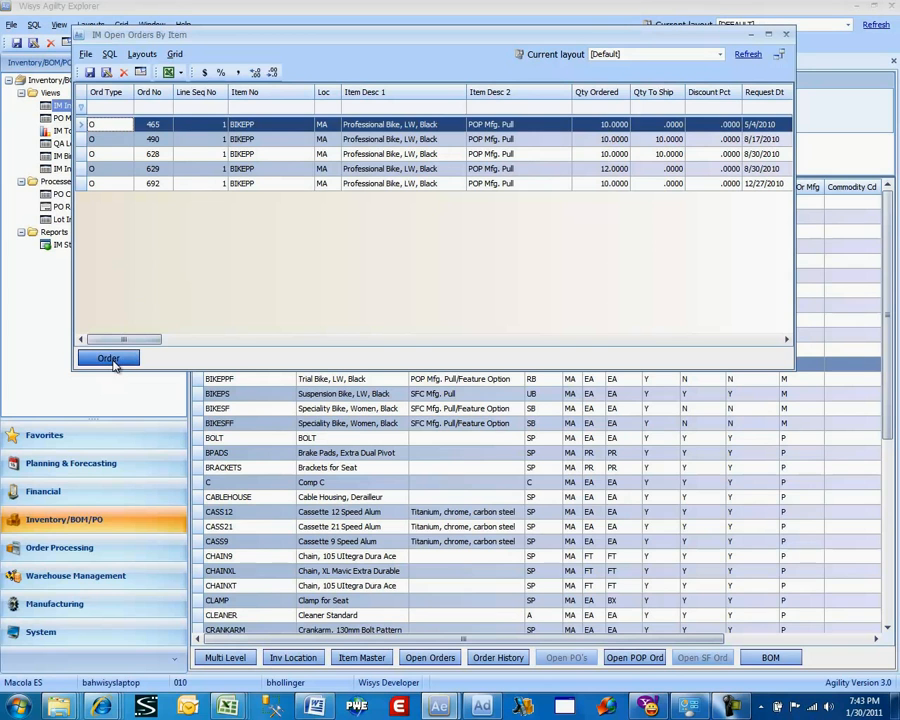
# View the order detail of the third open order in the list and switch back to Wisys Agility Design Studio.
pyautogui.click(180, 154)
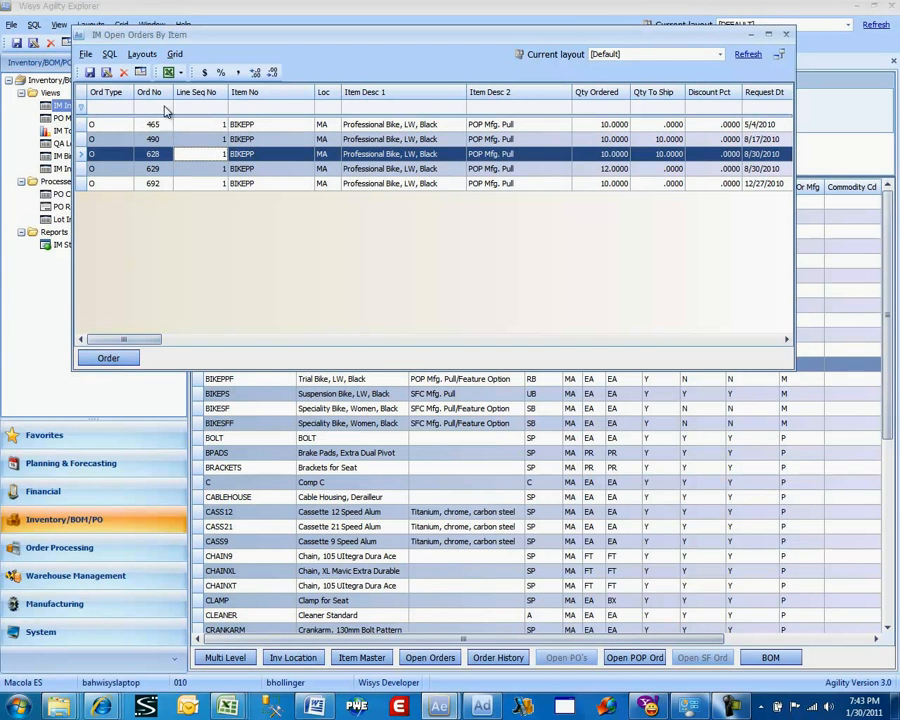
pyautogui.click(115, 362)
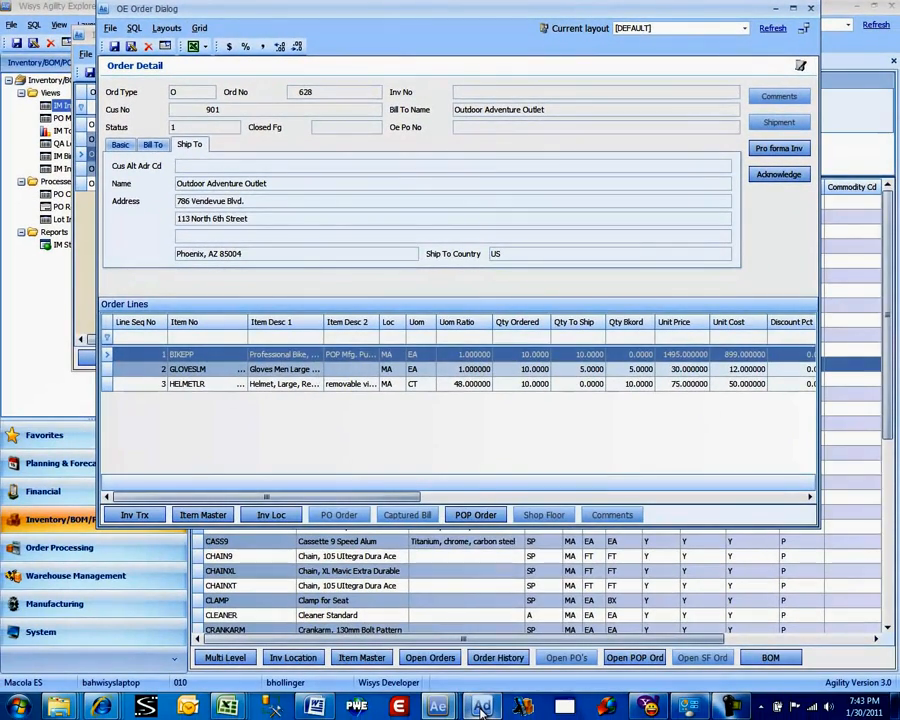
pyautogui.moveTo(481, 707)
pyautogui.click(490, 668)
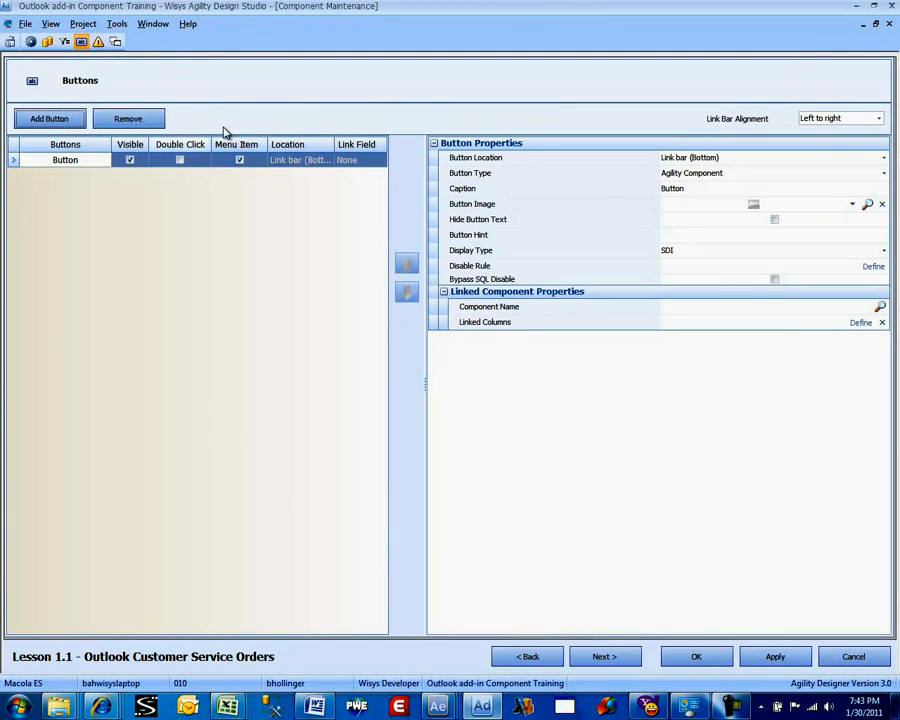
# Set the new button's caption to "Order" and its location to Toolbar (Top).
pyautogui.click(701, 188)
pyautogui.doubleClick(701, 188)
pyautogui.write('Order')
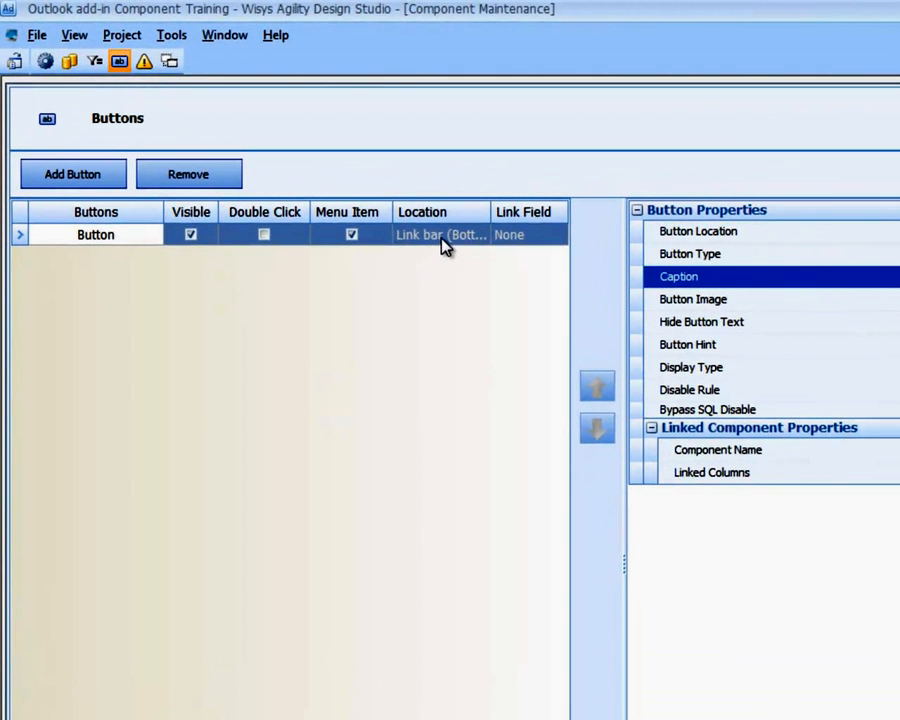
pyautogui.click(441, 238)
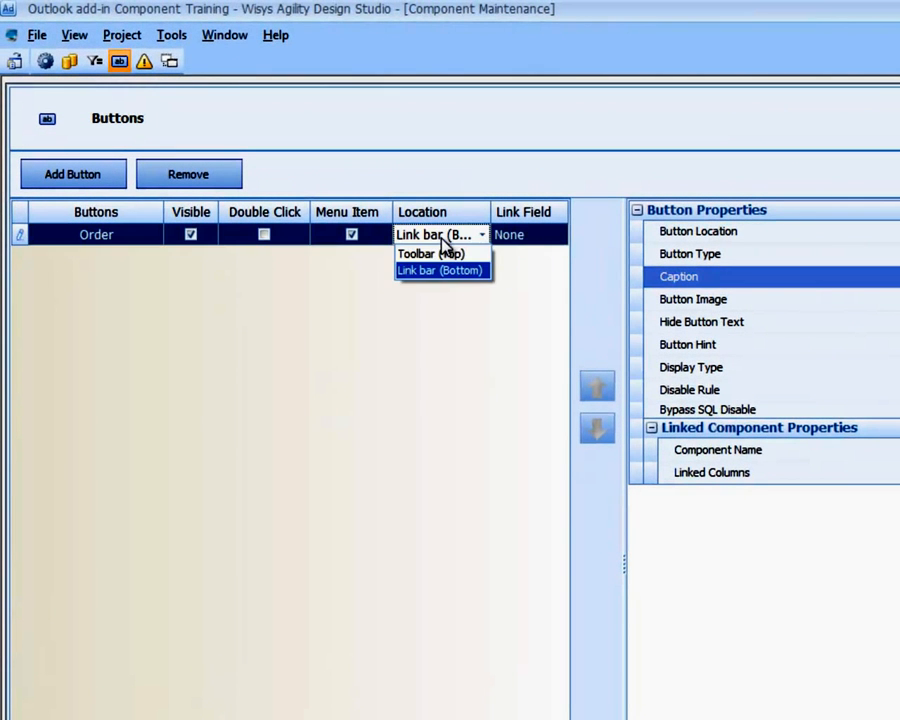
pyautogui.click(444, 252)
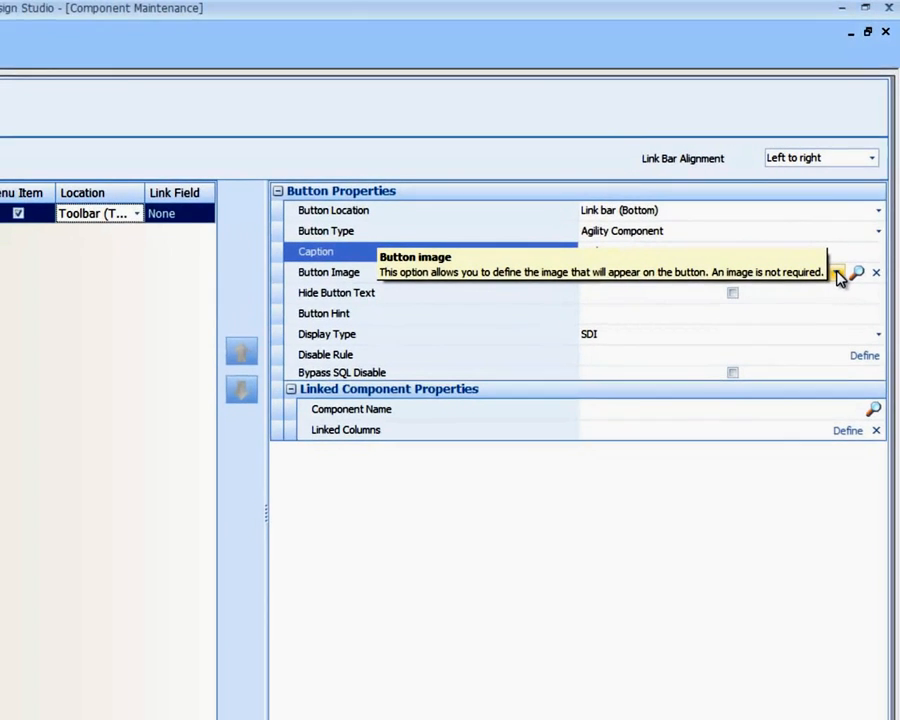
# Assign the Card icon as the Order button's image and preview it.
pyautogui.click(838, 272)
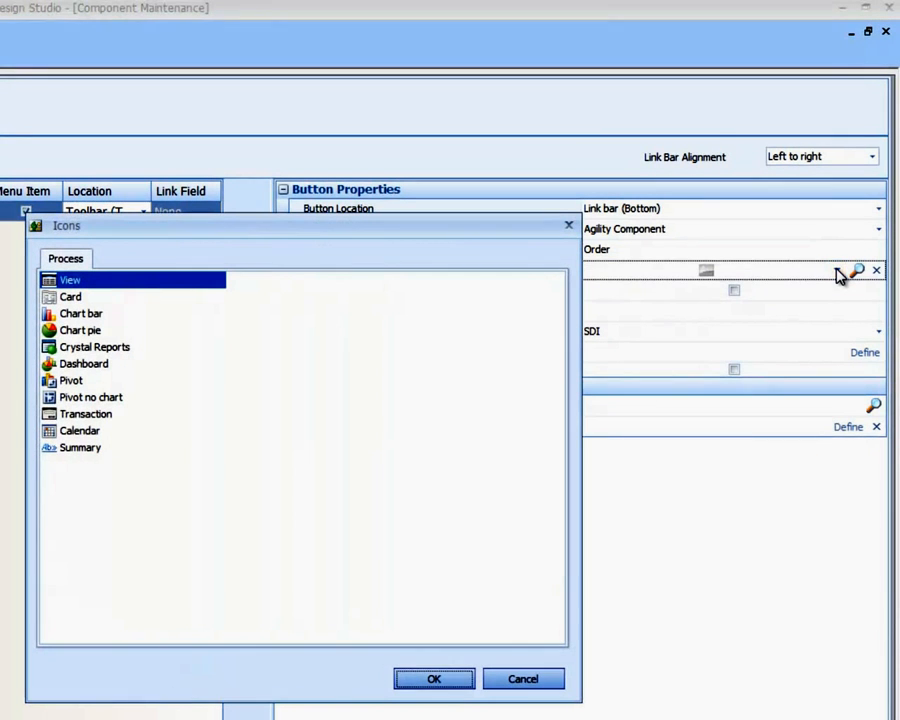
pyautogui.click(100, 300)
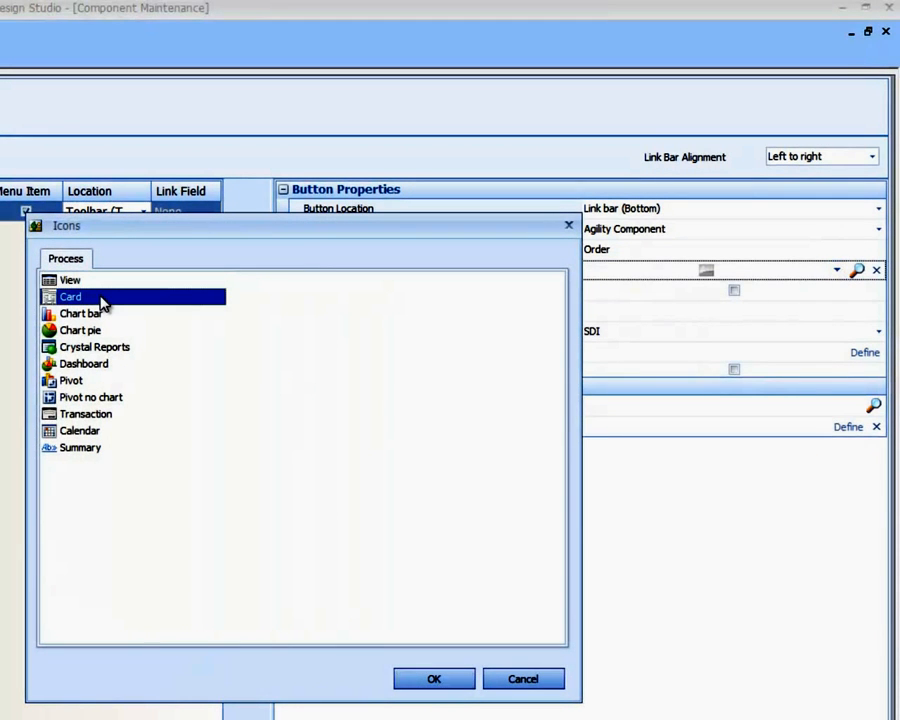
pyautogui.doubleClick(100, 300)
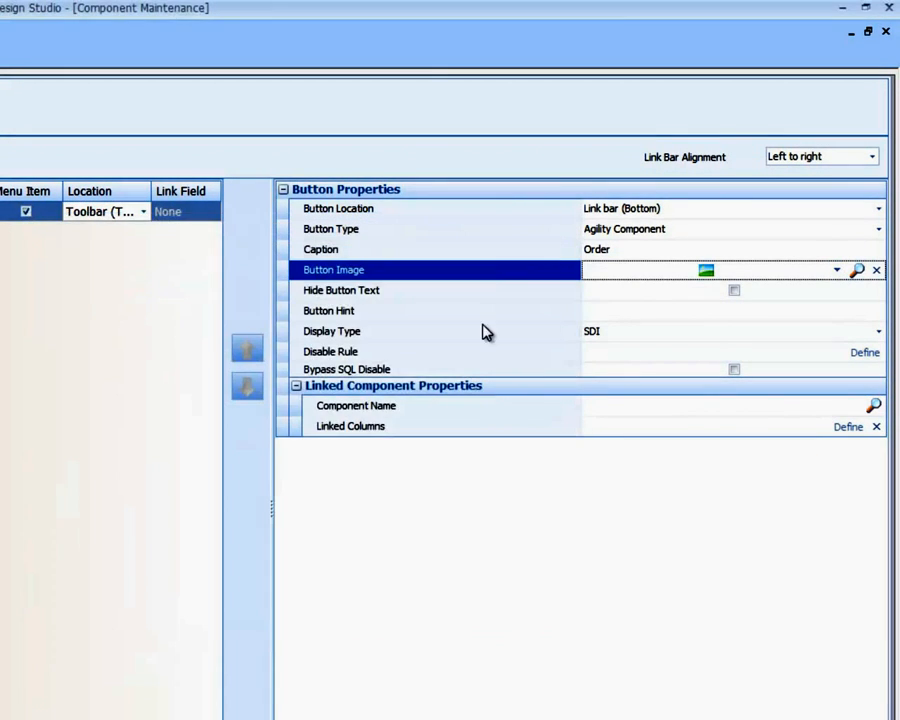
pyautogui.click(706, 274)
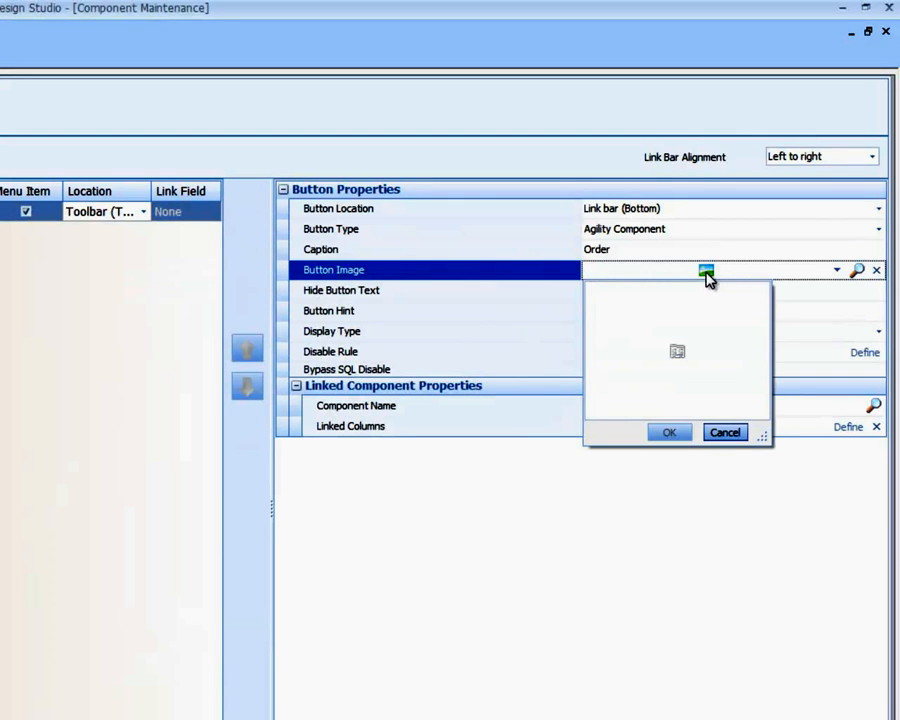
pyautogui.click(706, 274)
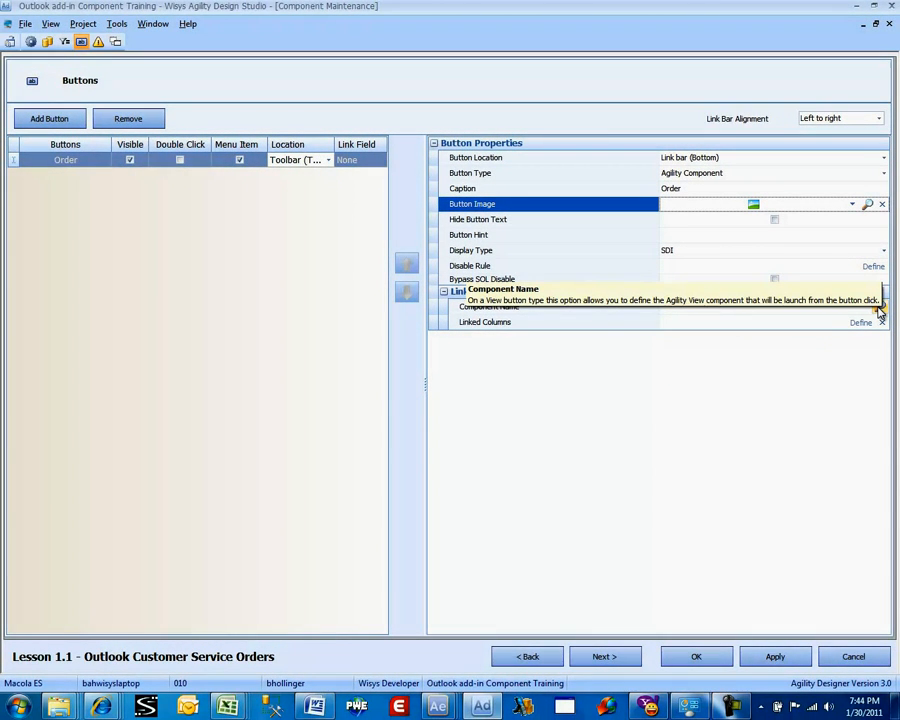
# Open the Order button's component name search and check the order window's name in Wisys Agility Explorer.
pyautogui.click(879, 307)
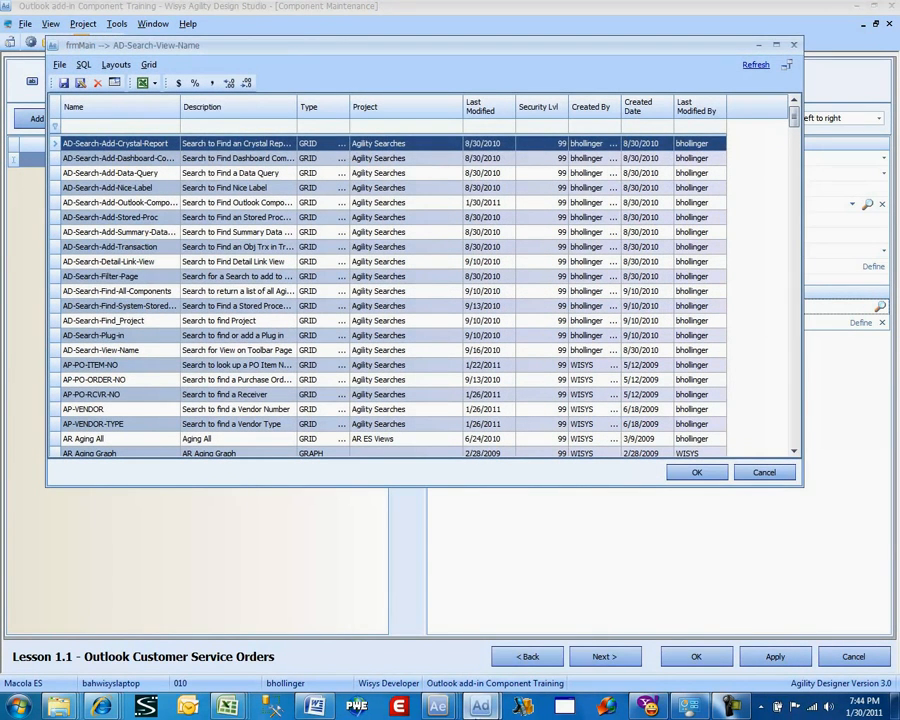
pyautogui.moveTo(440, 708)
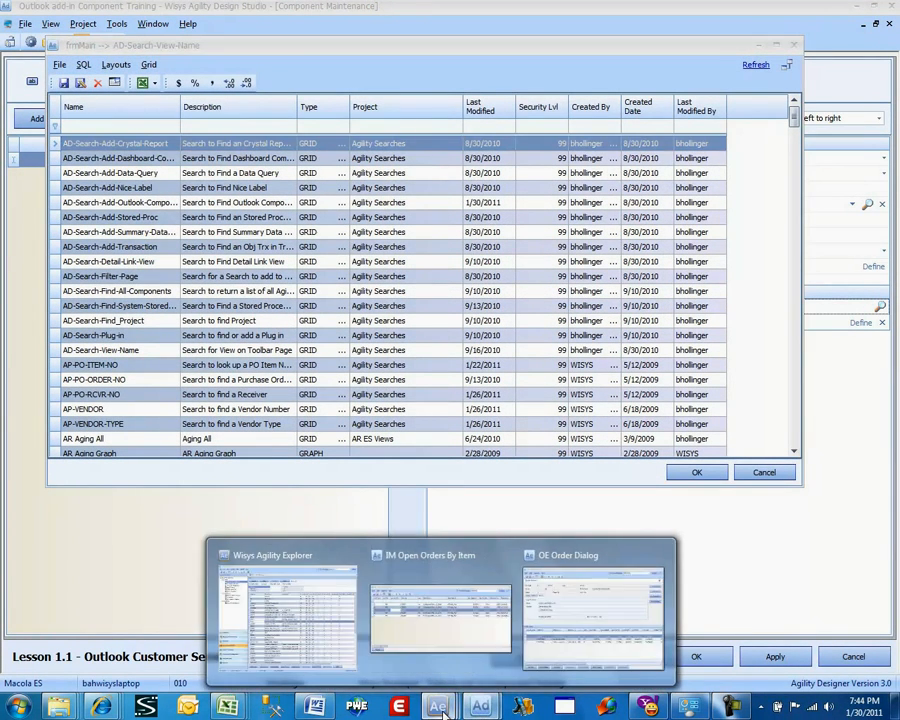
pyautogui.click(552, 600)
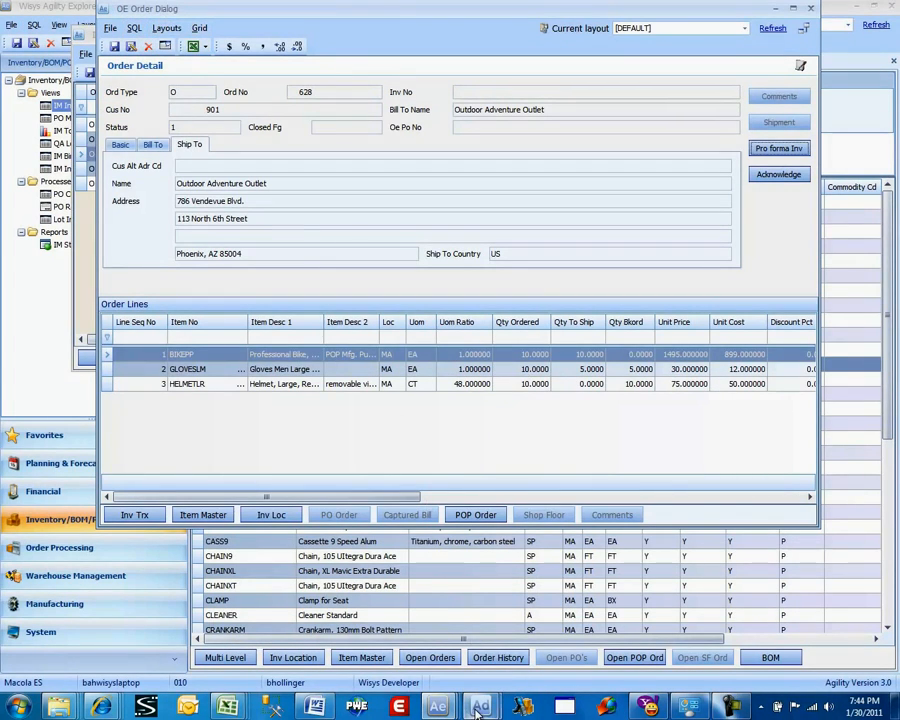
pyautogui.moveTo(478, 708)
pyautogui.click(502, 640)
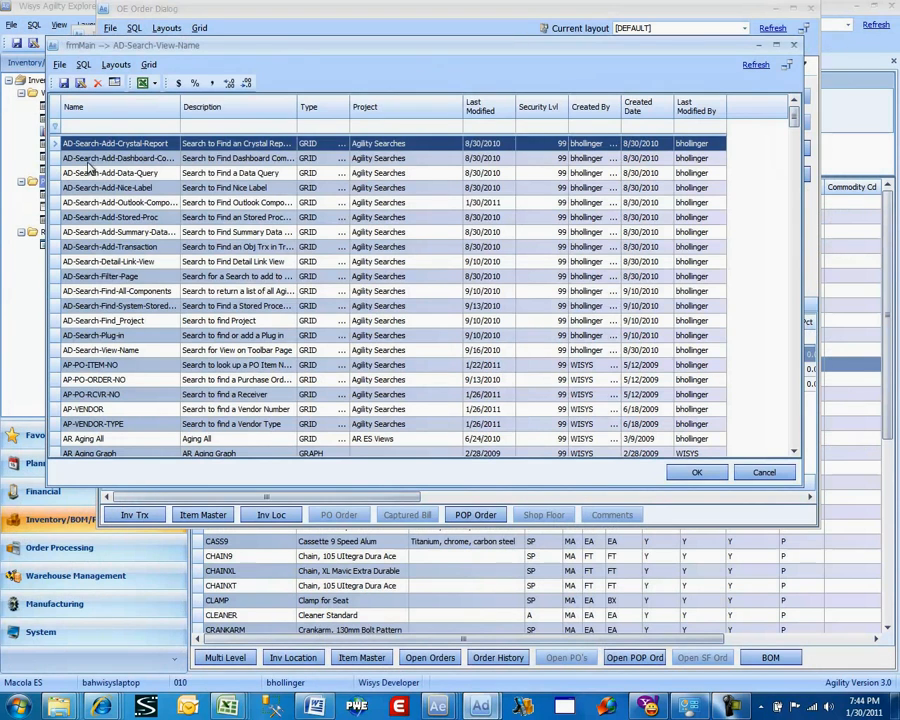
# Filter the component names on "oe order d" and assign OE Order Dialog as the Order button's linked component.
pyautogui.click(108, 126)
pyautogui.write('oe')
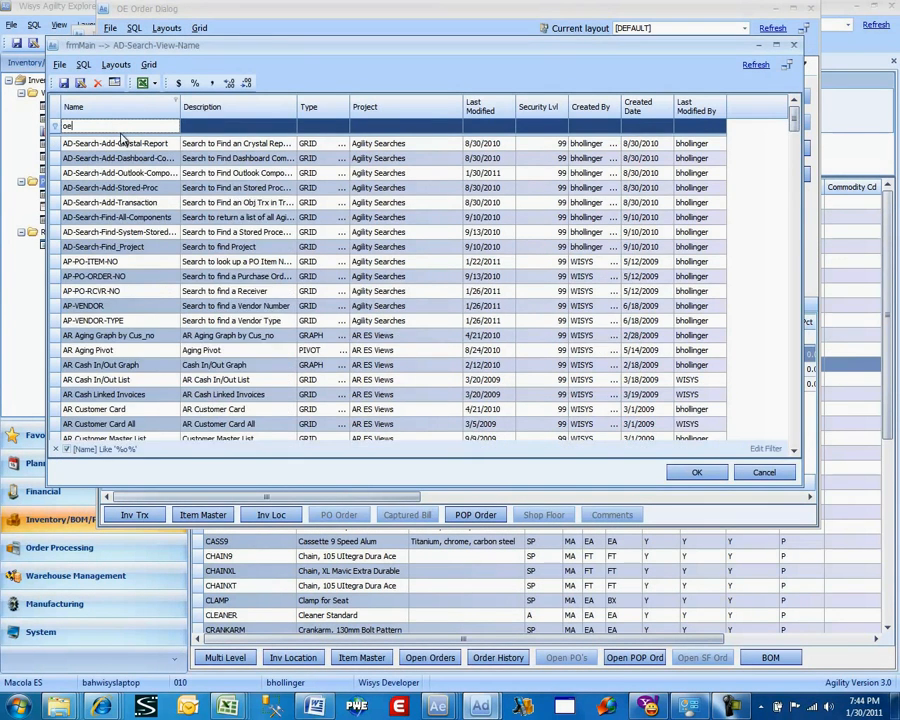
pyautogui.write(' order d')
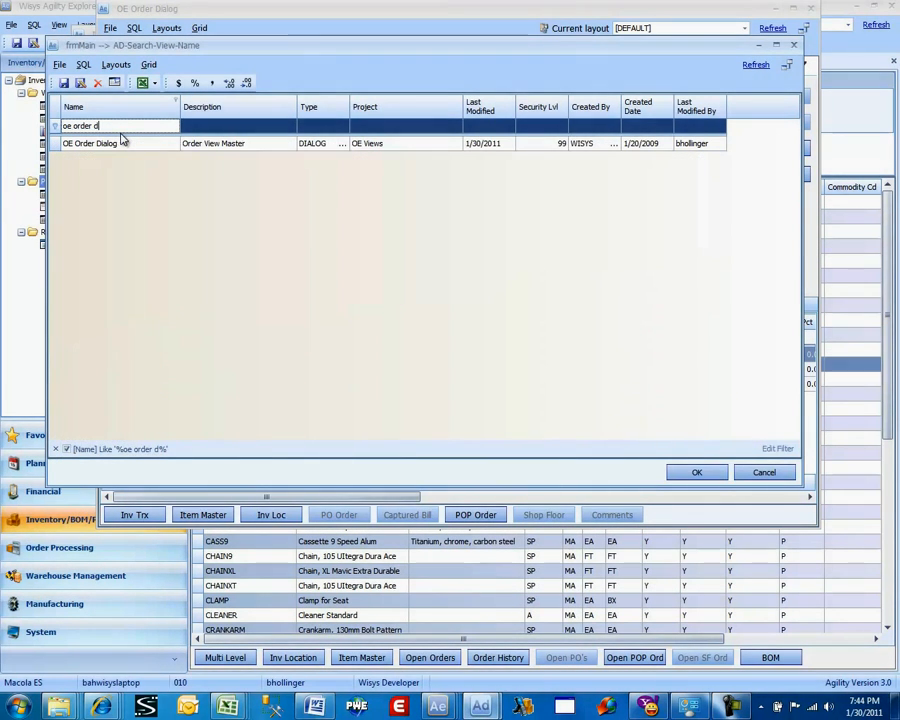
pyautogui.click(122, 142)
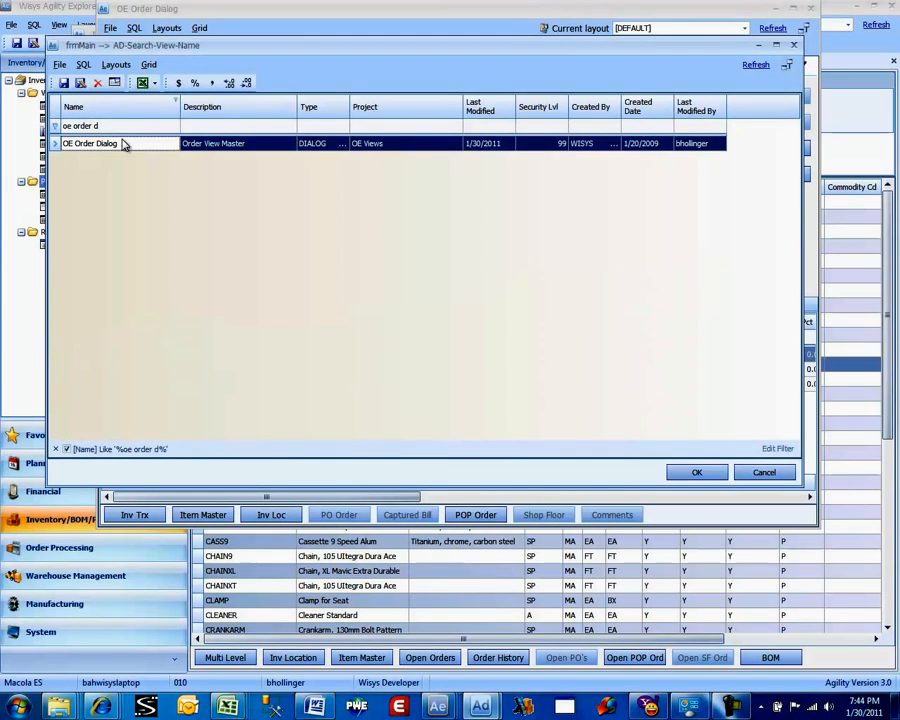
pyautogui.doubleClick(122, 142)
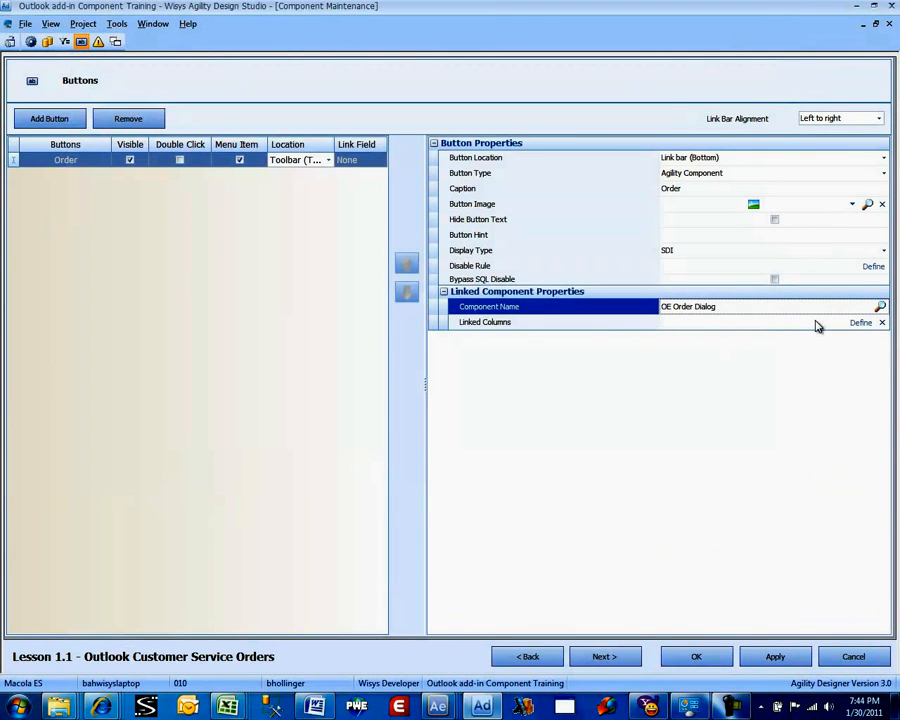
# Define the linked columns, mapping oeordhdr_wv.ord_type to ord_type and oeordhdr_wv.ord_no to ord_no, and save them.
pyautogui.click(862, 324)
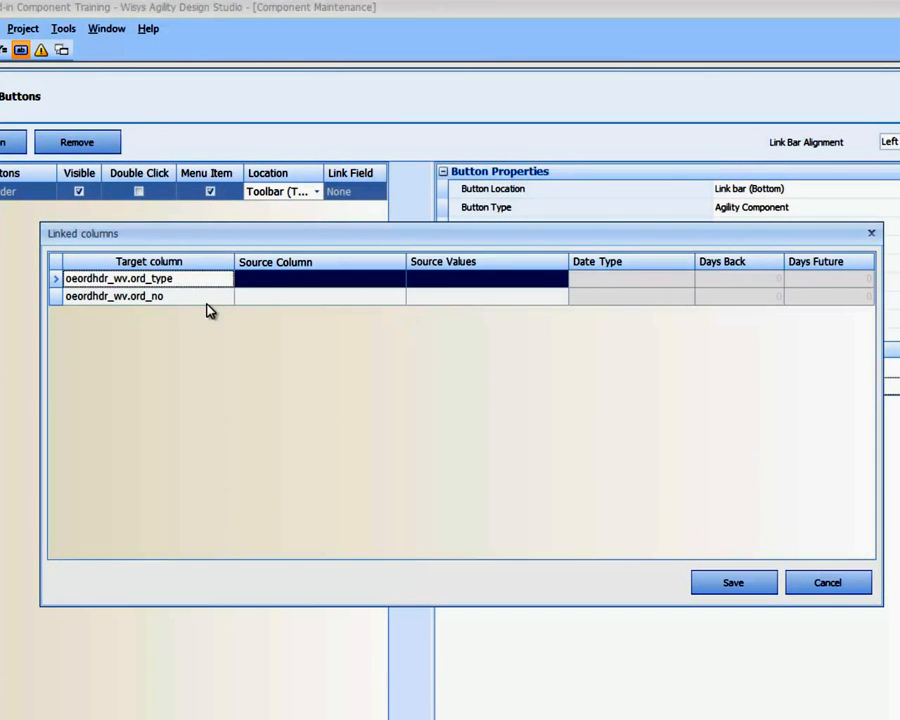
pyautogui.click(394, 280)
pyautogui.click(397, 280)
pyautogui.click(352, 312)
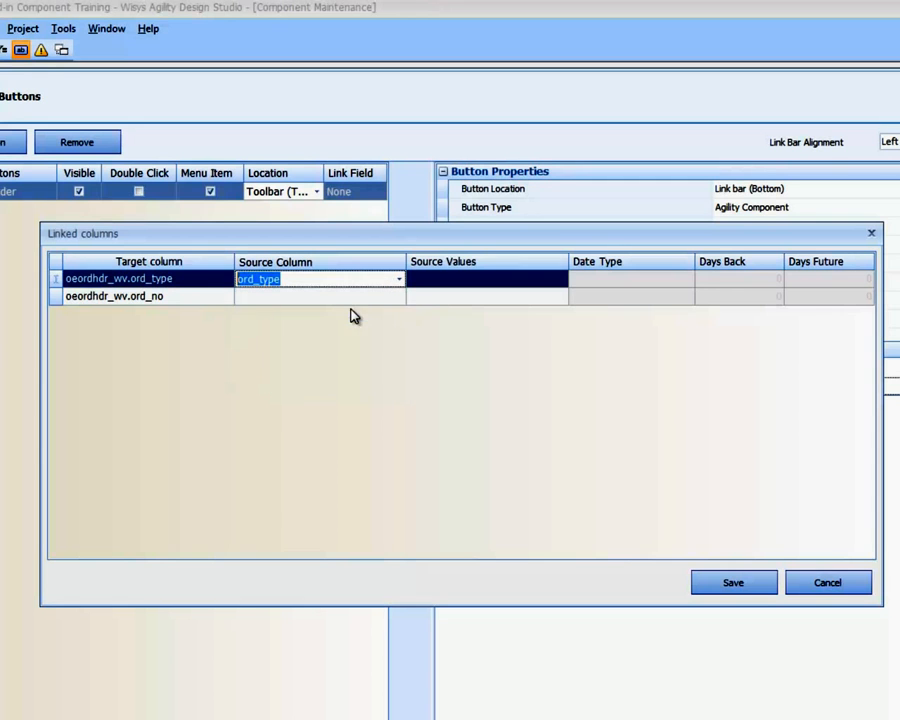
pyautogui.click(388, 296)
pyautogui.click(398, 297)
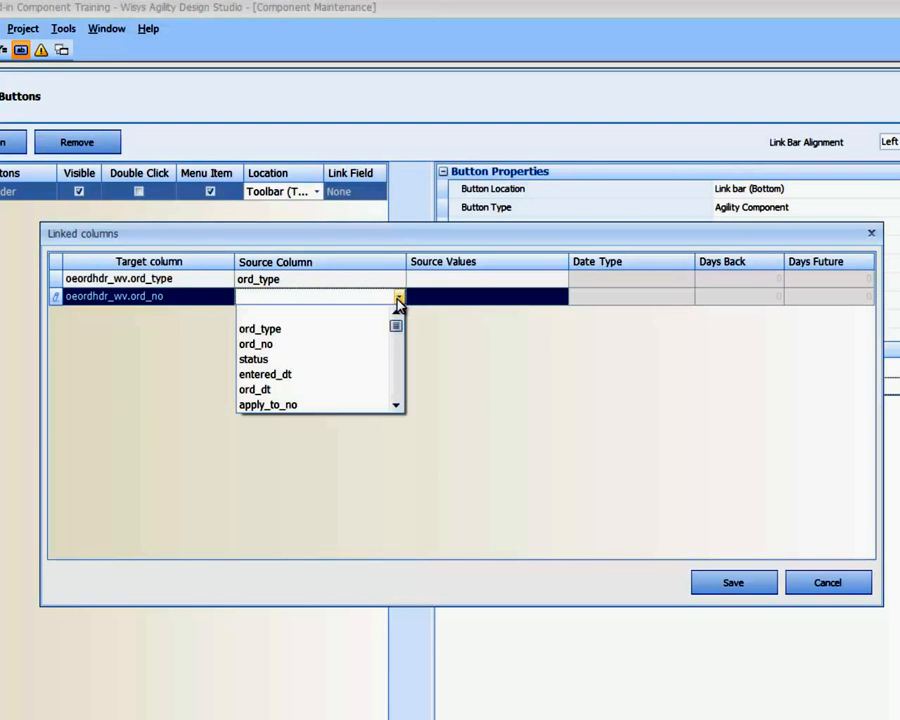
pyautogui.click(360, 344)
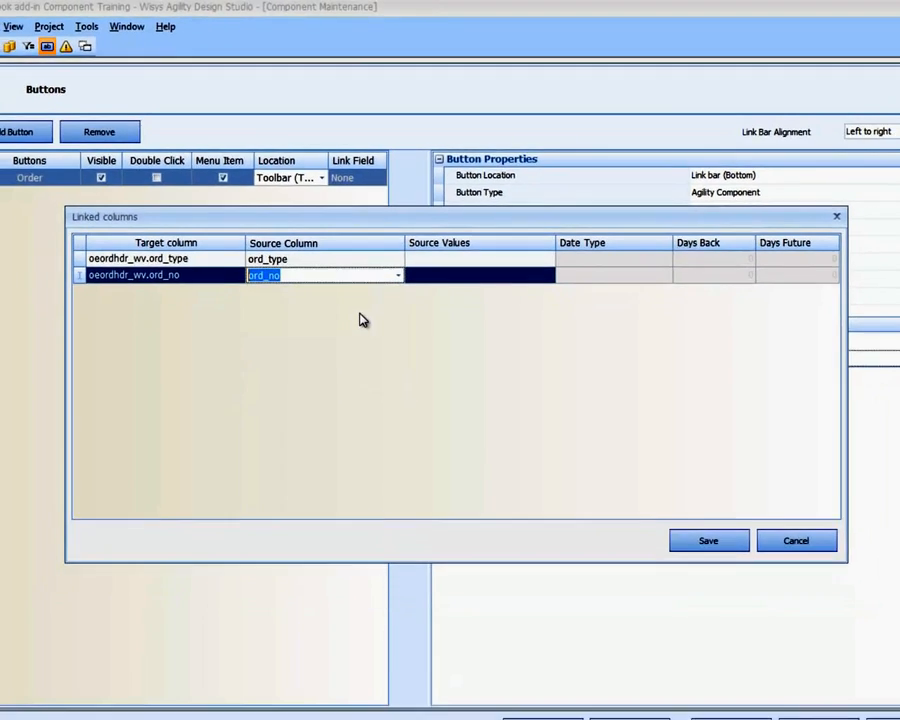
pyautogui.click(708, 540)
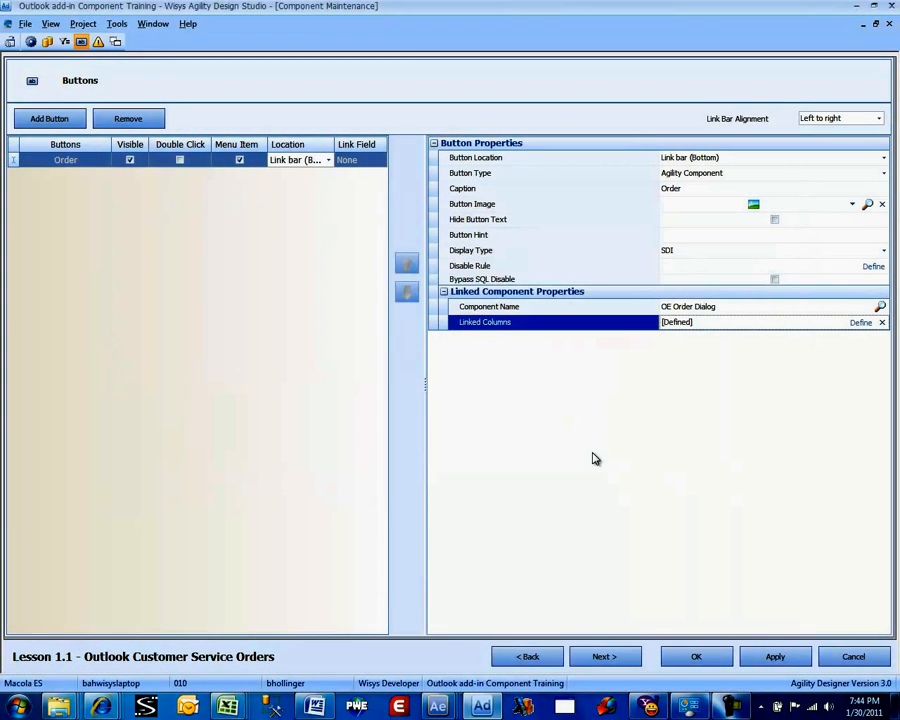
# Add a second button to the component and set its caption to "Customer".
pyautogui.click(37, 122)
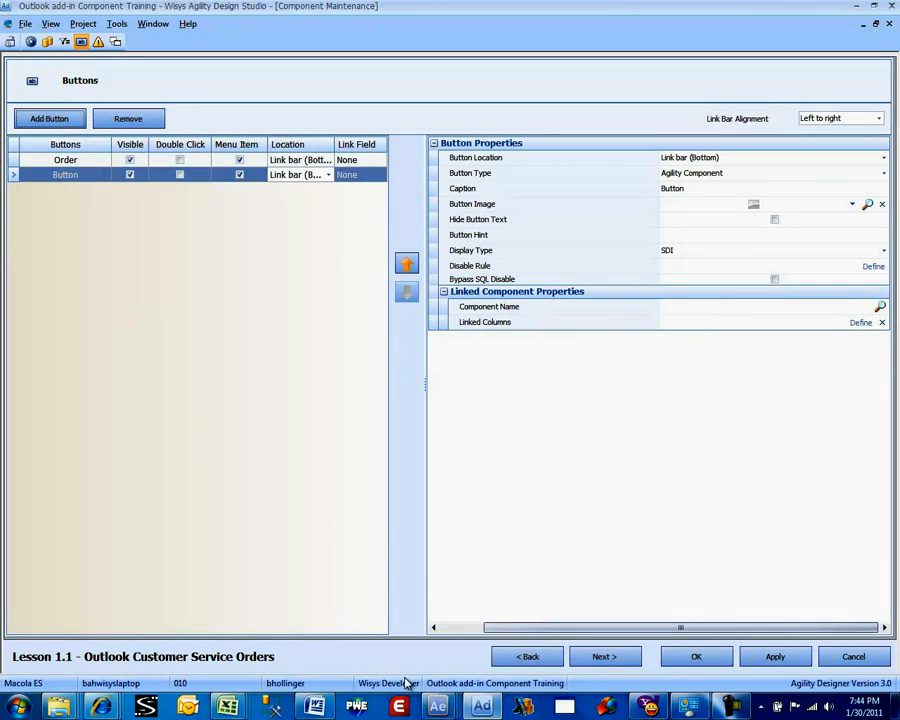
pyautogui.click(684, 189)
pyautogui.doubleClick(684, 189)
pyautogui.write('Customer')
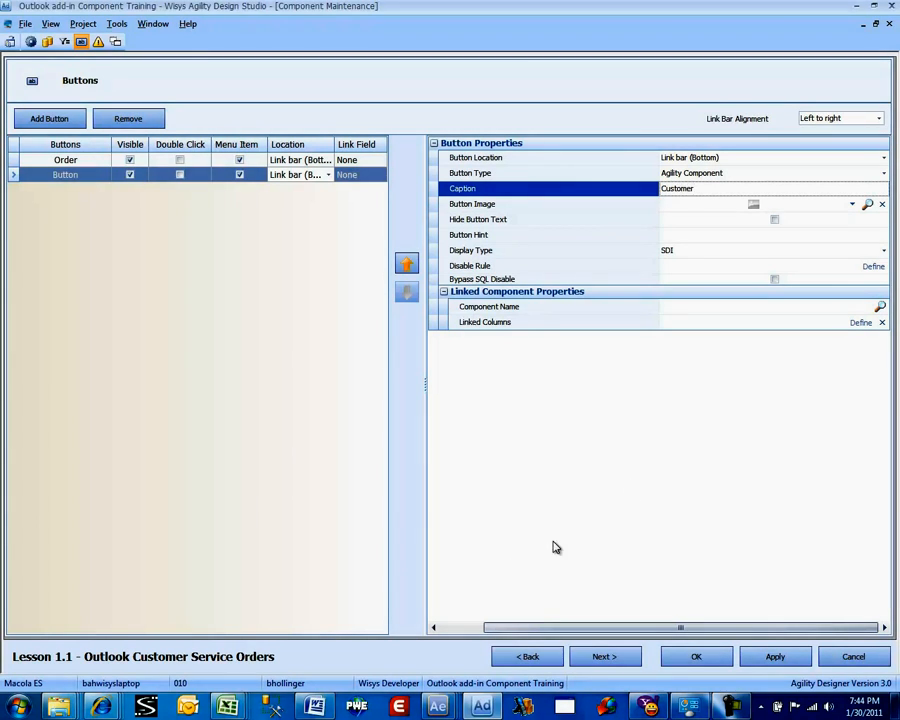
# Switch to Wisys Agility Explorer and close the order detail and open orders windows.
pyautogui.moveTo(450, 708)
pyautogui.click(556, 590)
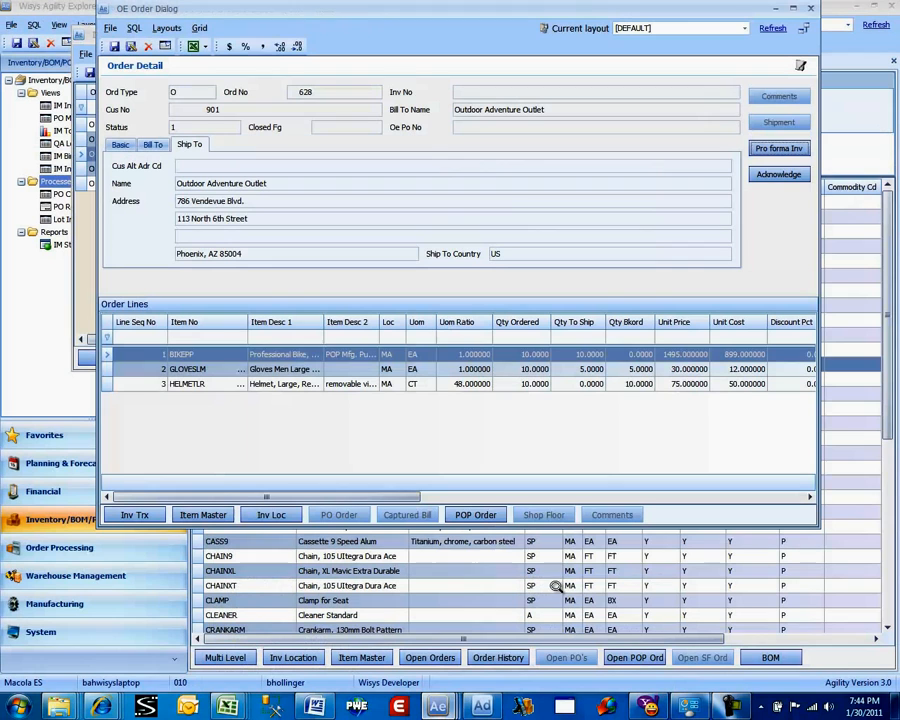
pyautogui.click(811, 9)
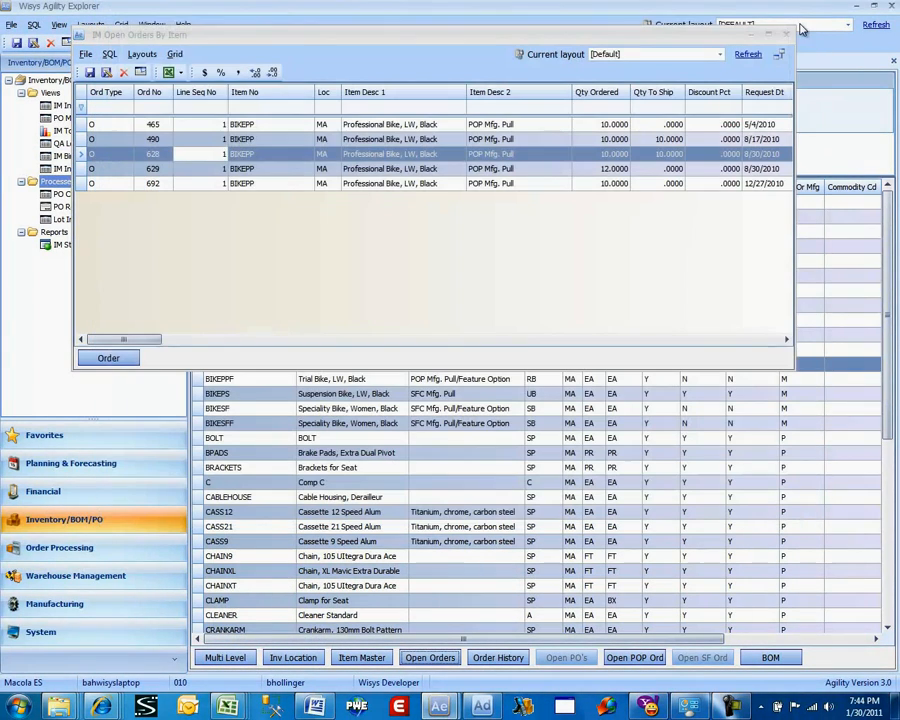
pyautogui.click(787, 38)
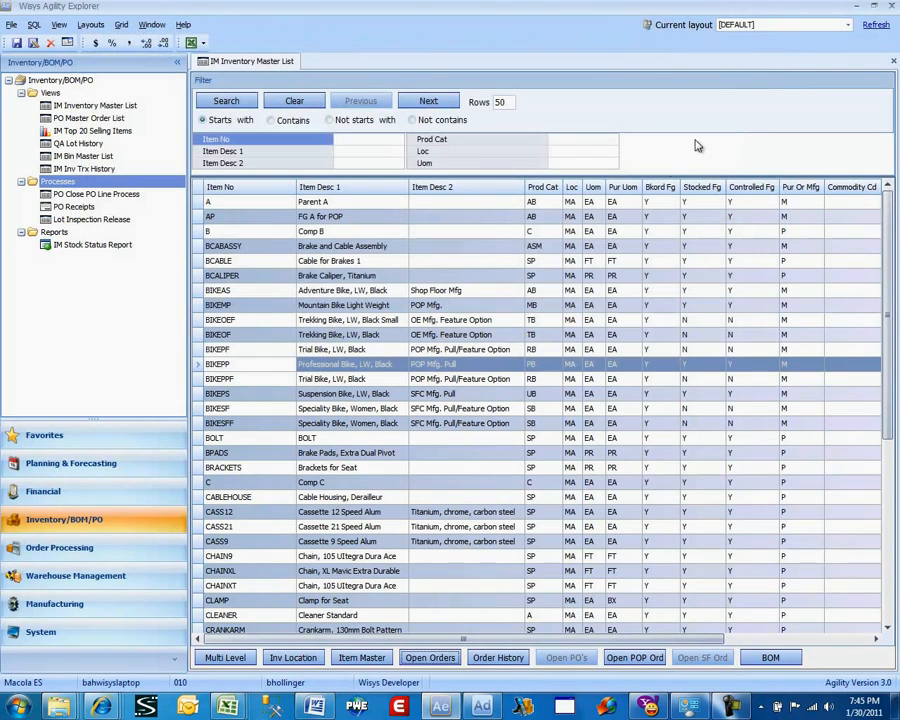
# View the aging graph of Outdoor Adventure Outlet from the financial AR Aging All view and return to Wisys Agility Design Studio.
pyautogui.click(97, 244)
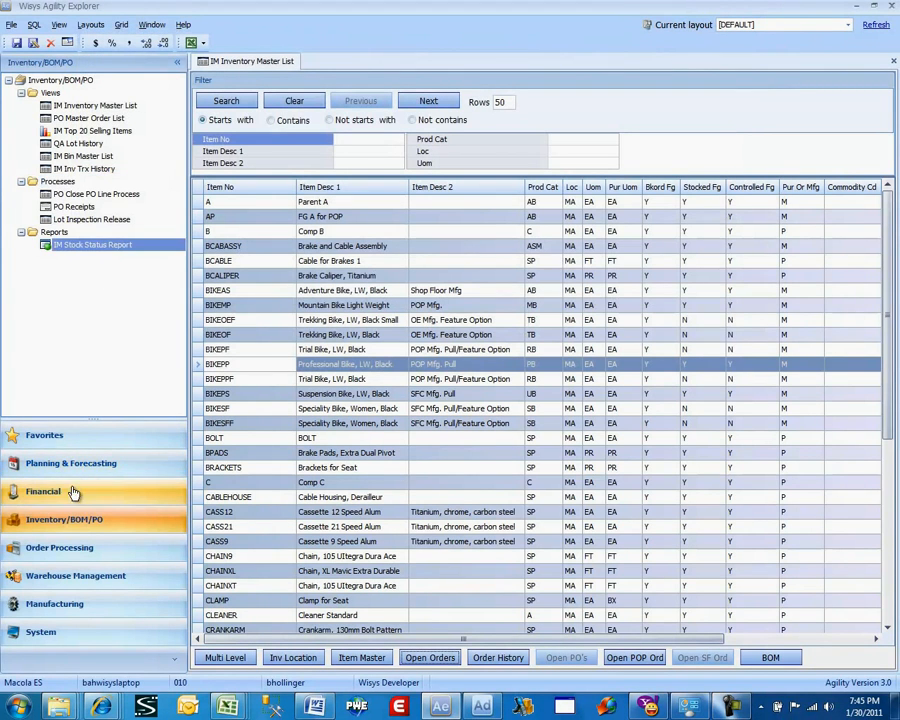
pyautogui.click(73, 491)
pyautogui.click(70, 119)
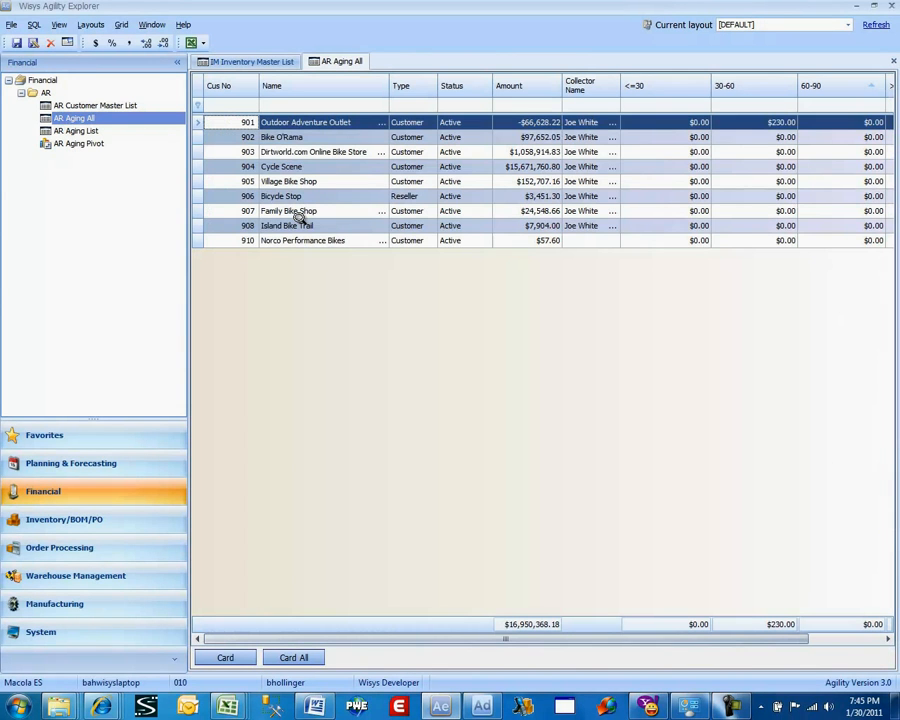
pyautogui.click(303, 122)
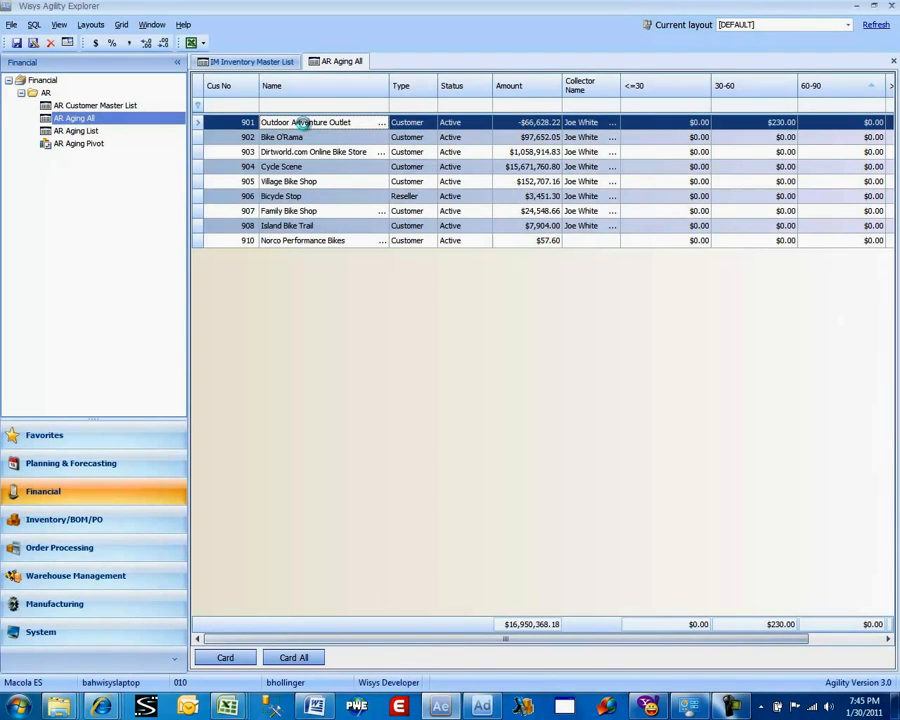
pyautogui.doubleClick(303, 122)
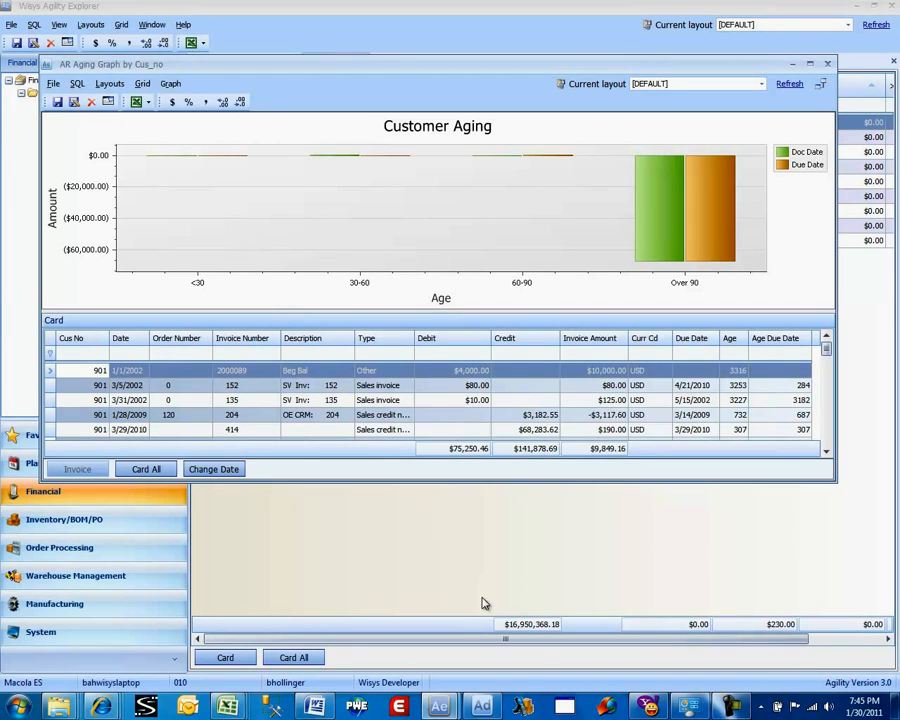
pyautogui.moveTo(482, 704)
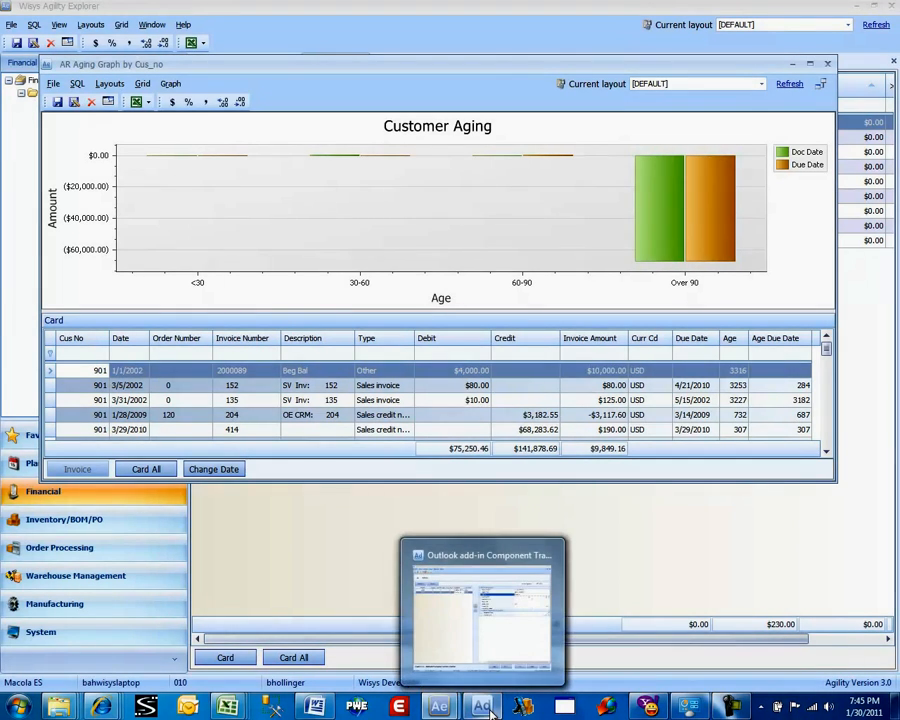
pyautogui.click(474, 650)
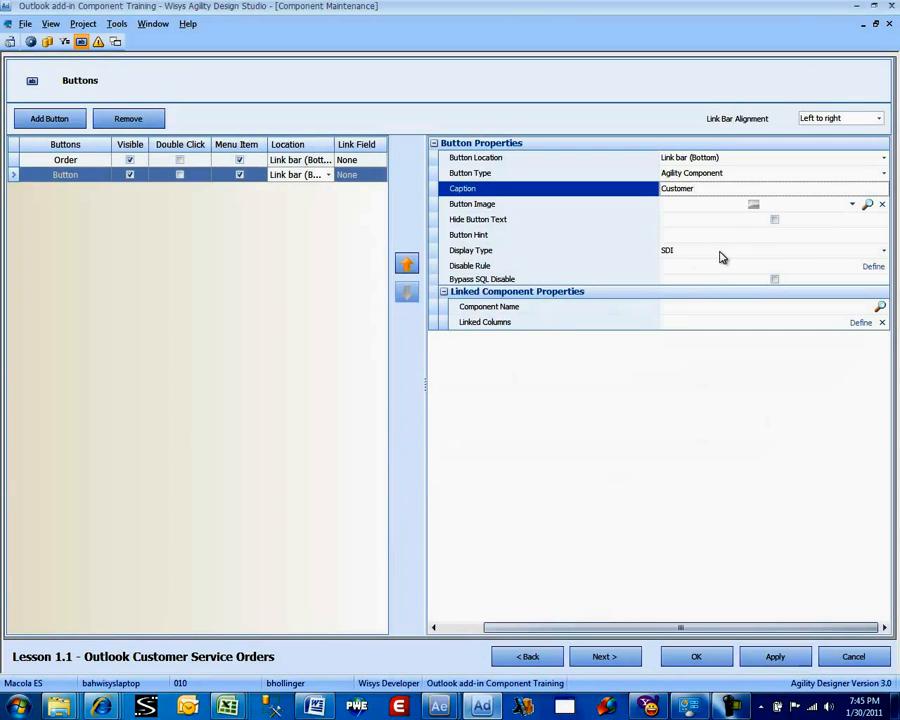
# Set the Customer button's image to photo_portrait.png from the 16x16 plain icons folder, listing Portable Network Graphics files.
pyautogui.click(868, 206)
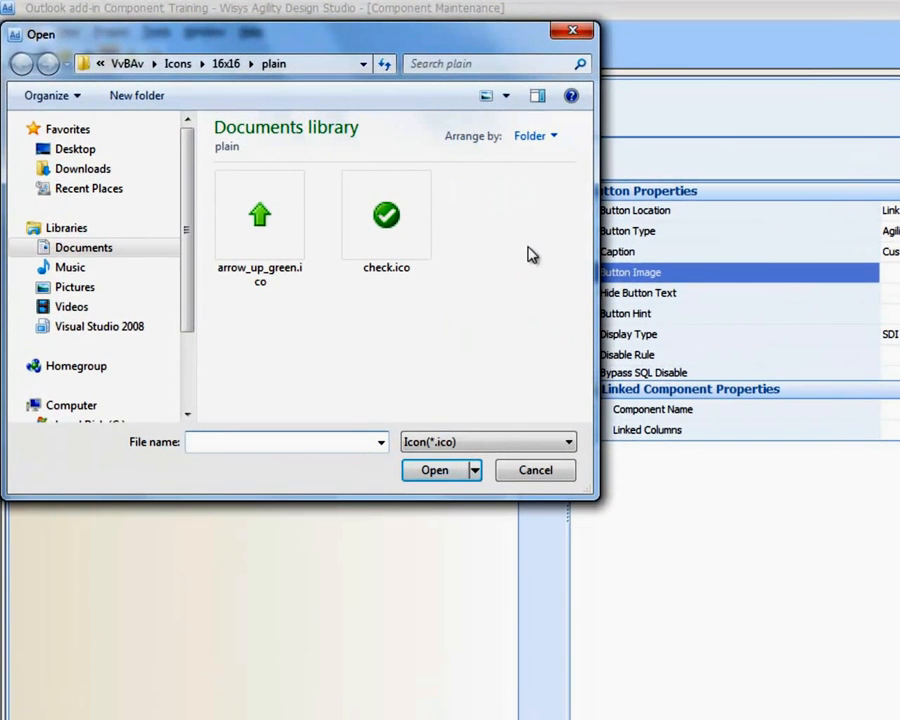
pyautogui.click(450, 455)
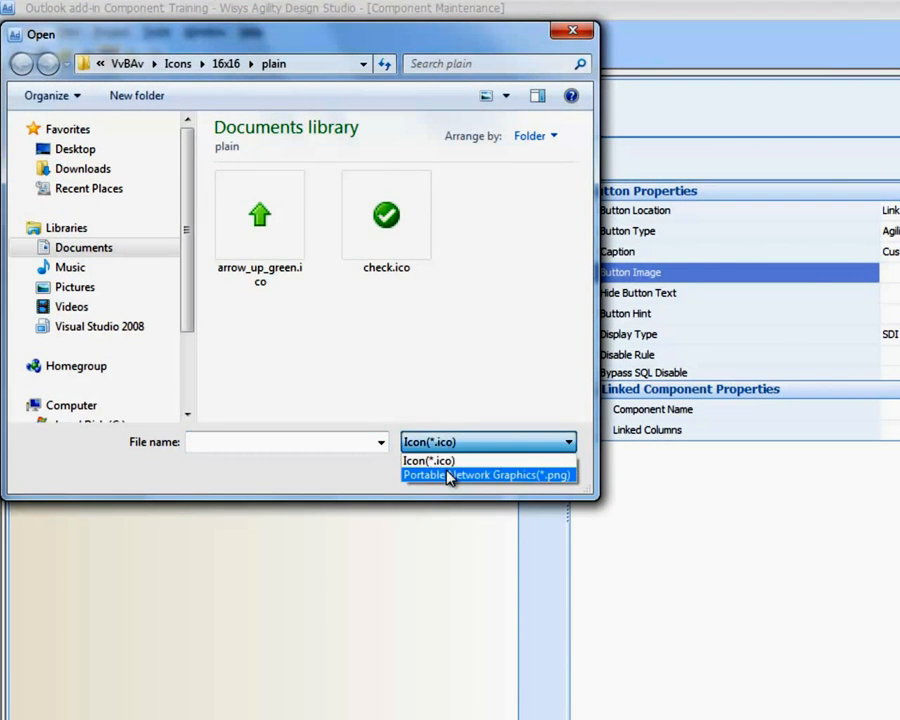
pyautogui.click(450, 476)
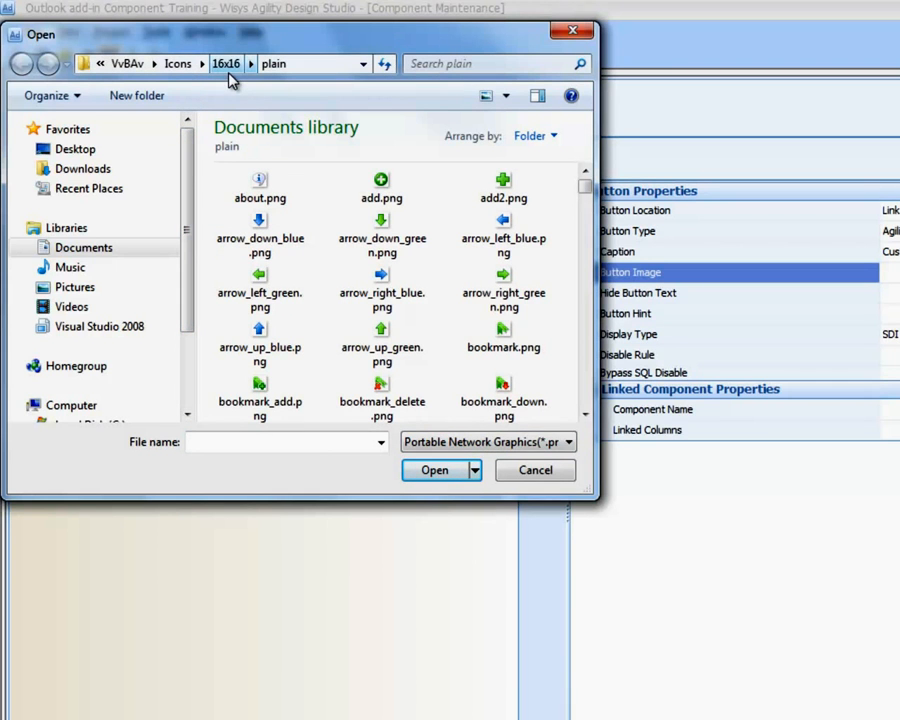
pyautogui.click(368, 303)
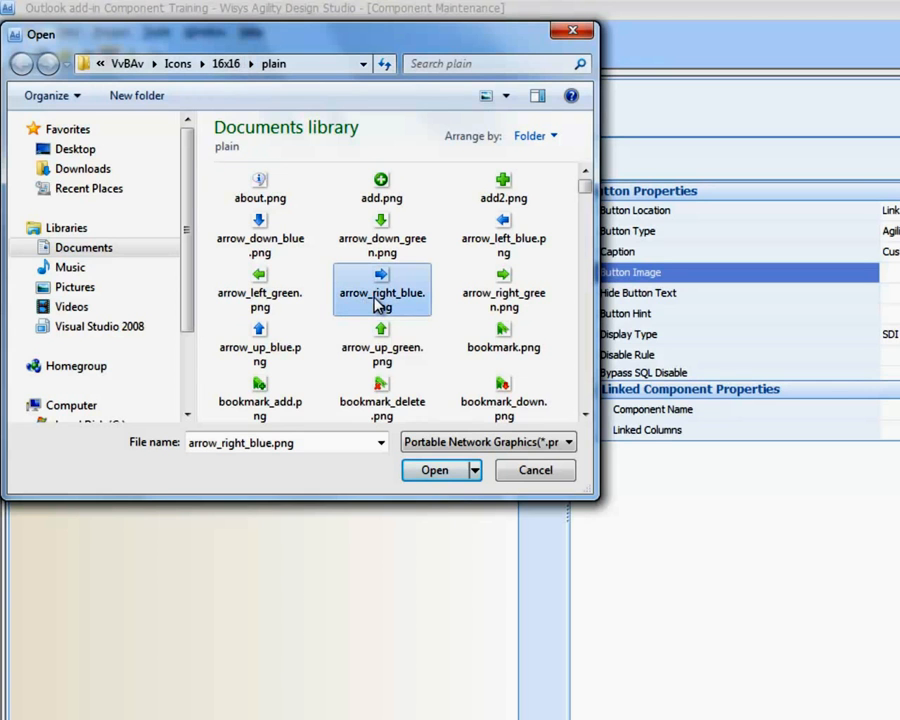
pyautogui.press('f')
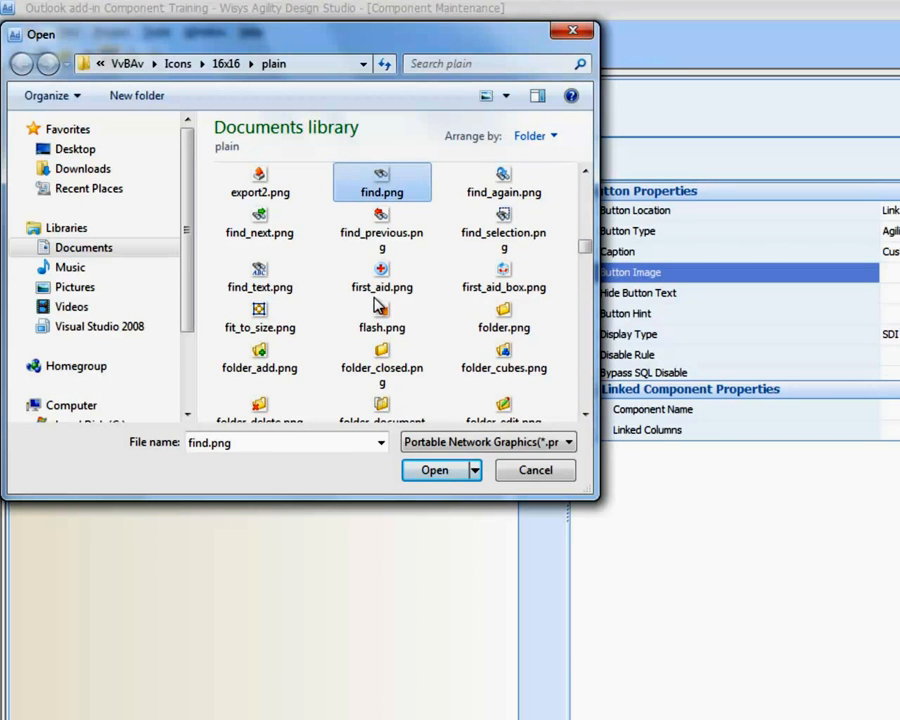
pyautogui.press('p')
pyautogui.press('Down')
pyautogui.press('Up')
pyautogui.press('Right')
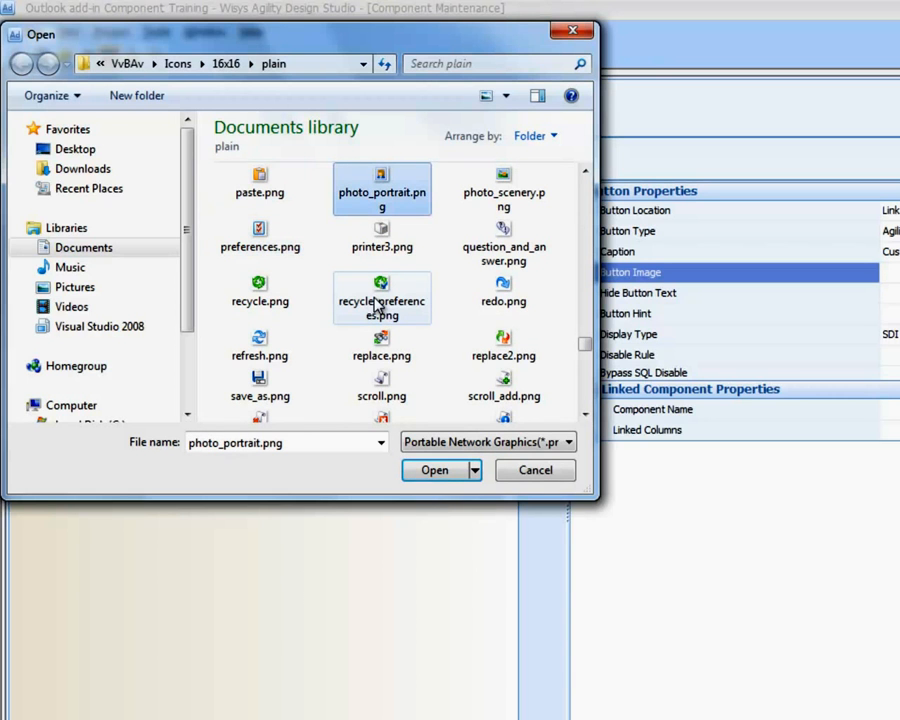
pyautogui.doubleClick(381, 194)
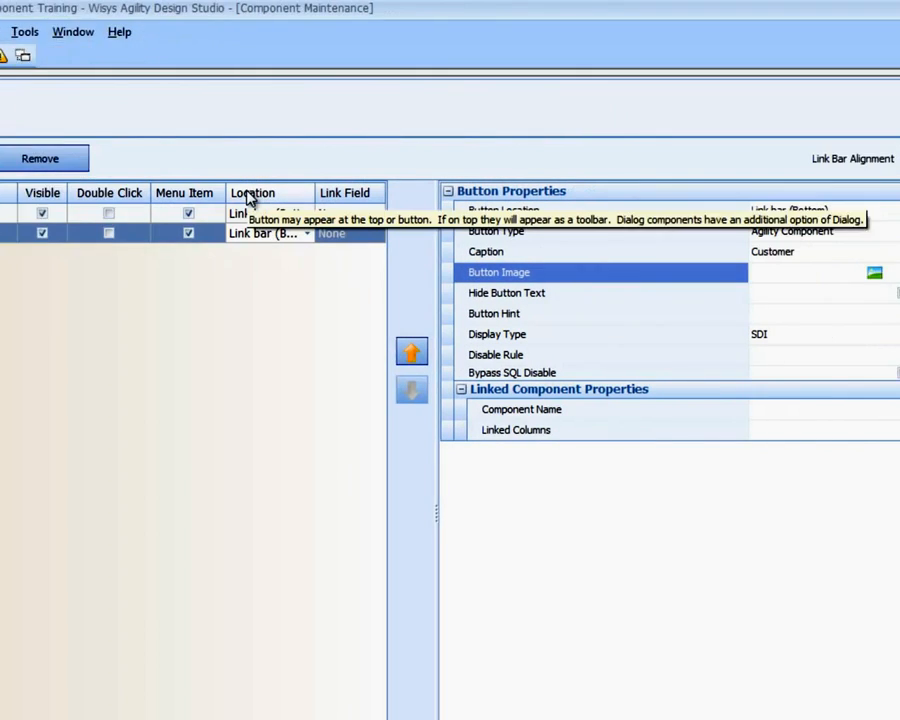
pyautogui.click(703, 272)
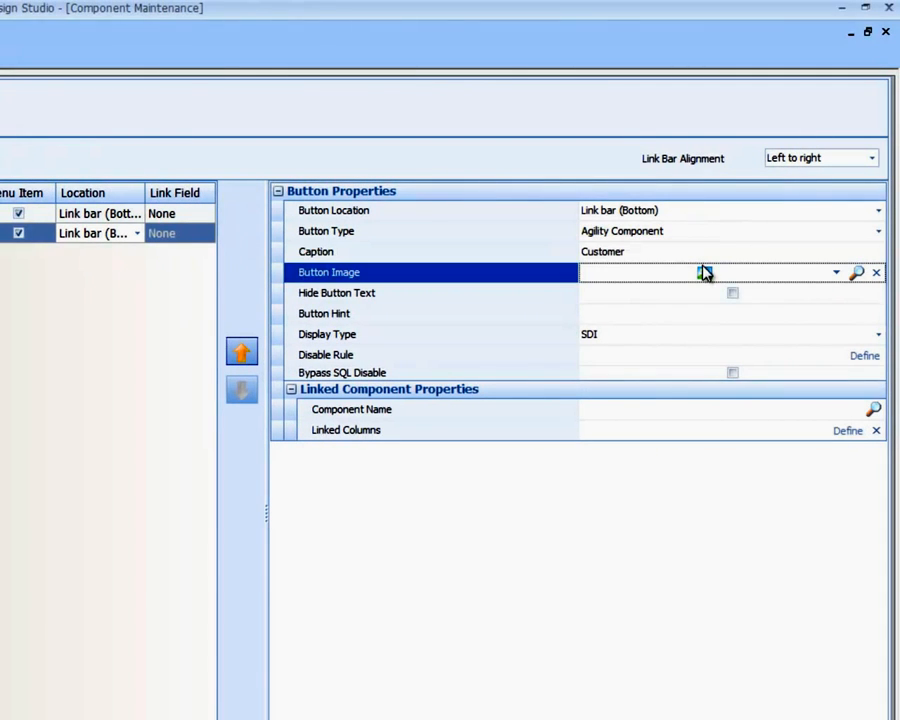
pyautogui.click(706, 276)
# Open the component lookup for the Customer button and check the aging graph window's title in Wisys Agility Explorer before returning to the lookup.
pyautogui.click(873, 409)
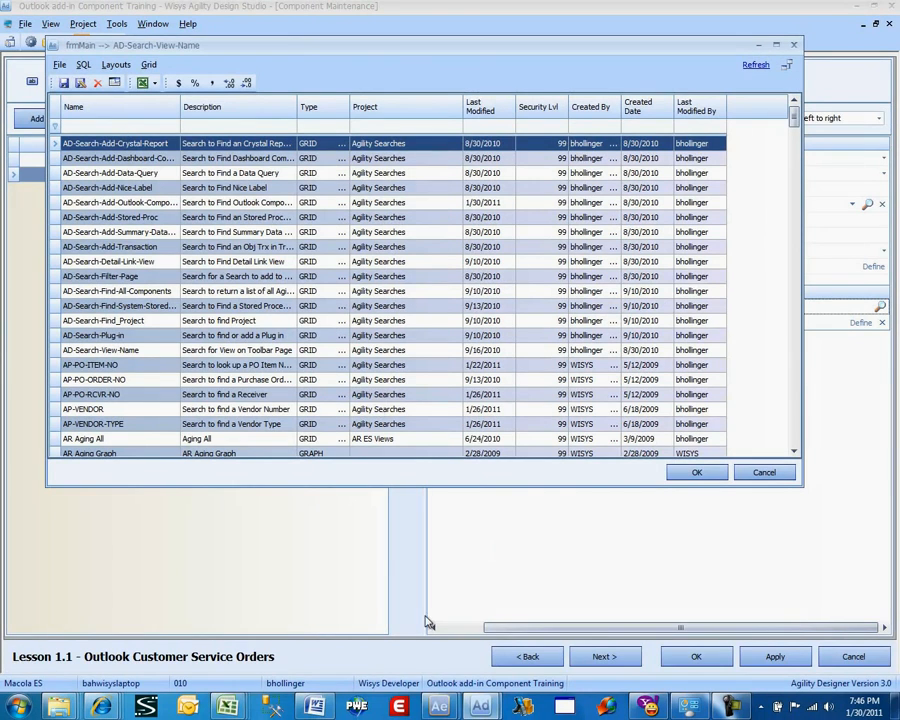
pyautogui.moveTo(439, 707)
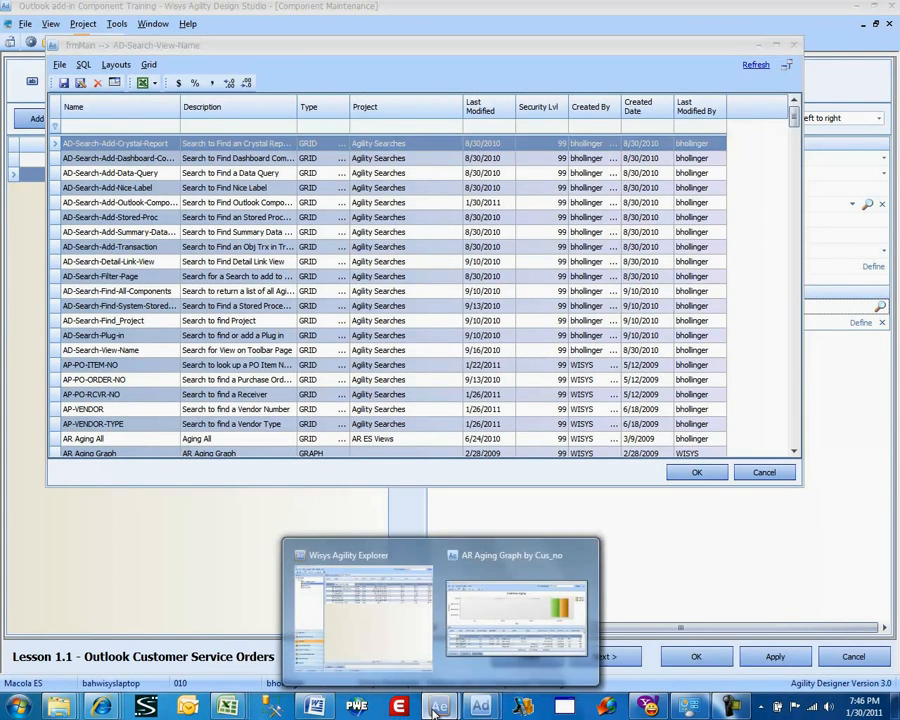
pyautogui.click(510, 652)
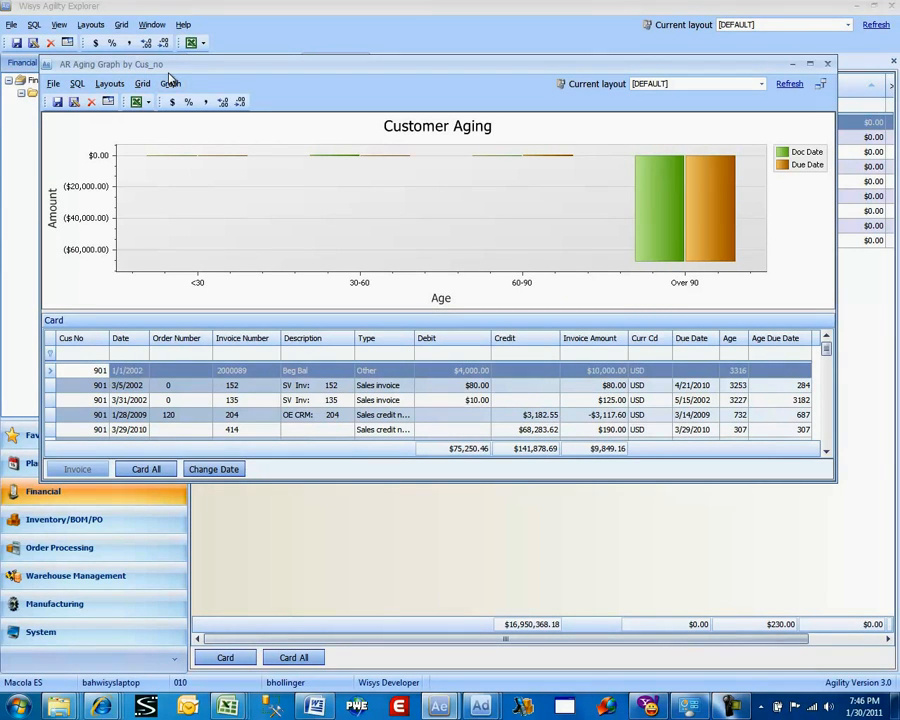
pyautogui.moveTo(480, 708)
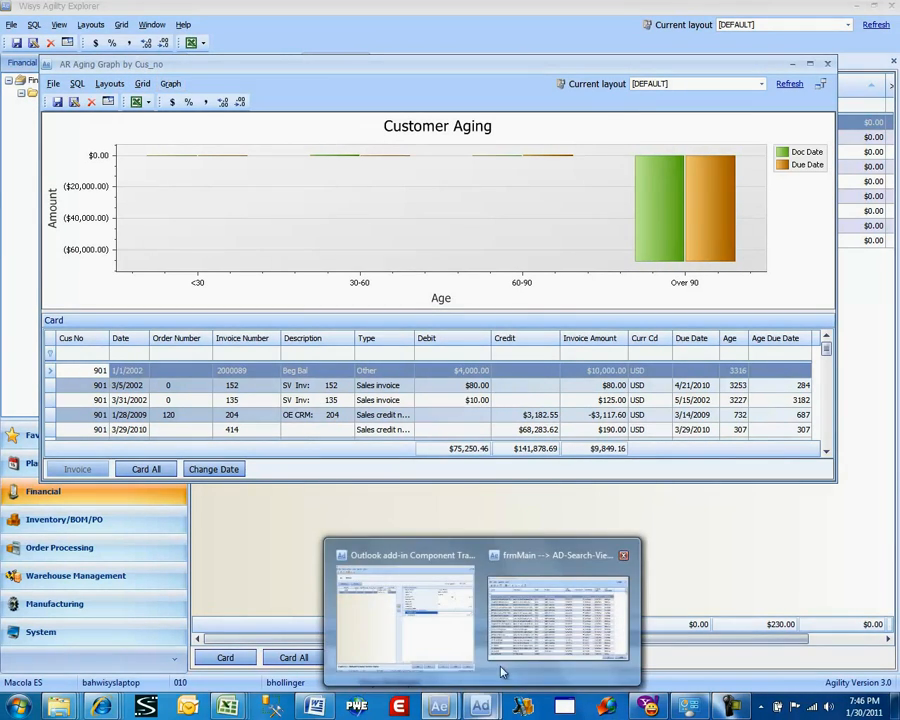
pyautogui.click(476, 595)
pyautogui.moveTo(212, 52); pyautogui.dragTo(215, 110)
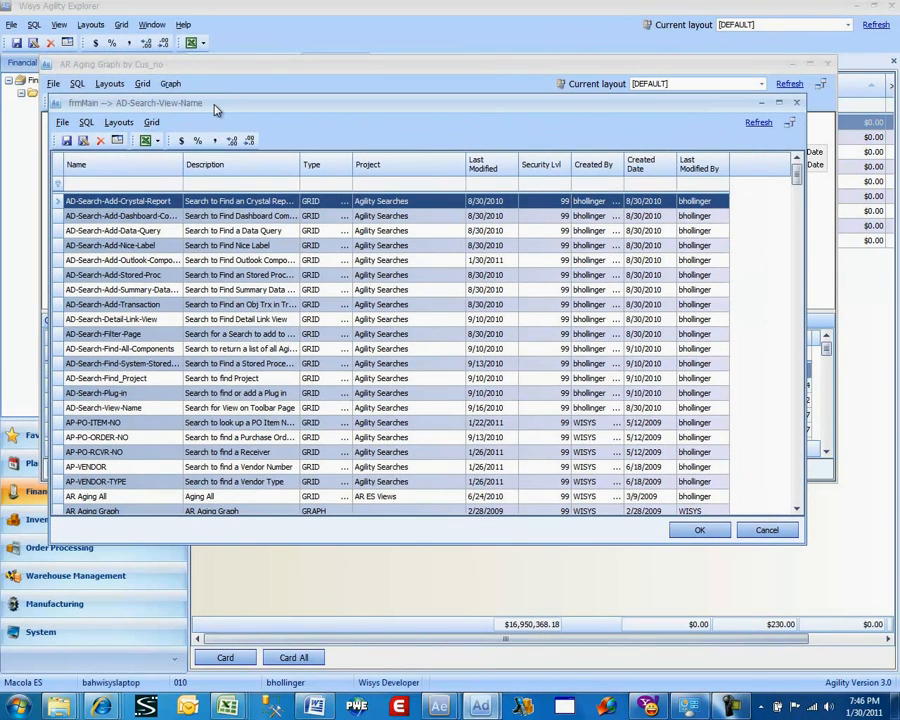
# Filter the component names by "ar aging" and link AR Aging Graph by Cus_no to the Customer button.
pyautogui.click(141, 183)
pyautogui.write('ar agi')
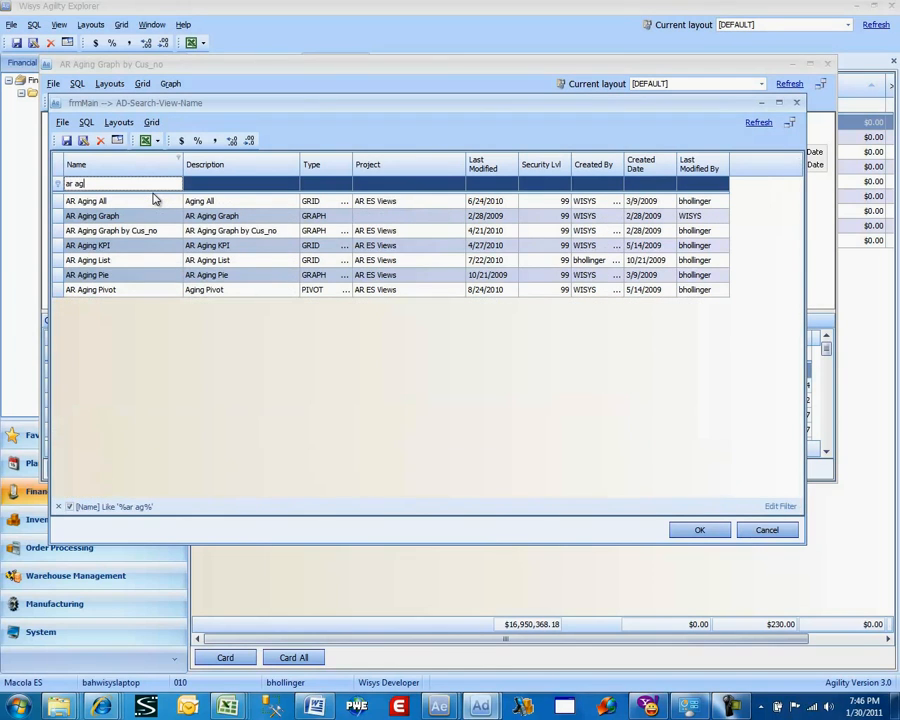
pyautogui.press('Down')
pyautogui.press('Down')
pyautogui.press('Down')
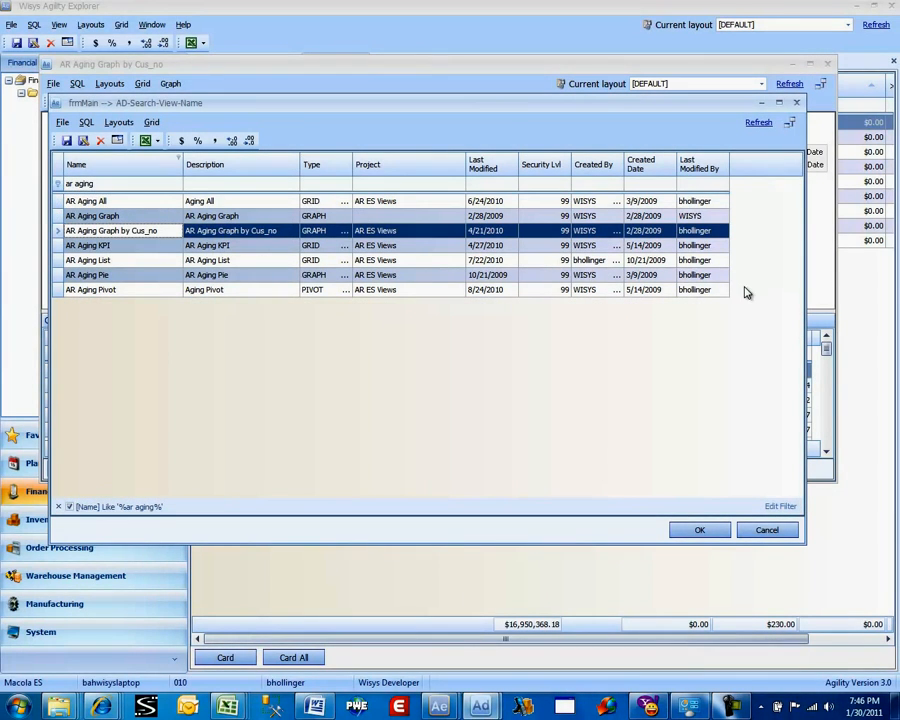
pyautogui.doubleClick(170, 234)
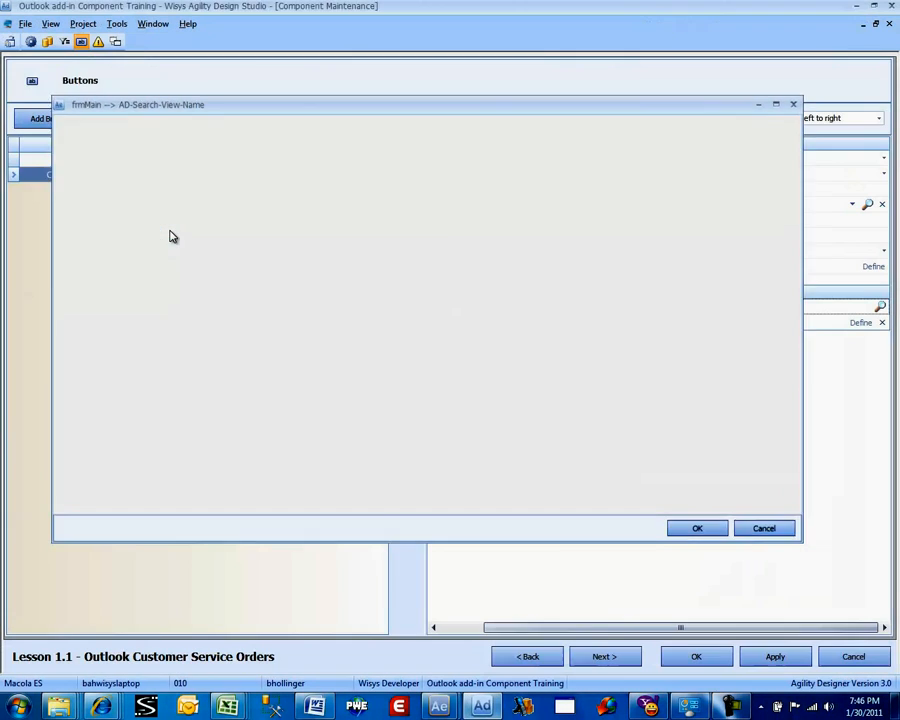
pyautogui.click(864, 323)
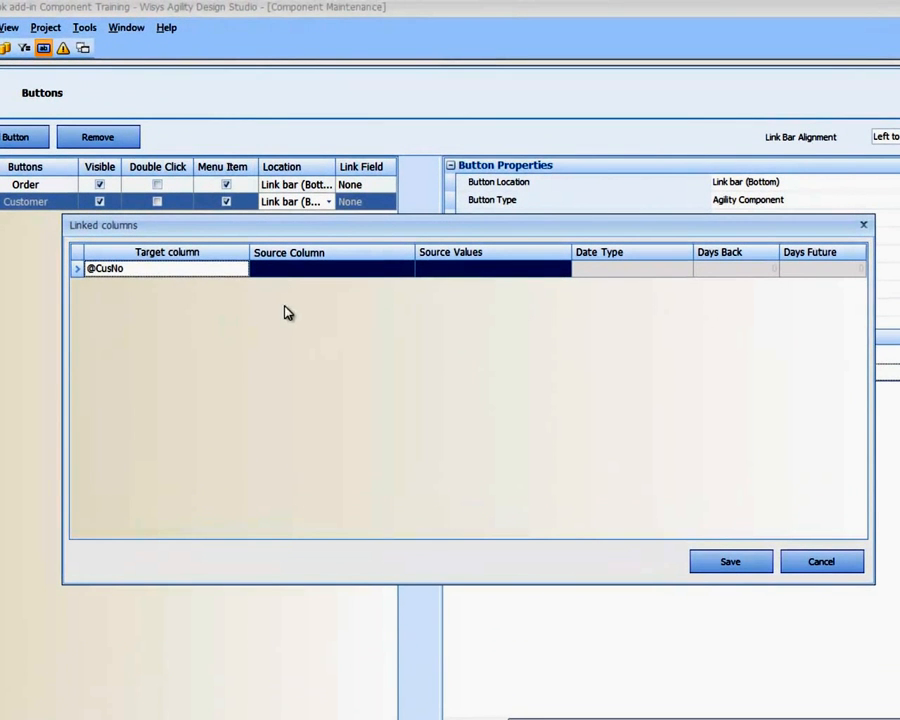
pyautogui.click(386, 266)
pyautogui.click(408, 268)
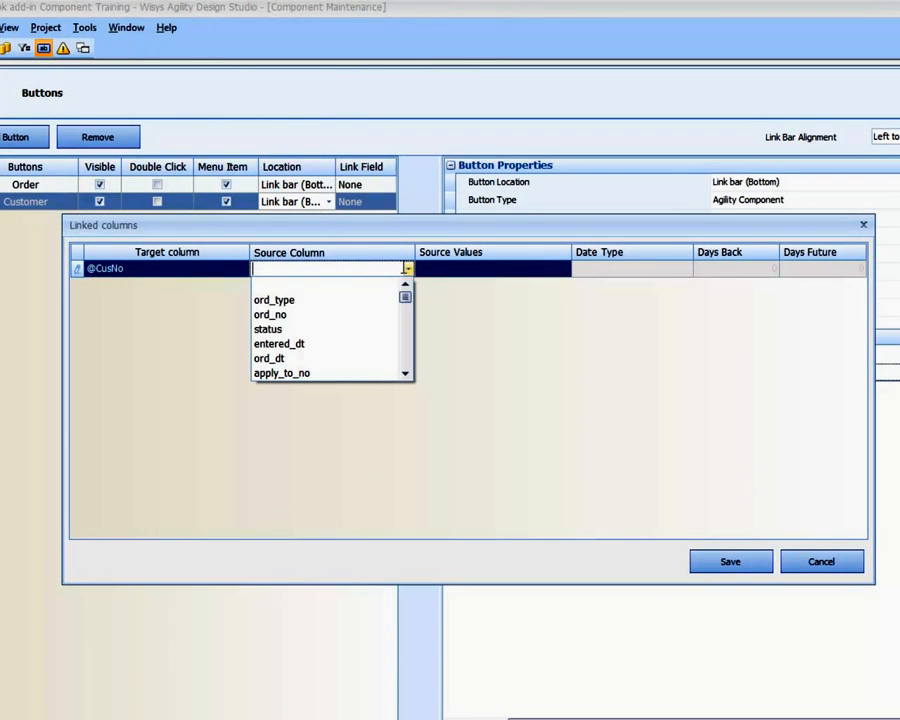
pyautogui.scroll(-1, 350, 346)
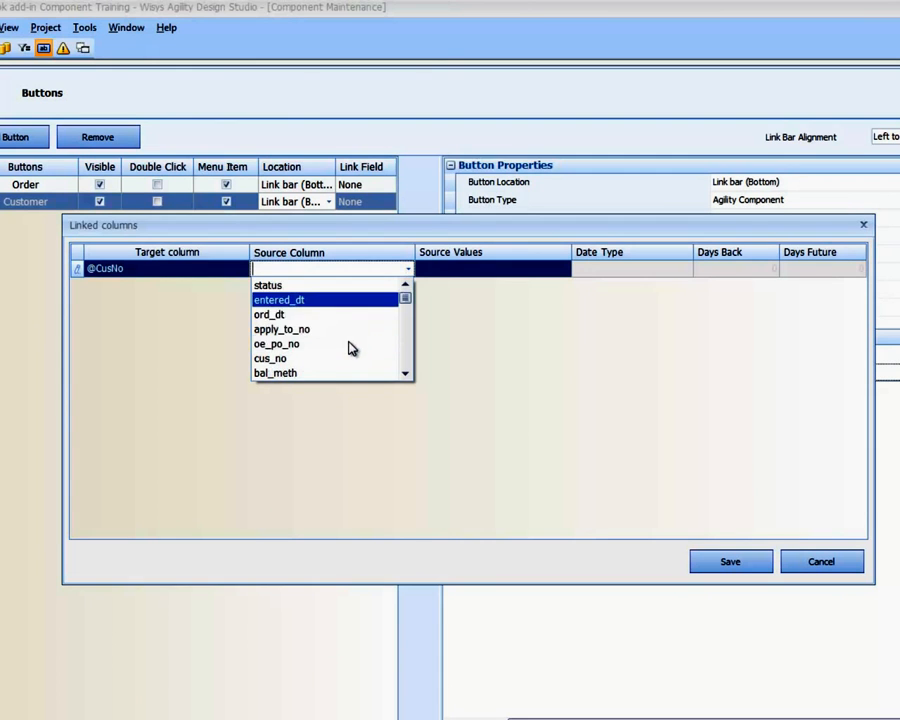
pyautogui.scroll(-1, 345, 348)
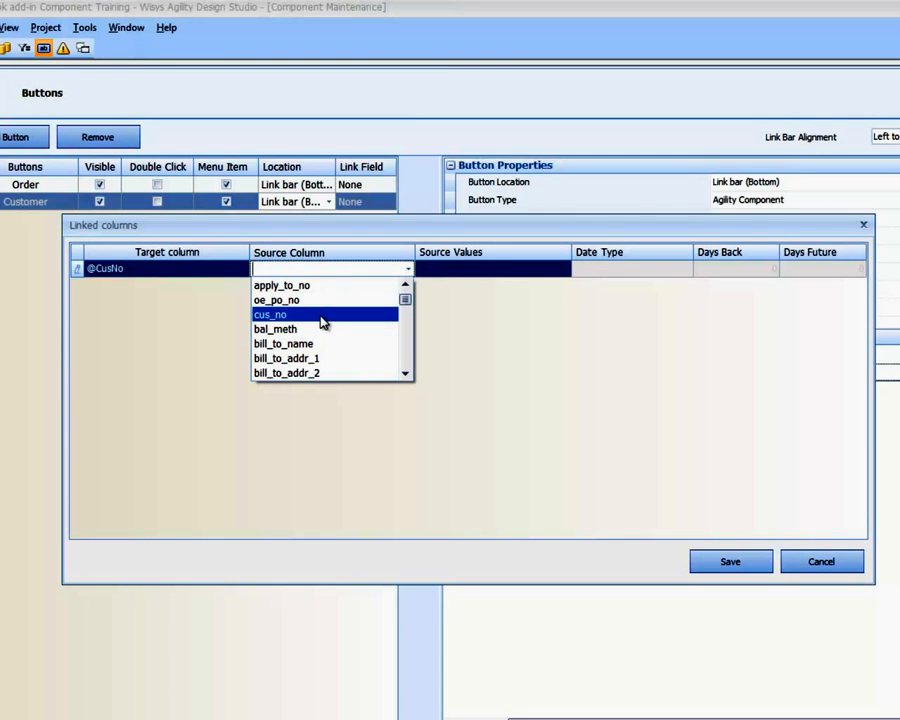
pyautogui.click(323, 317)
pyautogui.click(720, 562)
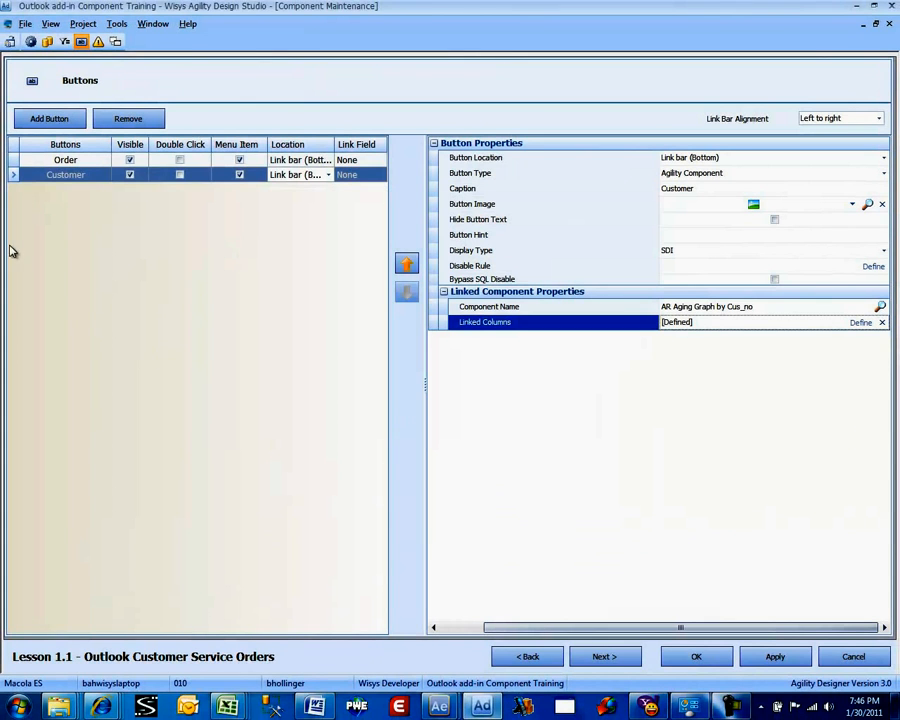
# Review the Order and Customer button properties and save the component.
pyautogui.click(69, 165)
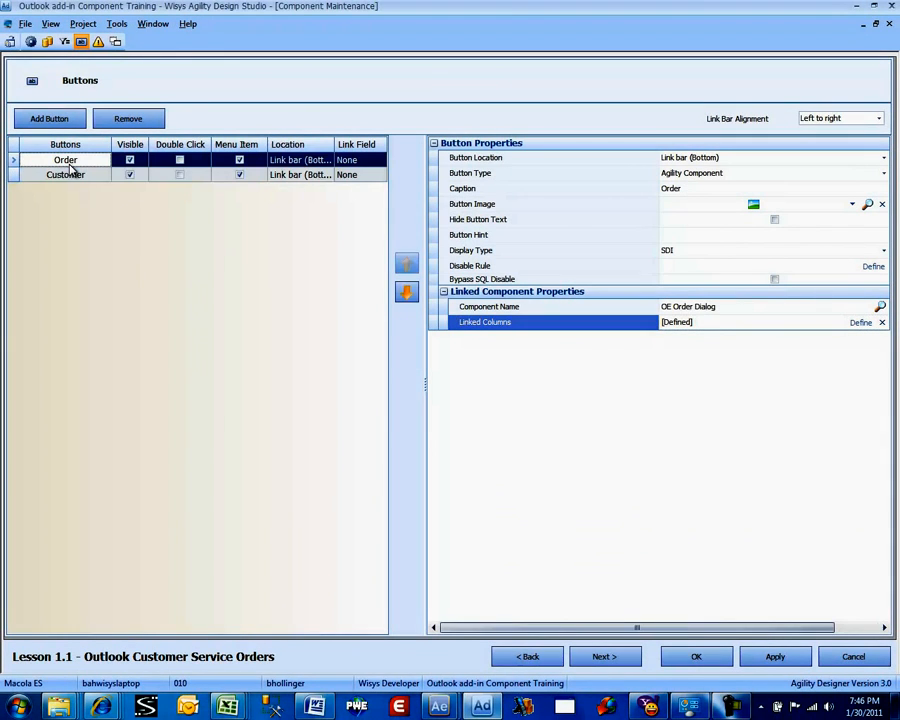
pyautogui.click(78, 177)
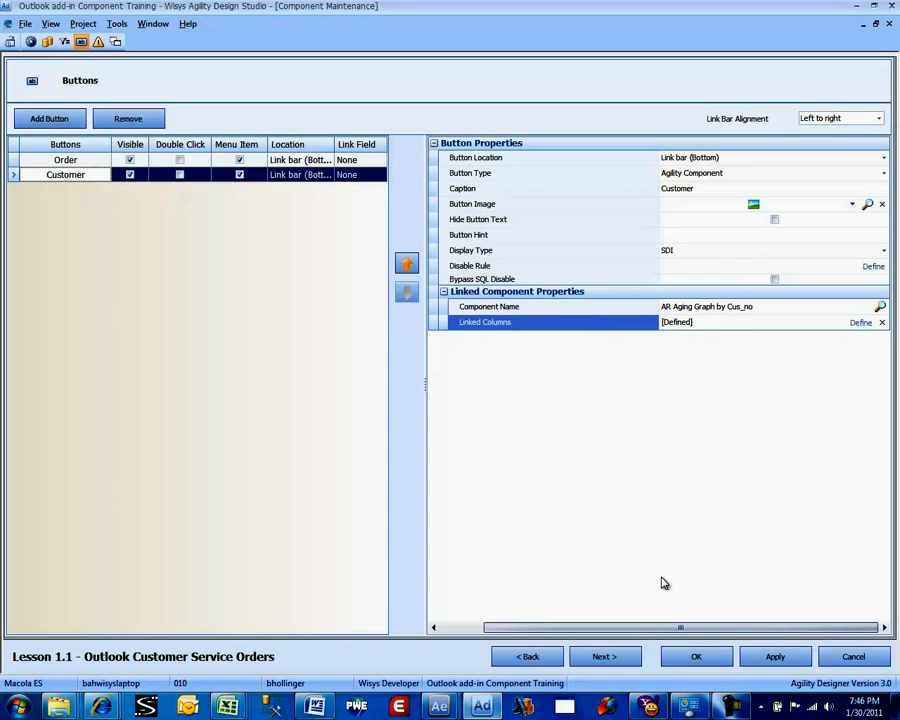
pyautogui.click(676, 654)
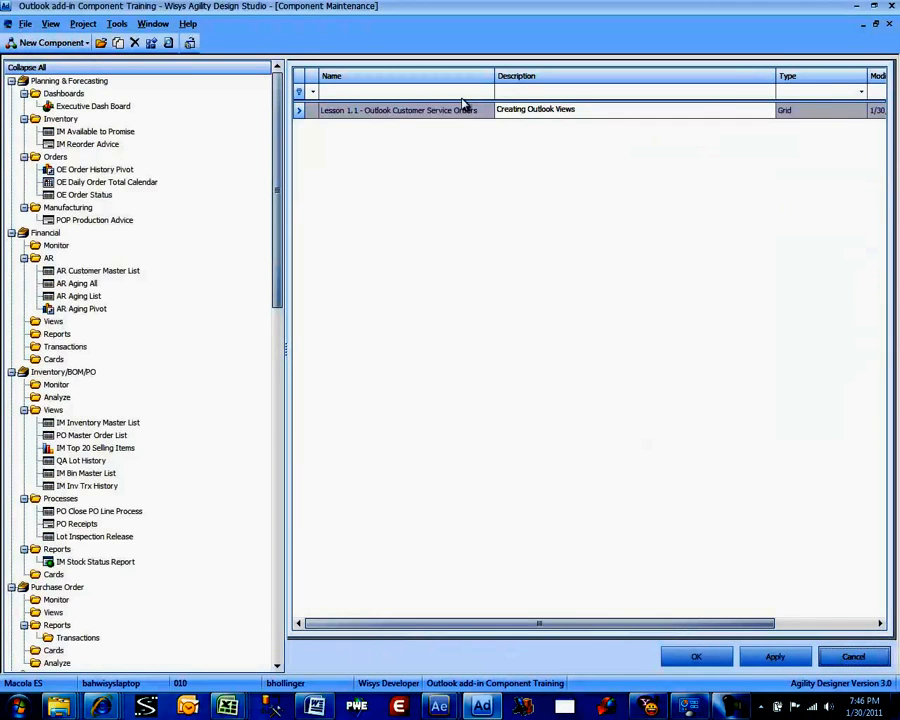
# Preview the Lesson 1.1 - Outlook Customer Service Orders component with the customer filter set to Outdoor Adventure Outlet.
pyautogui.rightClick(458, 117)
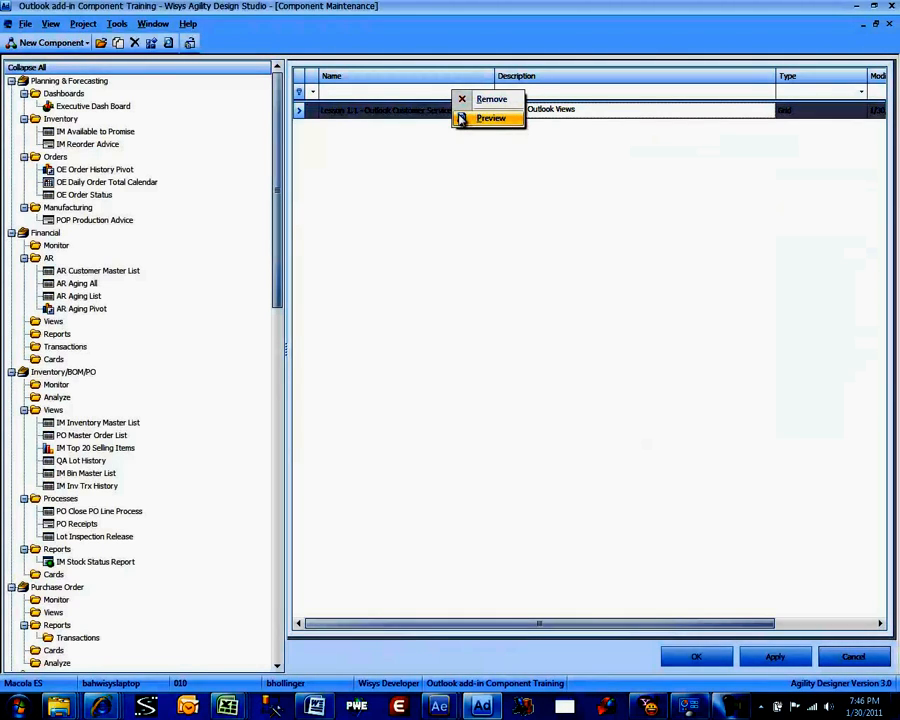
pyautogui.click(462, 119)
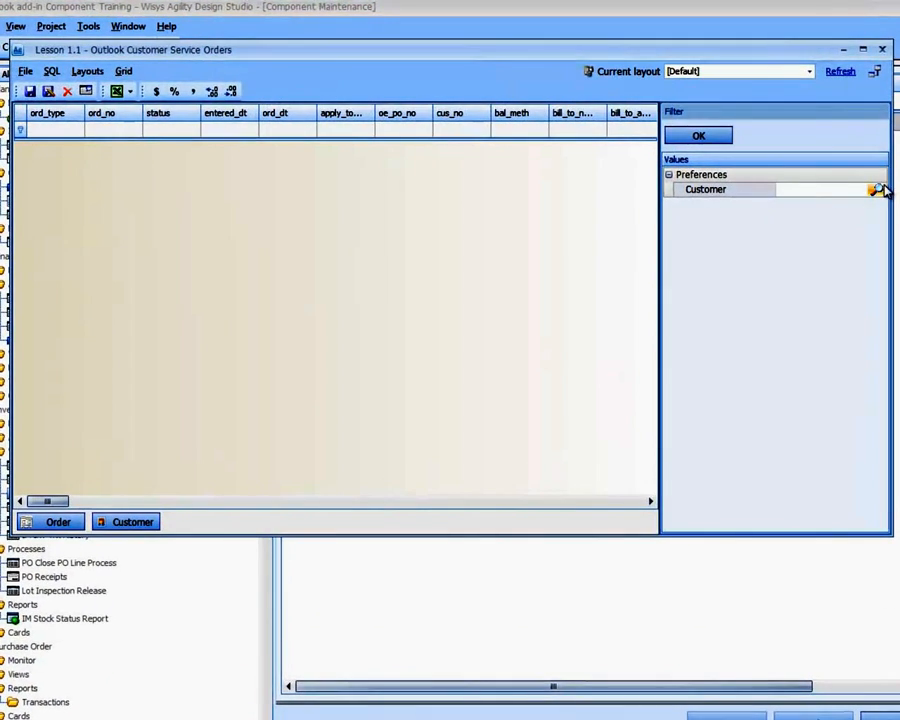
pyautogui.click(877, 190)
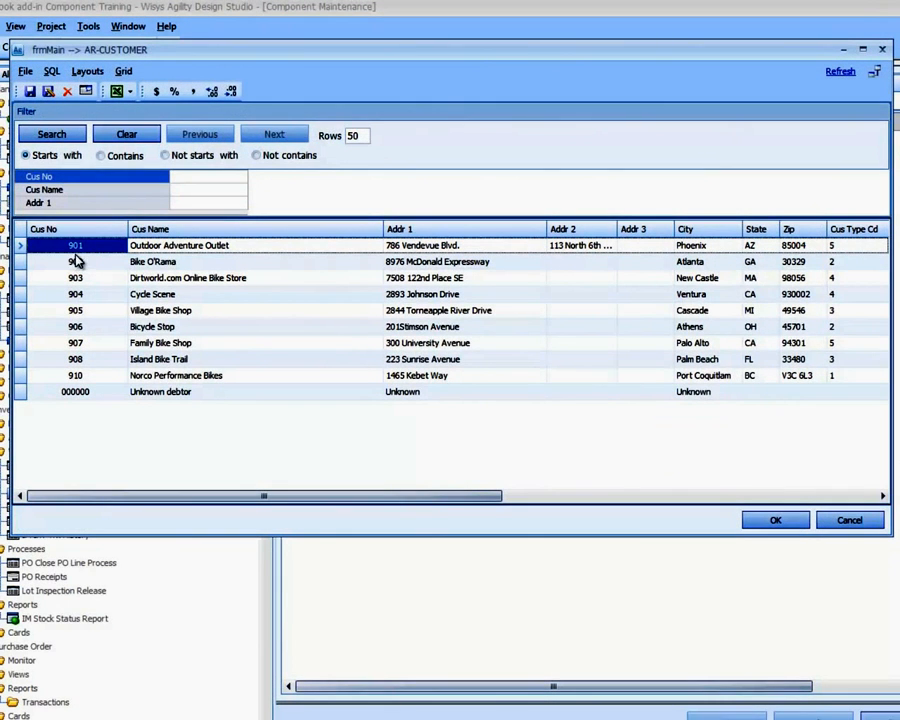
pyautogui.doubleClick(78, 248)
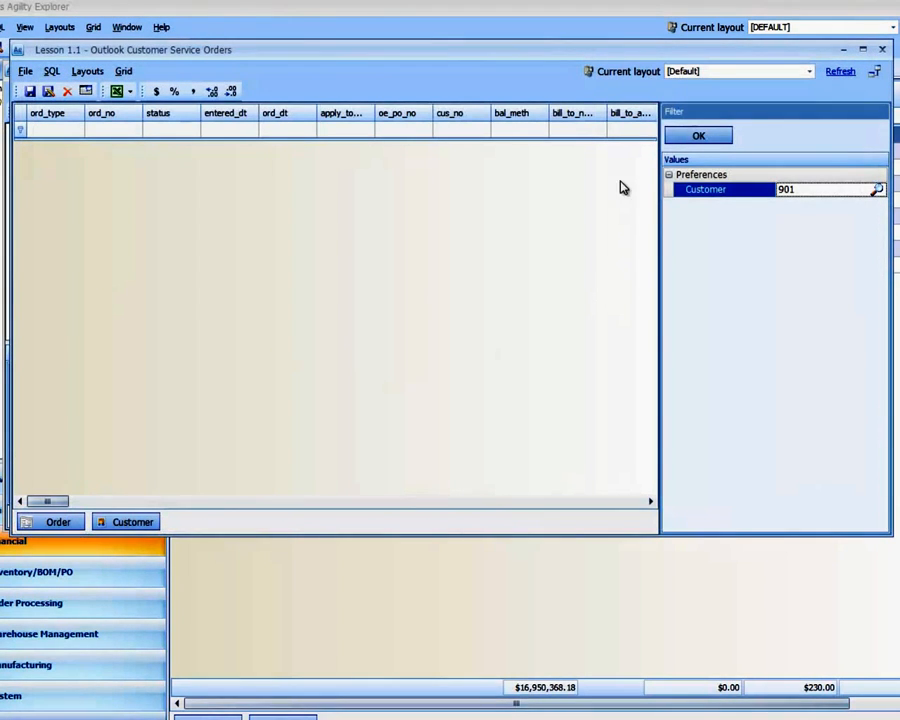
pyautogui.click(698, 137)
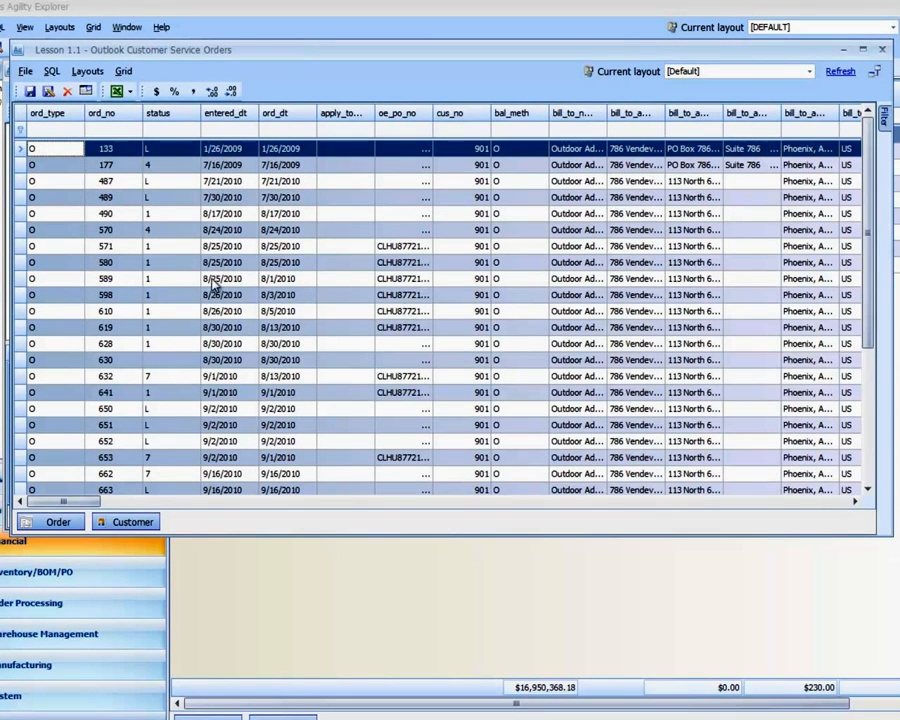
# Auto-format the preview grid's column headings and widths, close the preview and return to Wisys Agility Design Studio.
pyautogui.click(85, 92)
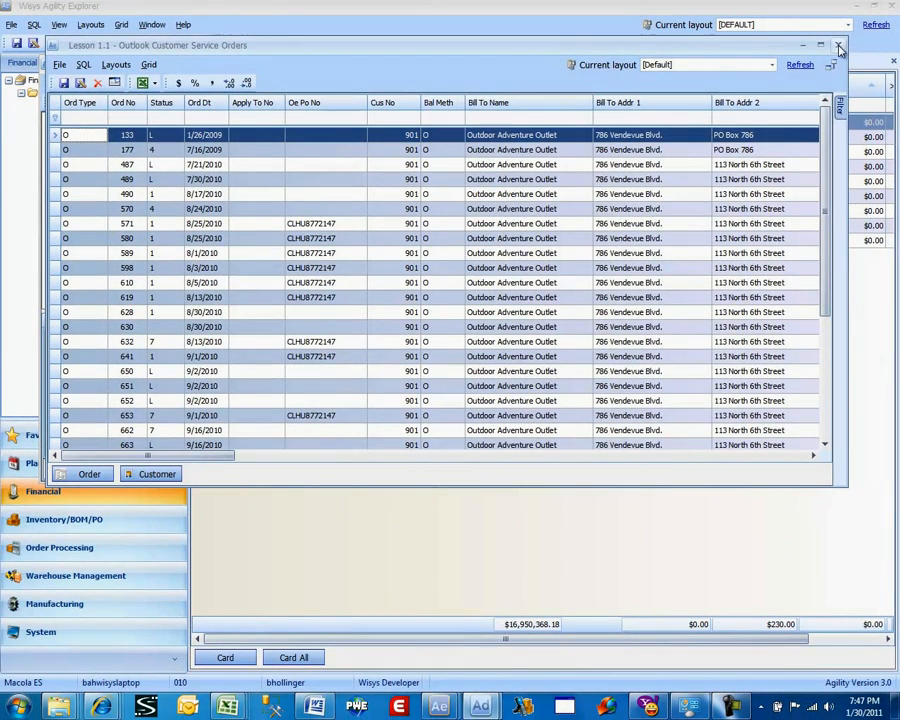
pyautogui.click(839, 46)
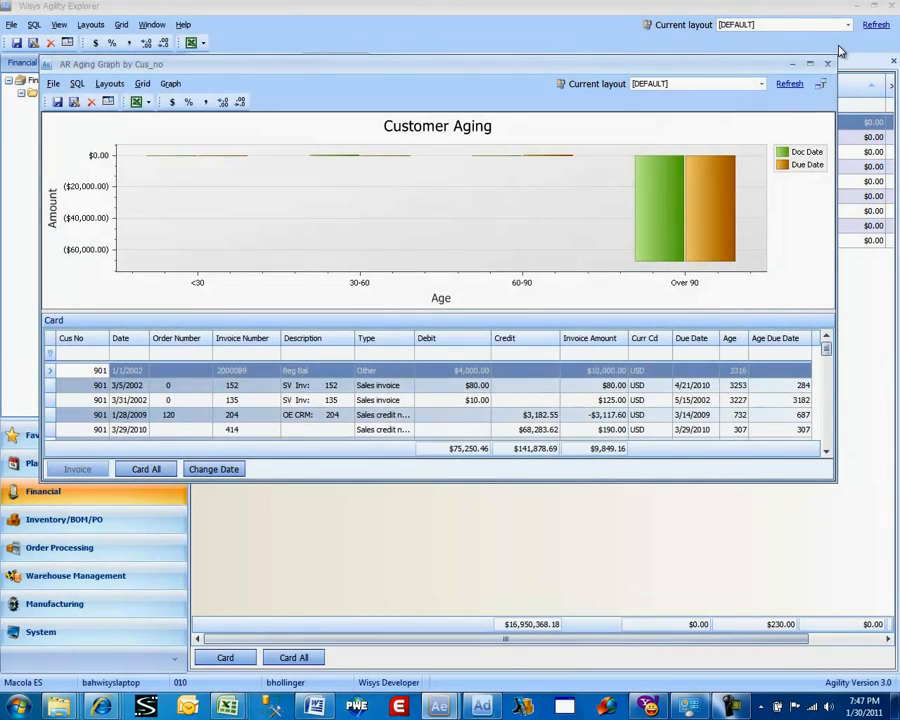
pyautogui.click(488, 709)
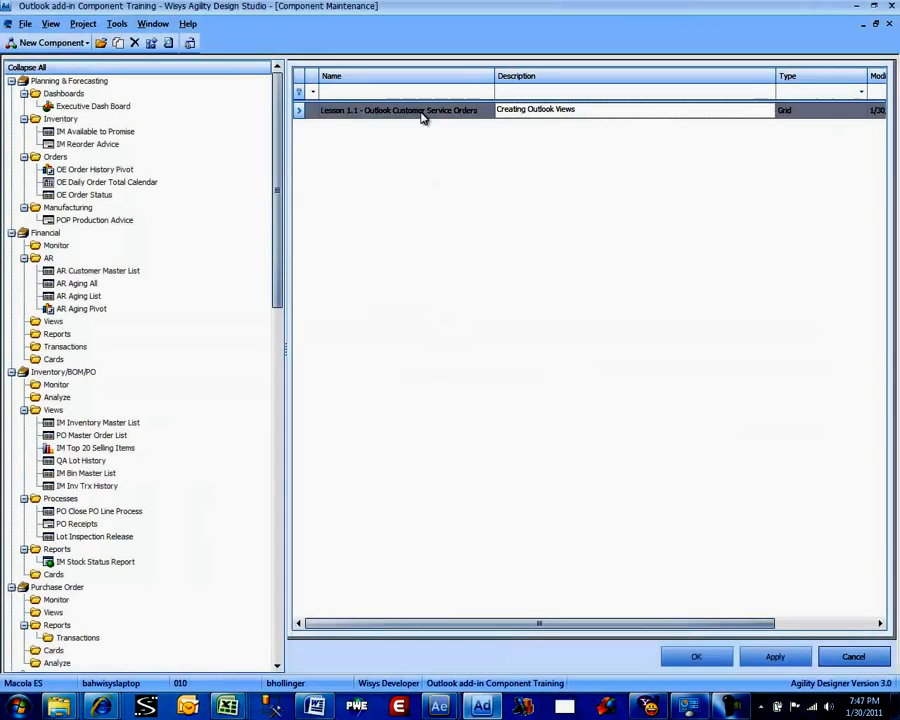
# Set the location of the Order and Customer buttons to Toolbar (Top) in the Lesson 1.1 component and save it.
pyautogui.doubleClick(423, 112)
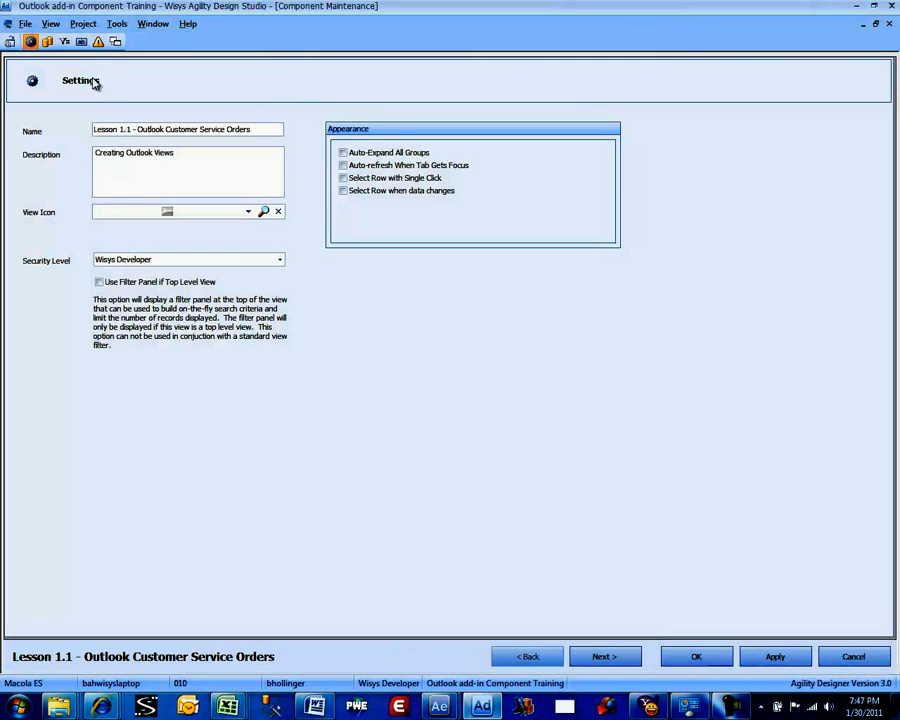
pyautogui.click(81, 41)
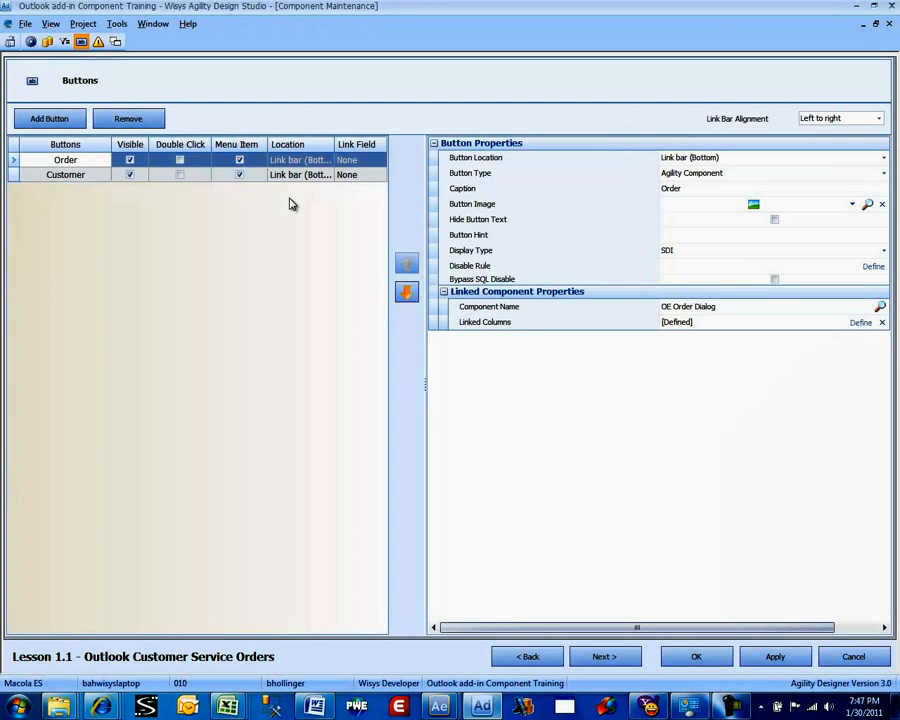
pyautogui.click(319, 161)
pyautogui.click(316, 181)
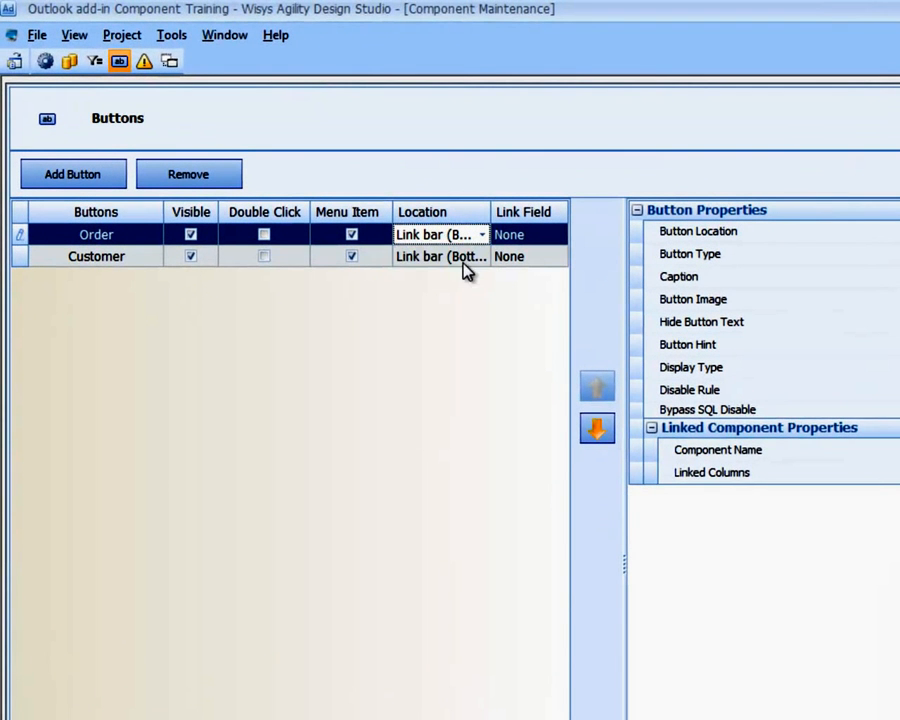
pyautogui.click(477, 236)
pyautogui.click(472, 253)
pyautogui.click(470, 258)
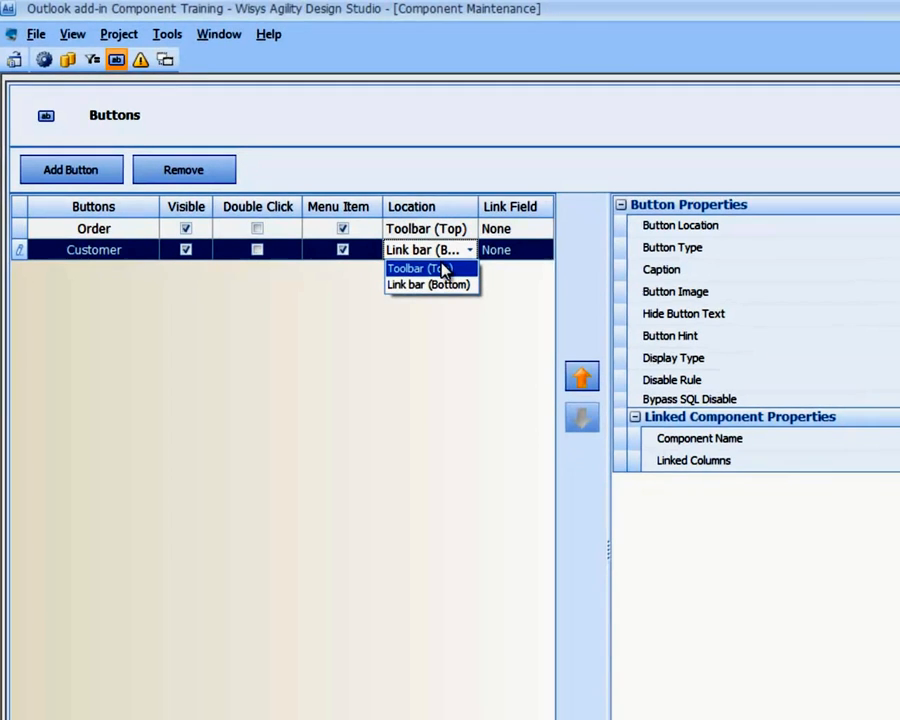
pyautogui.click(443, 271)
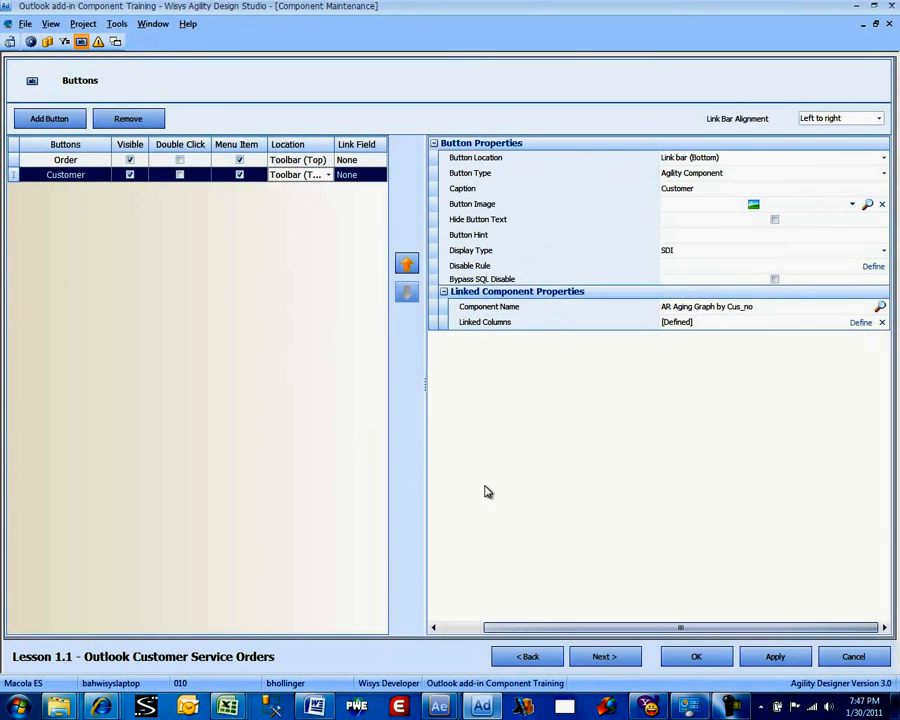
pyautogui.click(698, 655)
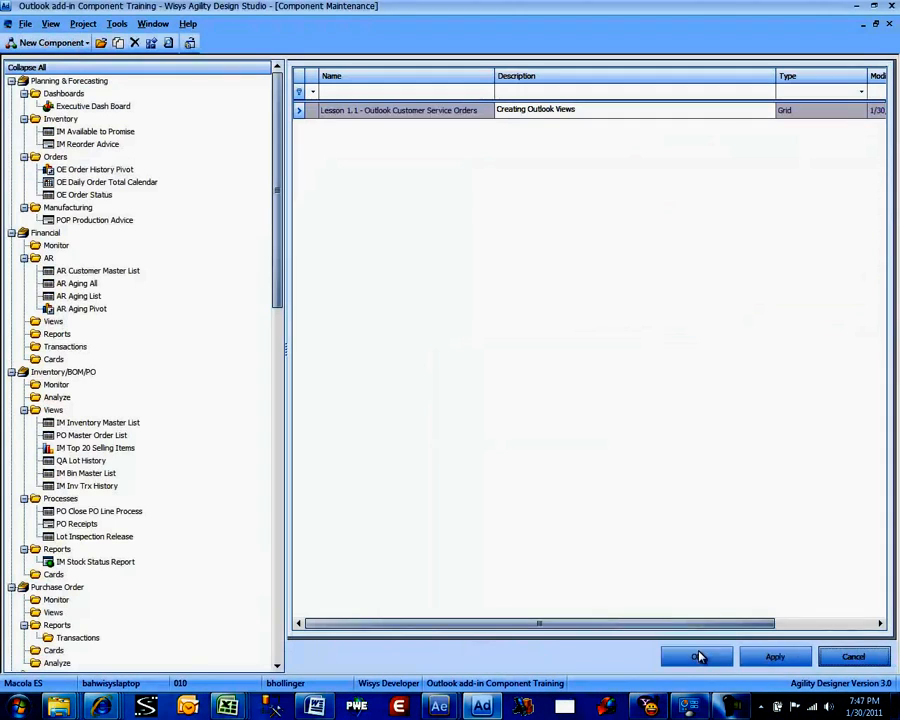
# Preview the Lesson 1.1 component to check where its Order and Customer buttons appear, and close the preview.
pyautogui.rightClick(388, 110)
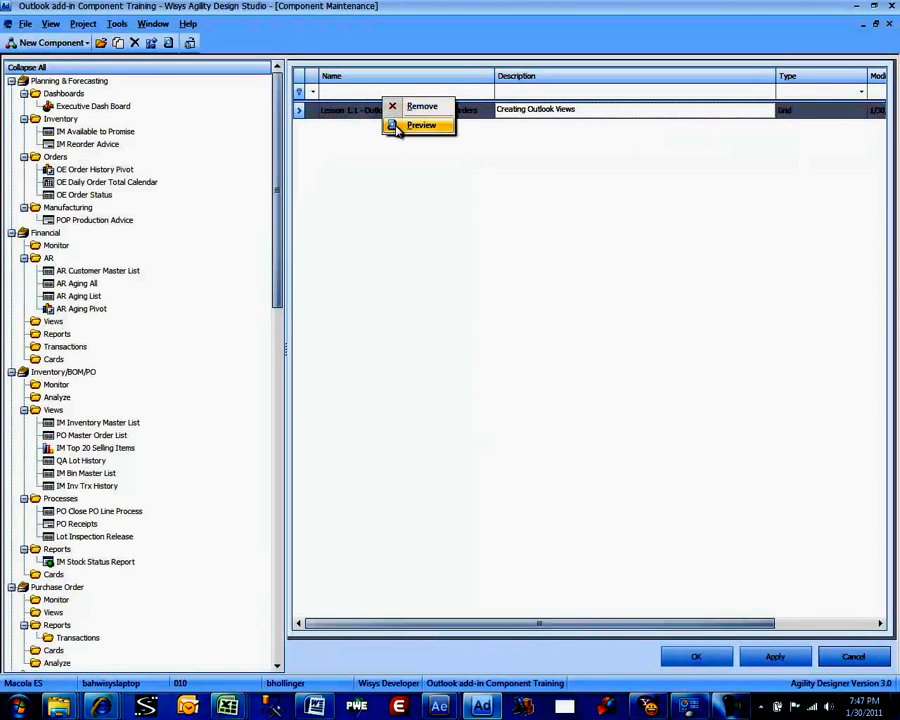
pyautogui.click(420, 125)
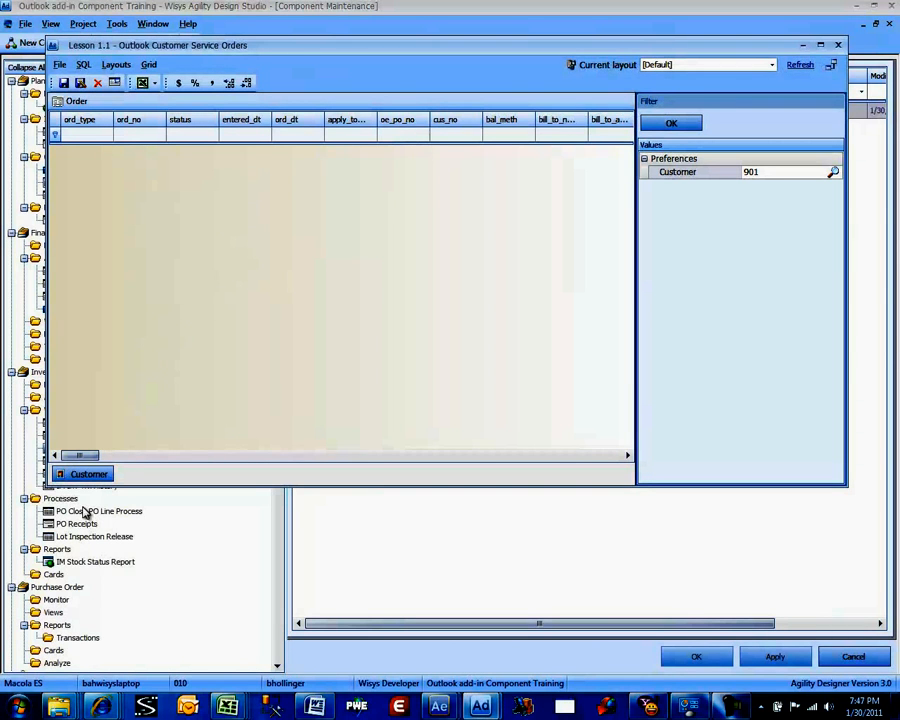
pyautogui.click(838, 45)
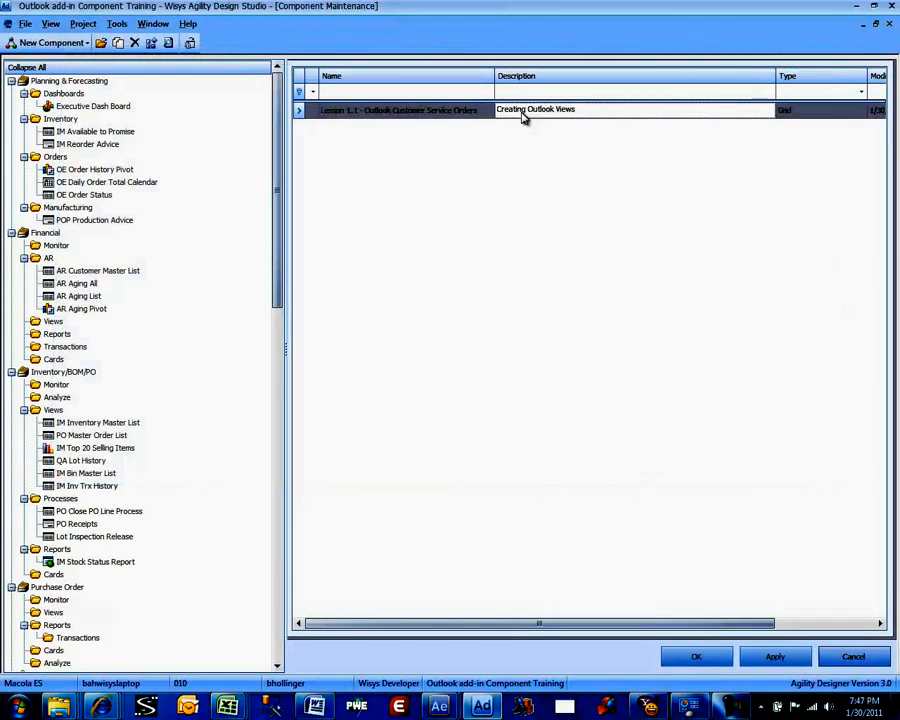
# Reopen the Lesson 1.1 component's button settings and set the Customer button's location to Toolbar (Top).
pyautogui.doubleClick(407, 111)
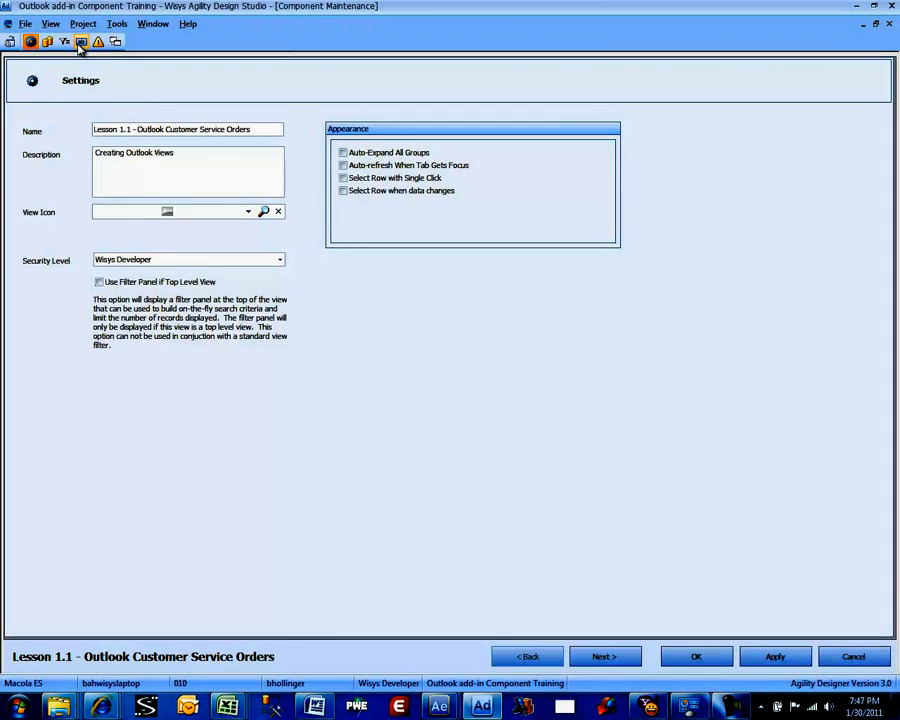
pyautogui.click(81, 42)
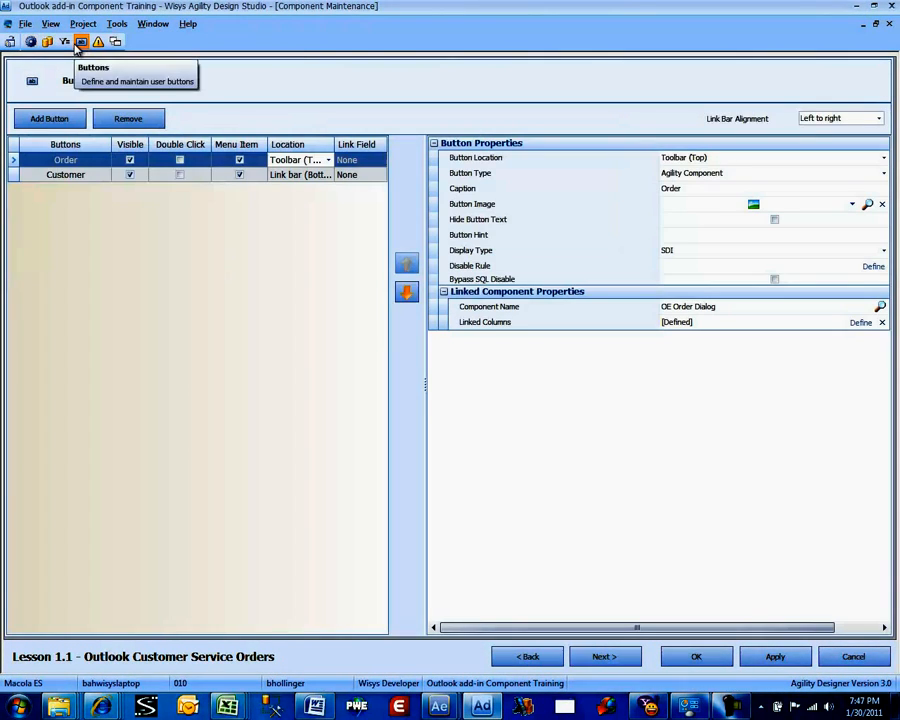
pyautogui.click(325, 178)
pyautogui.click(325, 178)
pyautogui.click(325, 177)
pyautogui.click(293, 187)
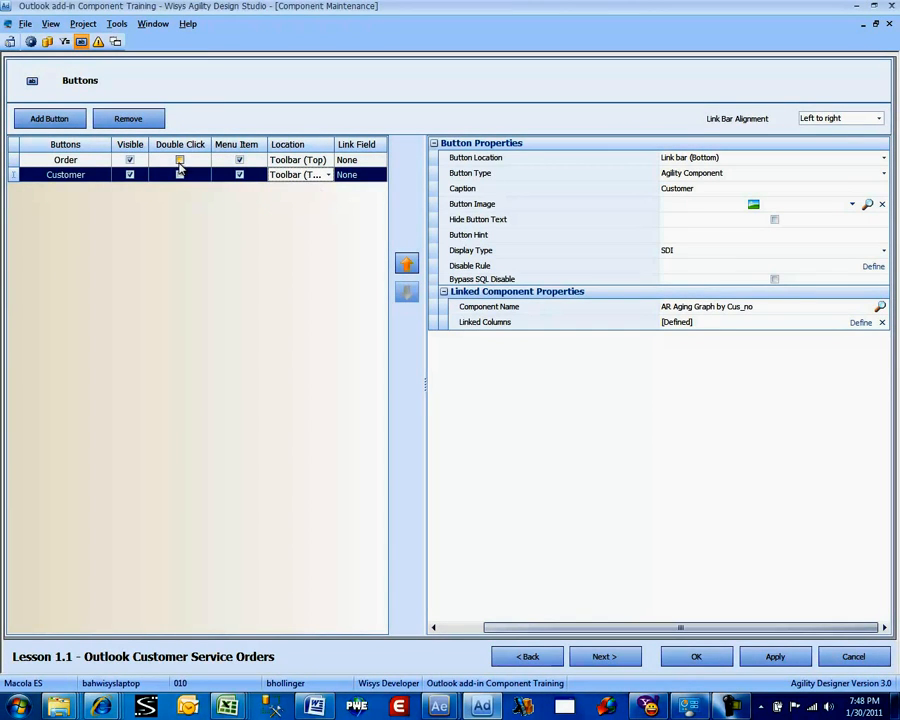
# Enable the Double Click option for the Order button and save the component.
pyautogui.click(65, 162)
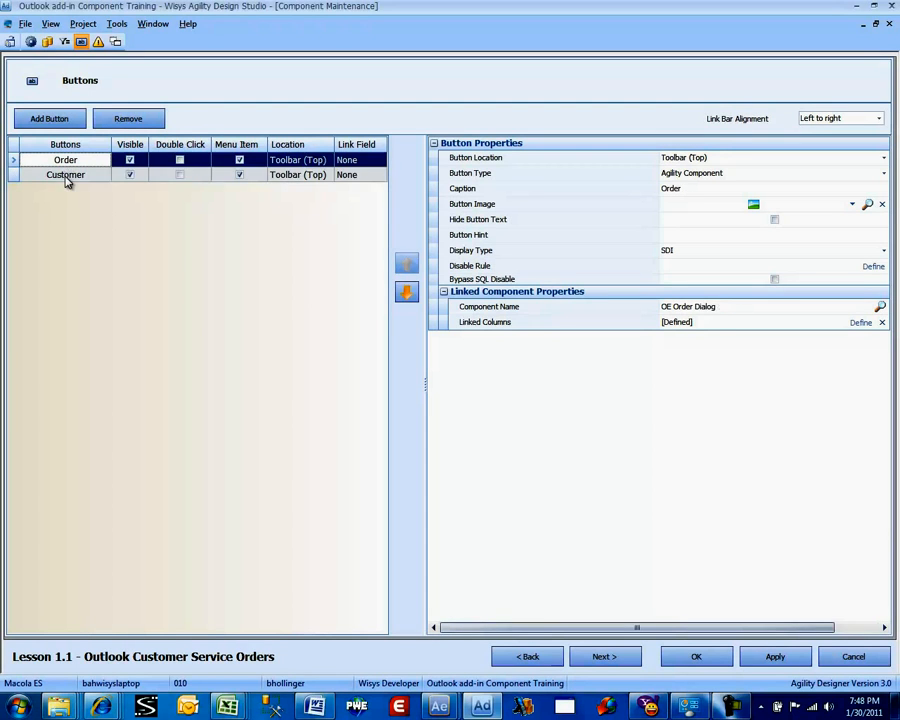
pyautogui.click(66, 176)
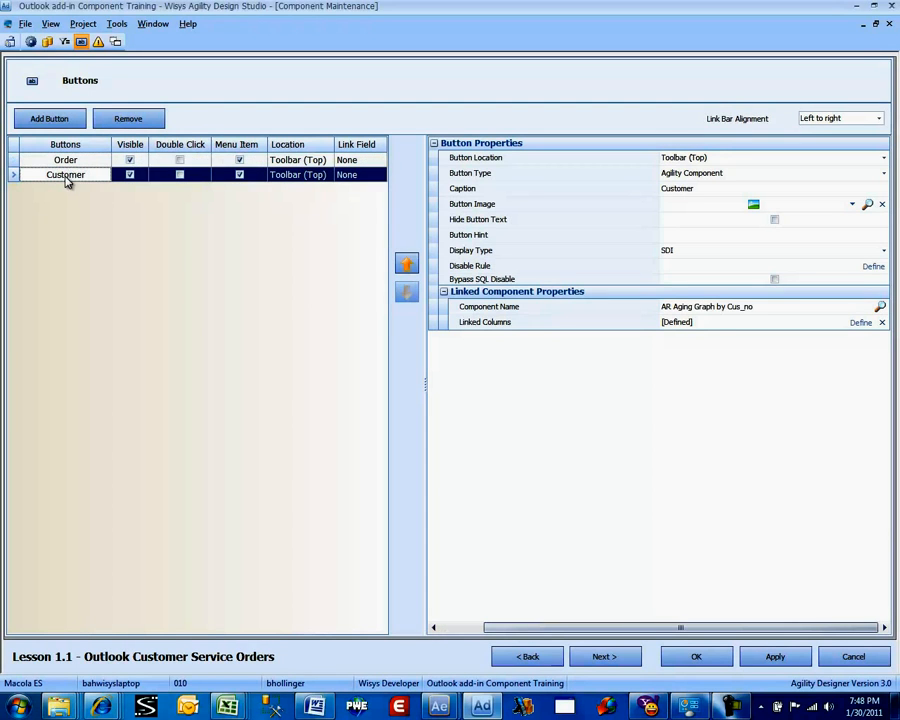
pyautogui.click(181, 163)
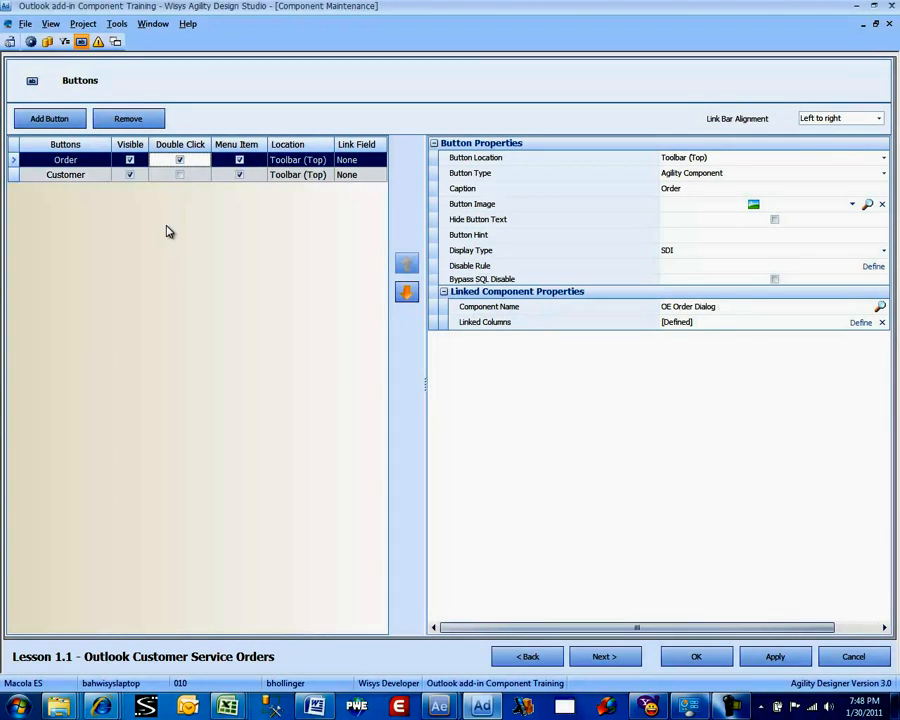
pyautogui.click(677, 656)
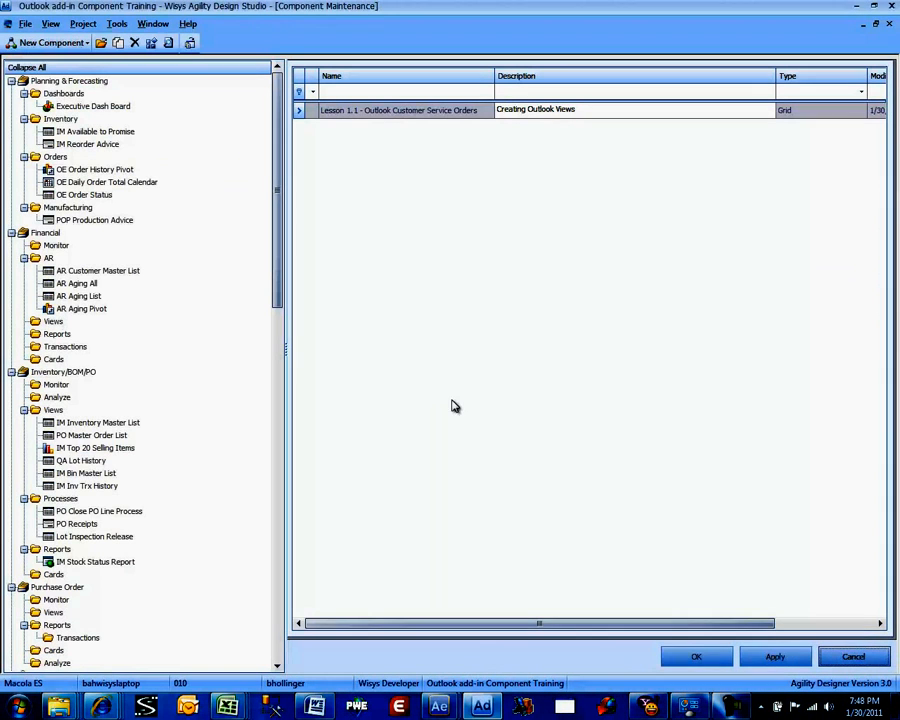
# Preview the Lesson 1.1 component and load the orders with the prefilled customer filter.
pyautogui.rightClick(447, 108)
pyautogui.click(470, 112)
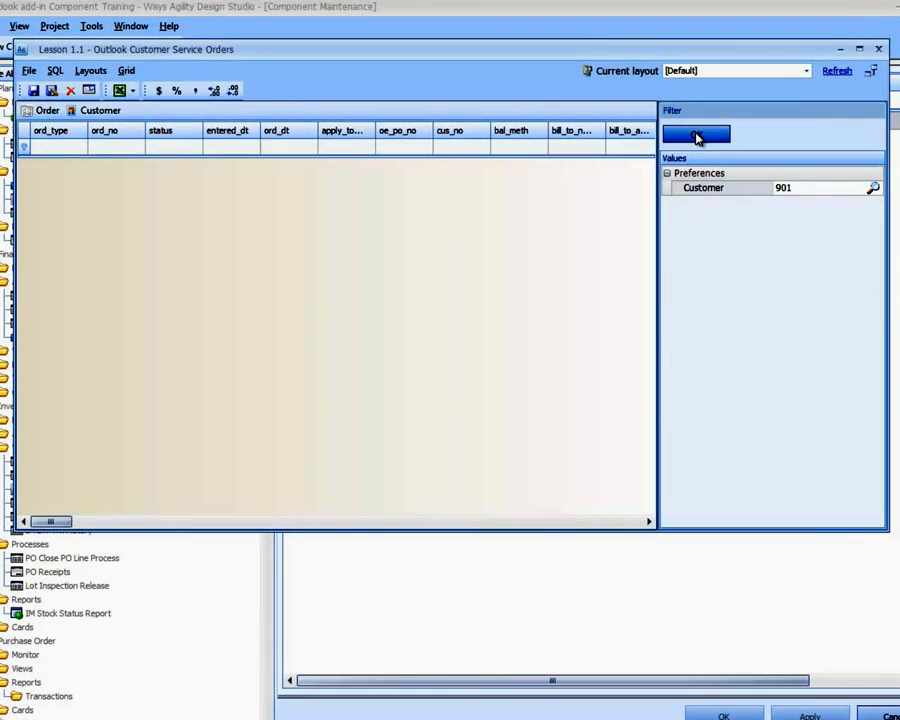
pyautogui.click(697, 136)
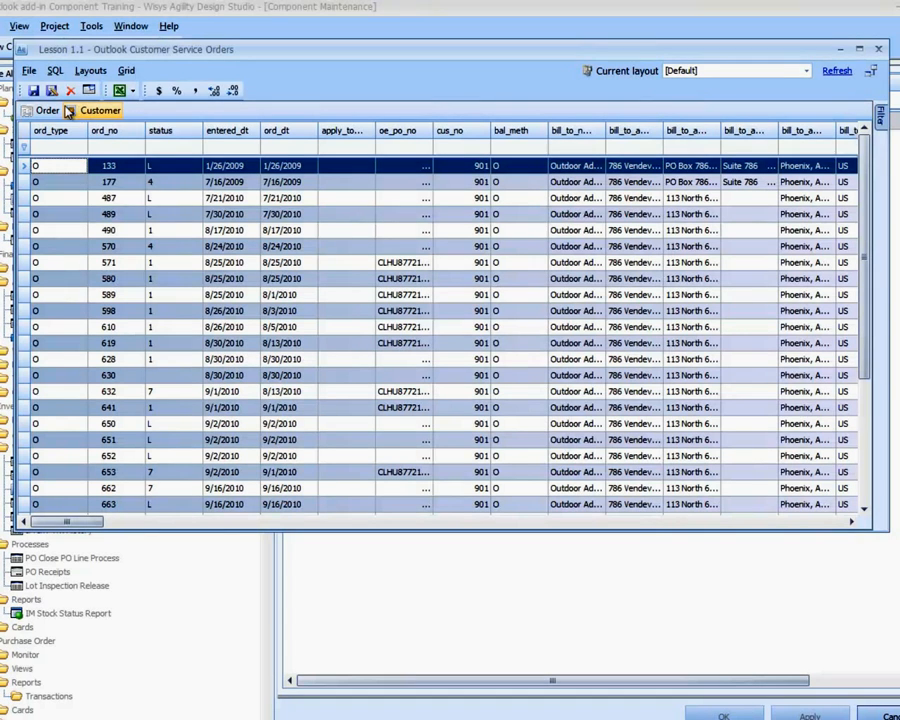
# Auto-format the preview grid's column headings and widths and save the layout.
pyautogui.click(88, 70)
pyautogui.click(348, 103)
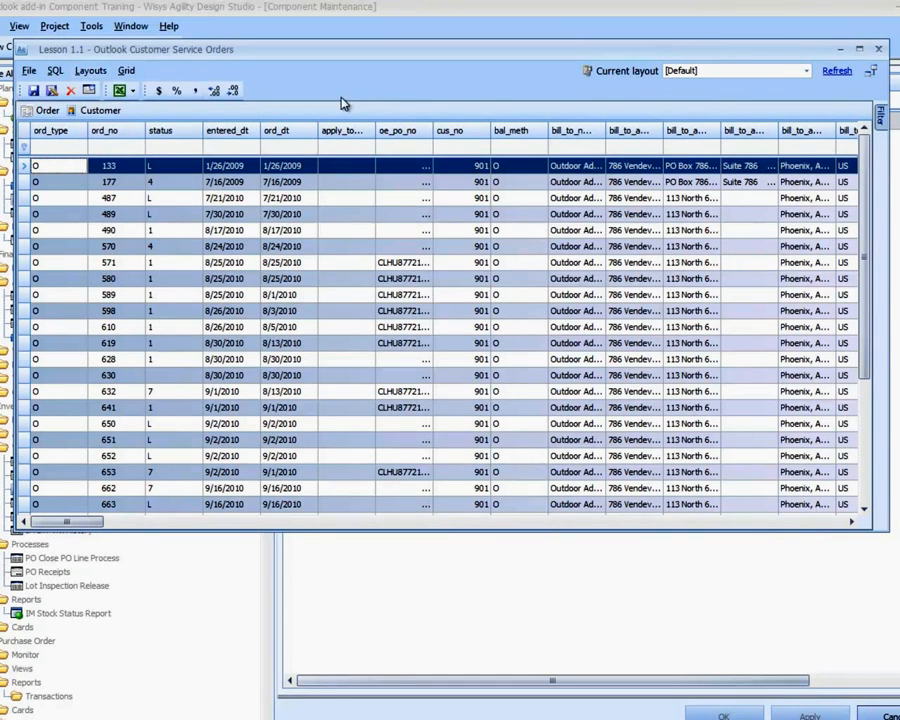
pyautogui.click(89, 91)
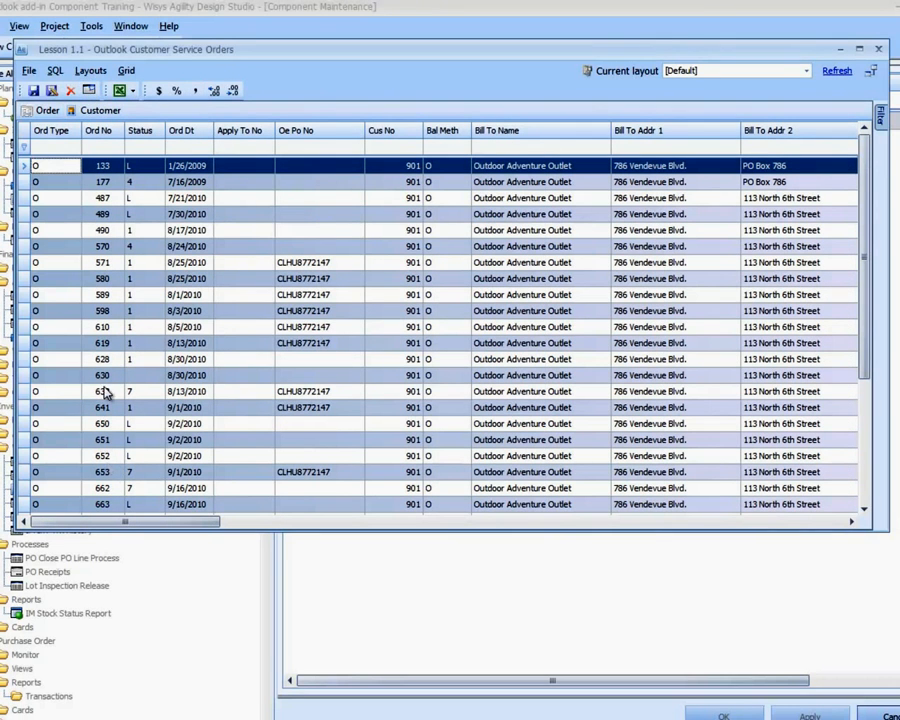
pyautogui.click(34, 92)
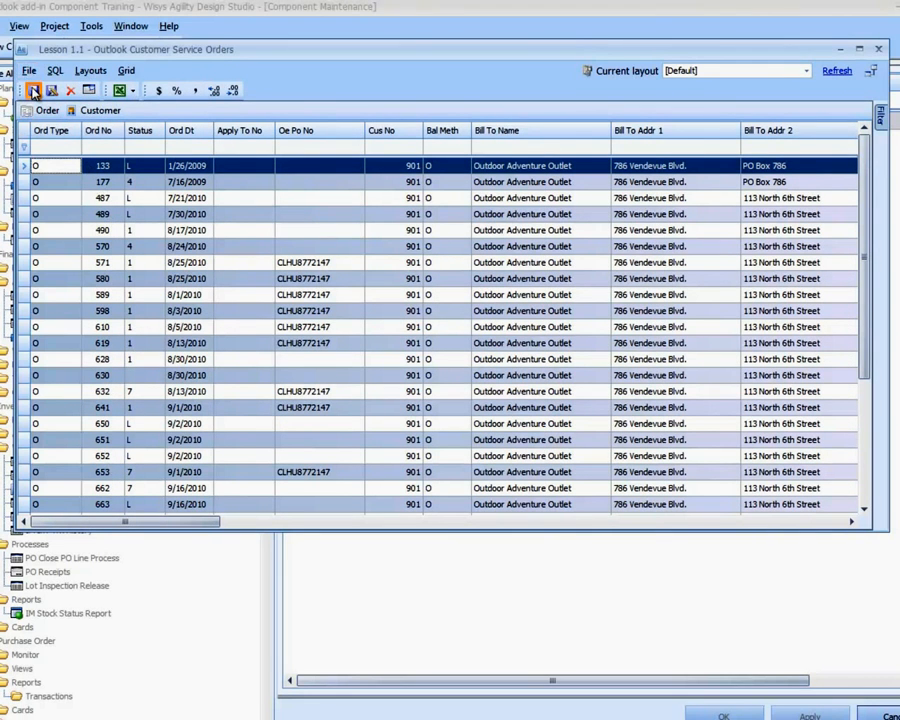
# Open the order detail dialog from the second order row, review it and close it.
pyautogui.click(131, 183)
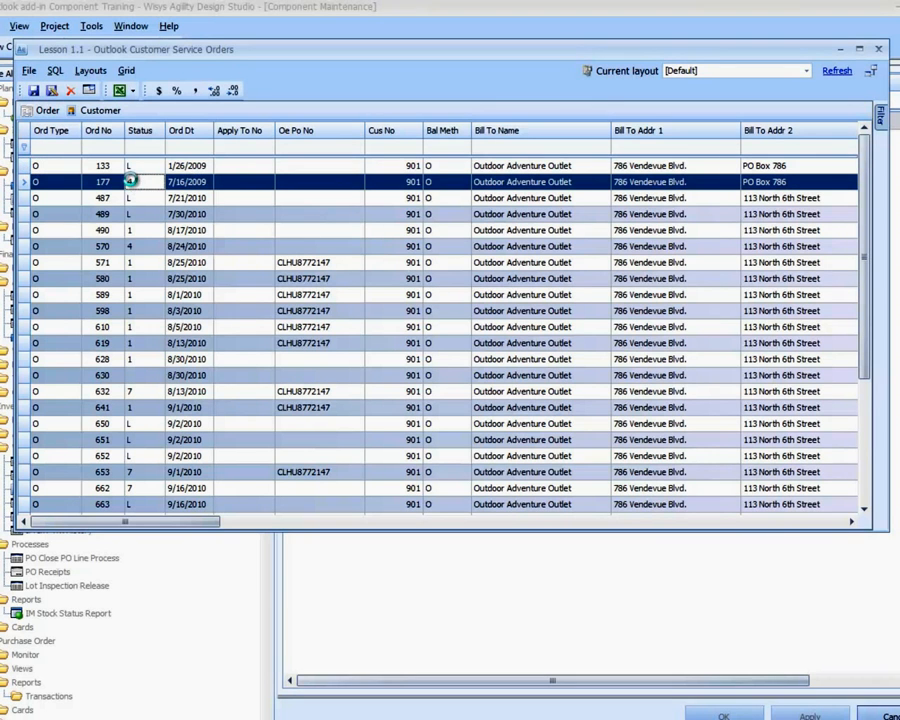
pyautogui.doubleClick(131, 183)
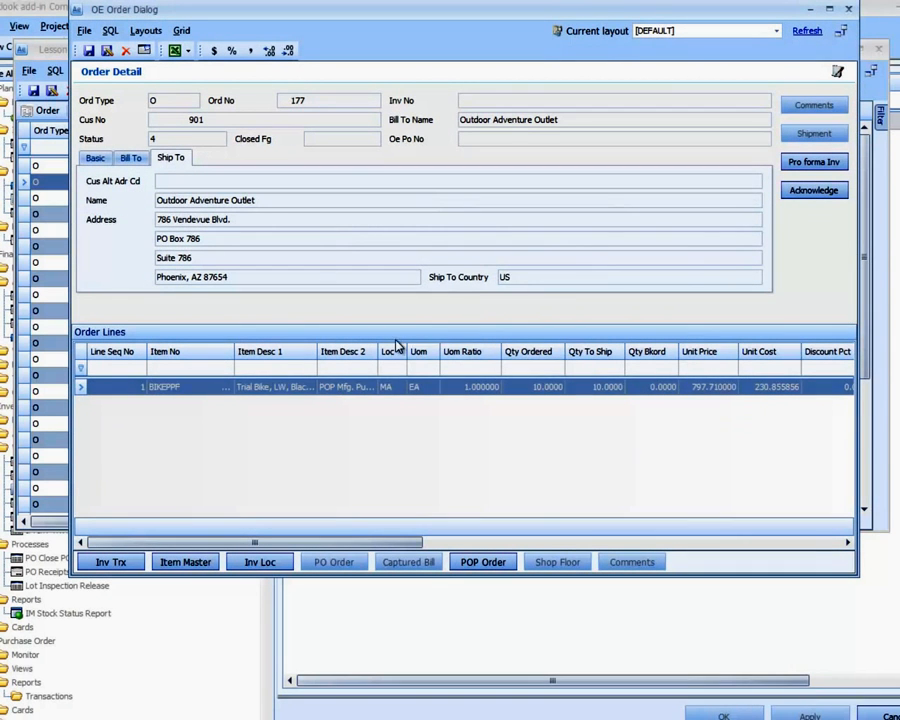
pyautogui.click(848, 9)
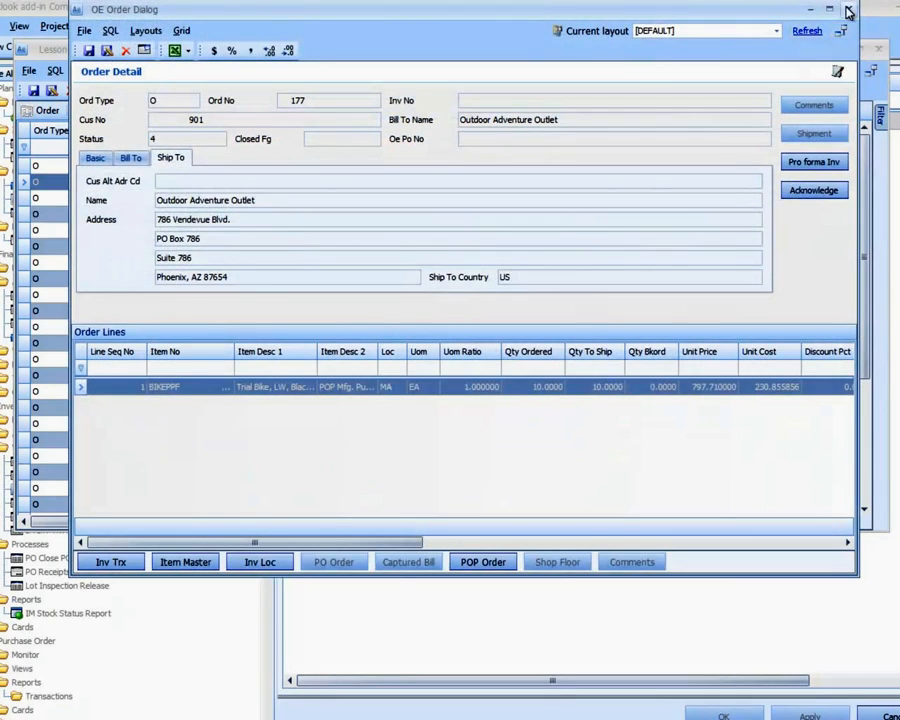
pyautogui.click(848, 12)
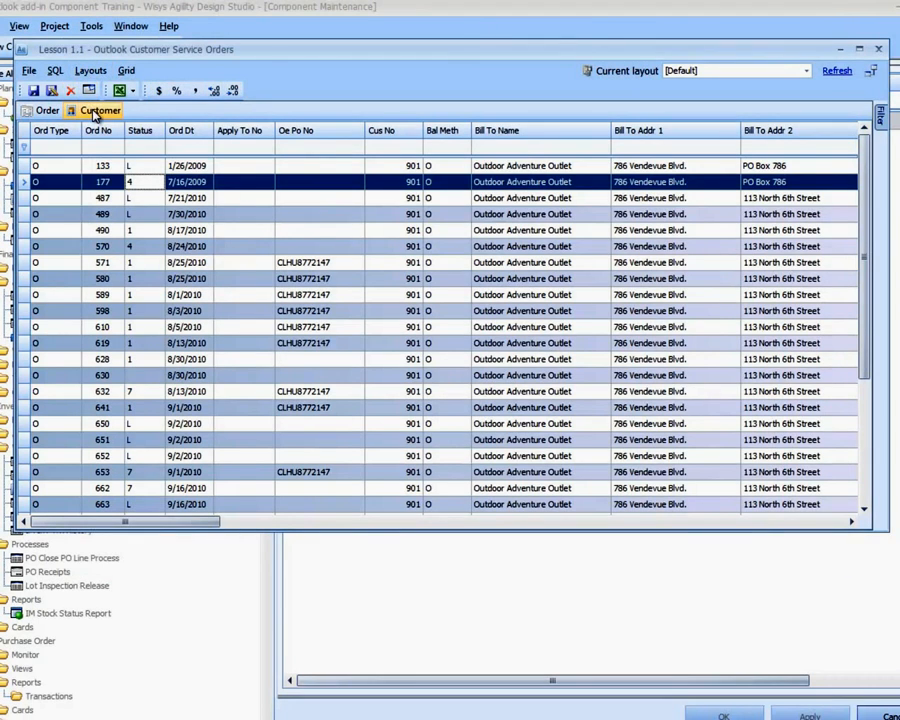
# Open the Customer Aging graph from the selected order and browse its card rows to a 7/14/2010 sales invoice.
pyautogui.click(95, 111)
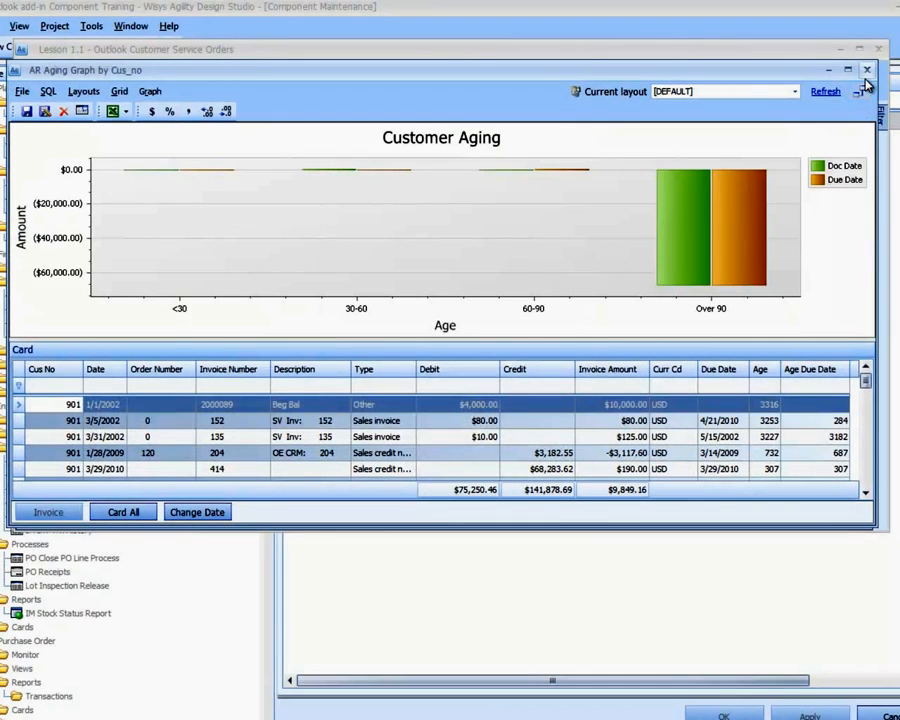
pyautogui.click(130, 421)
pyautogui.scroll(-2, 128, 424)
pyautogui.click(129, 425)
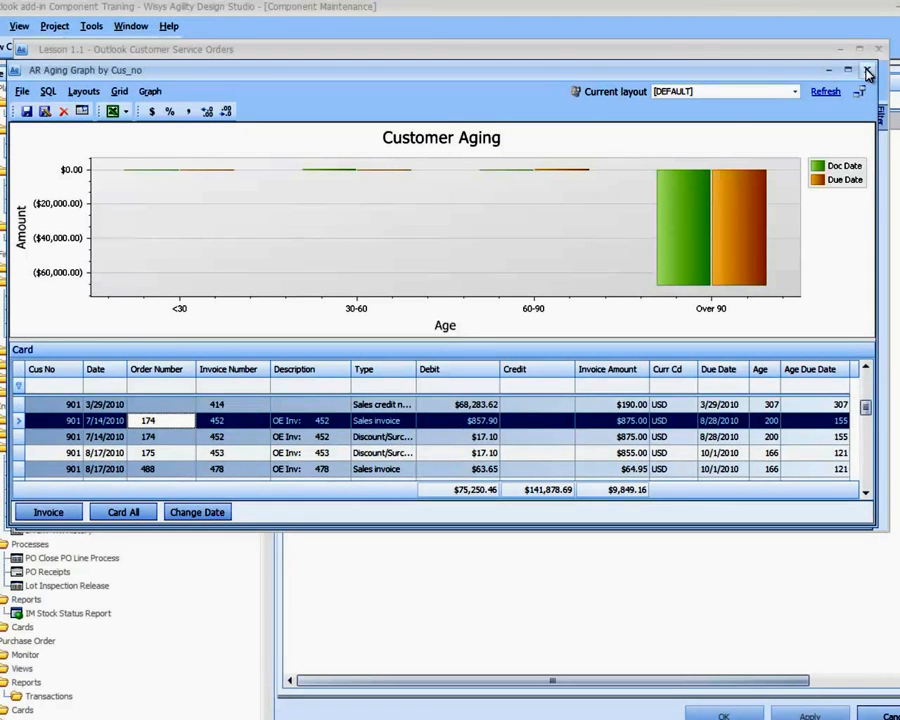
# View the invoice detail of the 7/14/2010 discount row, and close it along with the aging graph and component preview.
pyautogui.click(119, 440)
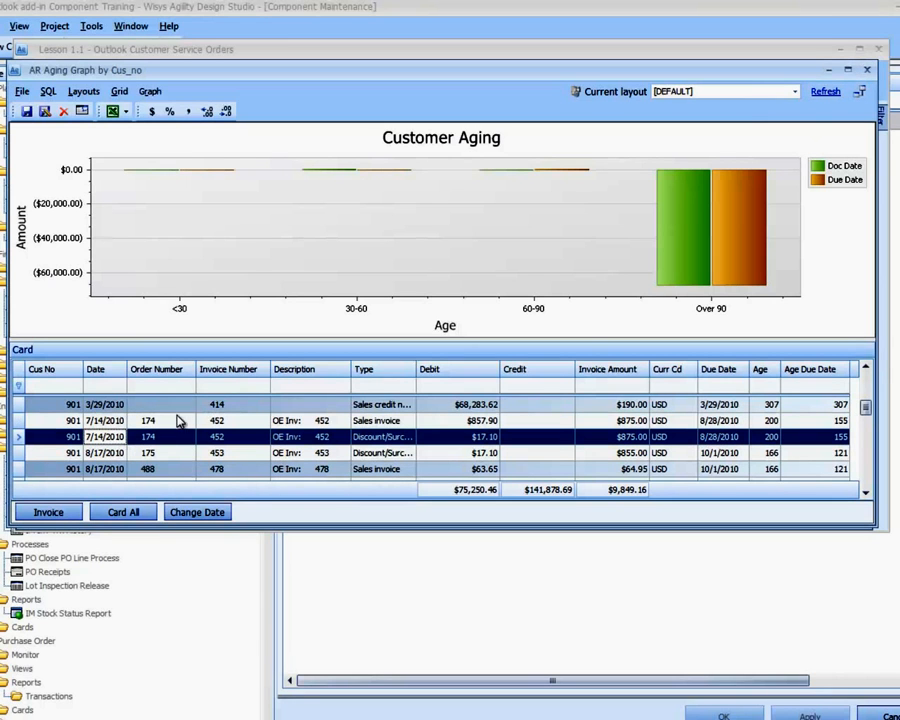
pyautogui.click(72, 514)
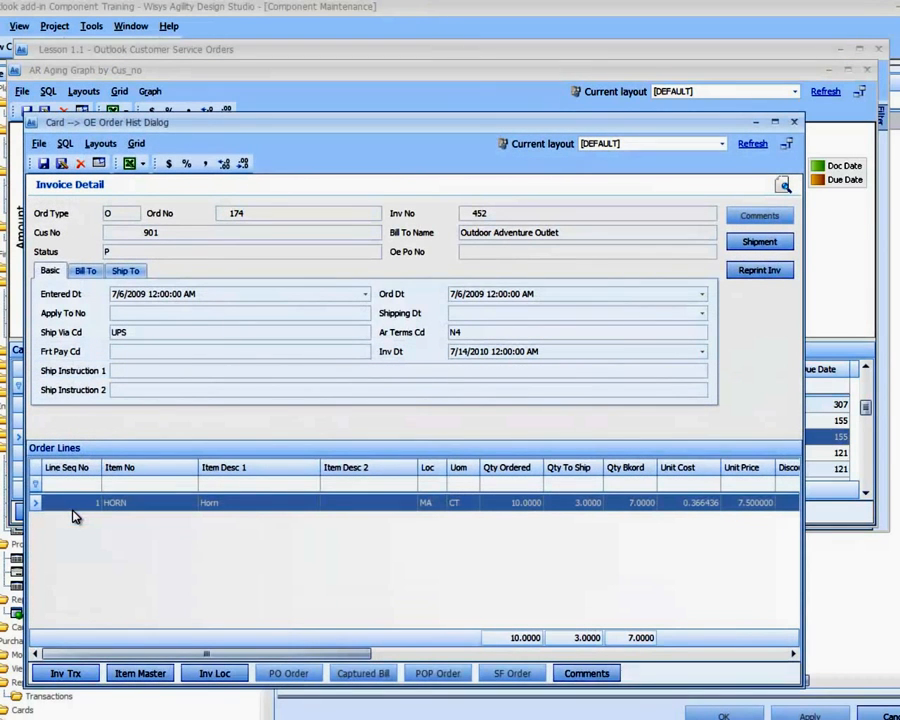
pyautogui.click(793, 121)
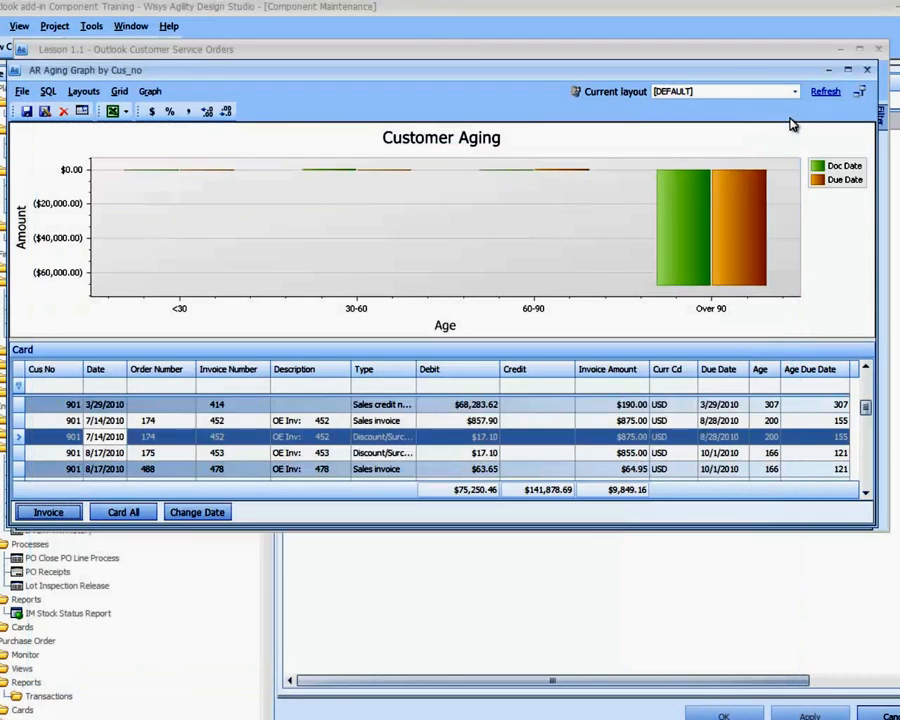
pyautogui.click(867, 70)
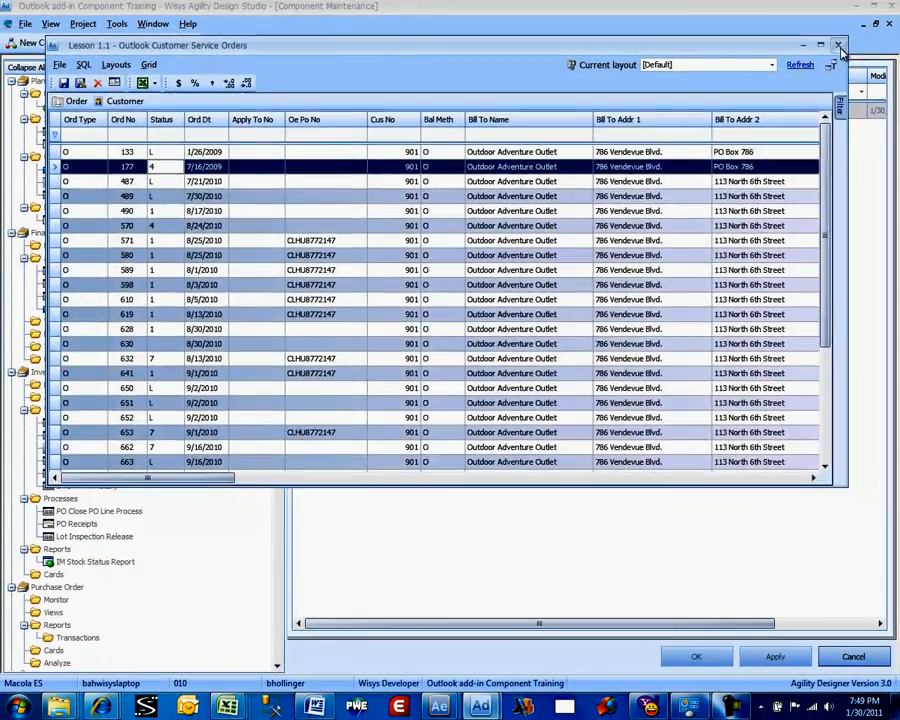
pyautogui.click(838, 46)
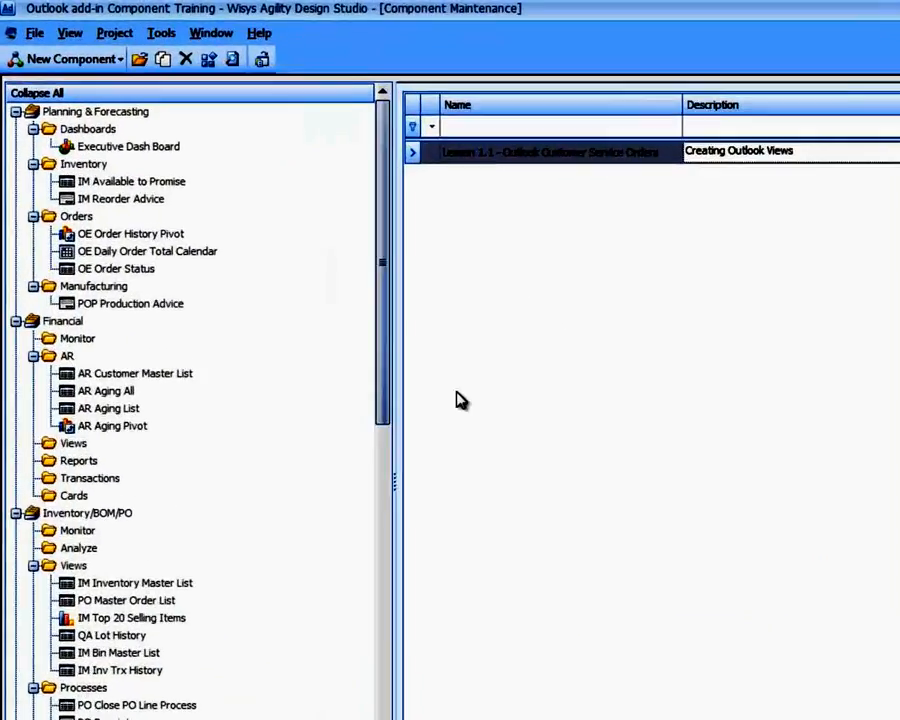
# Create a new grid named "Lesson 1.2 - Outlook Customer Service Order History" with the description "Creating Outlook Views".
pyautogui.click(50, 59)
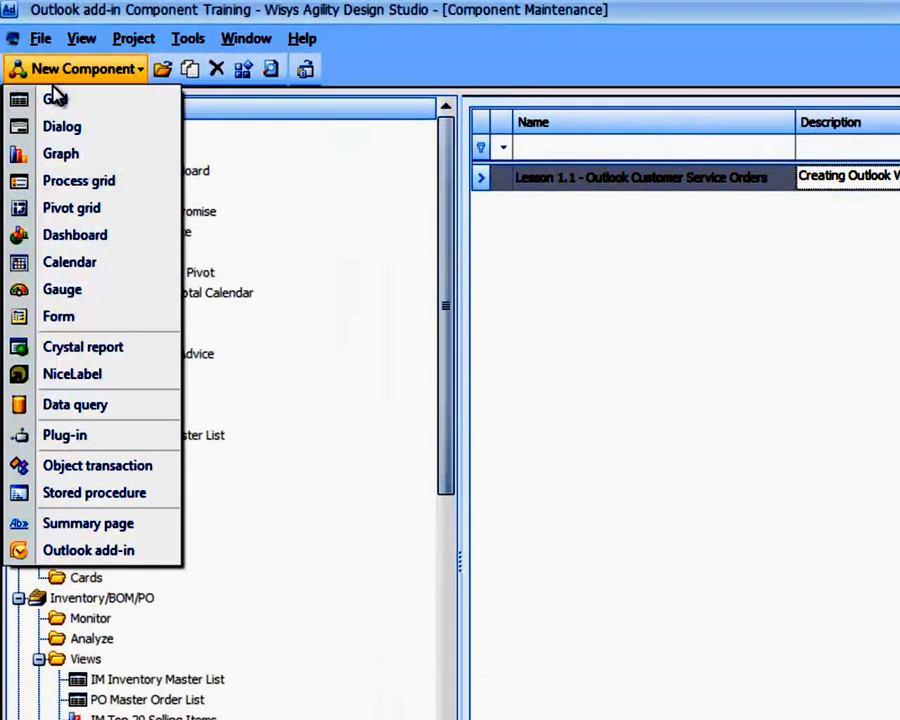
pyautogui.click(55, 97)
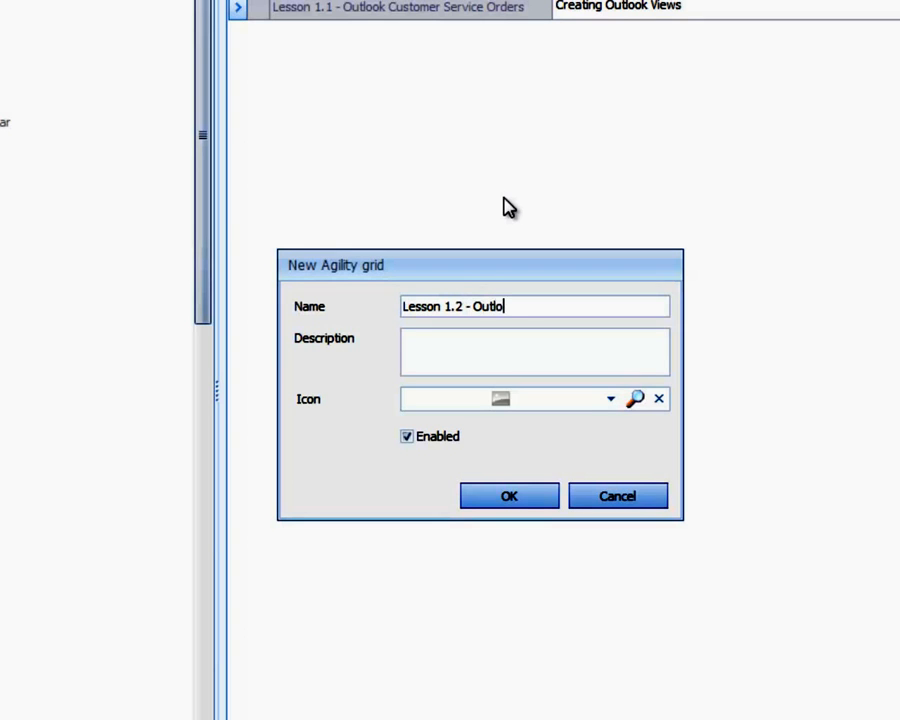
pyautogui.write('omer Service Order')
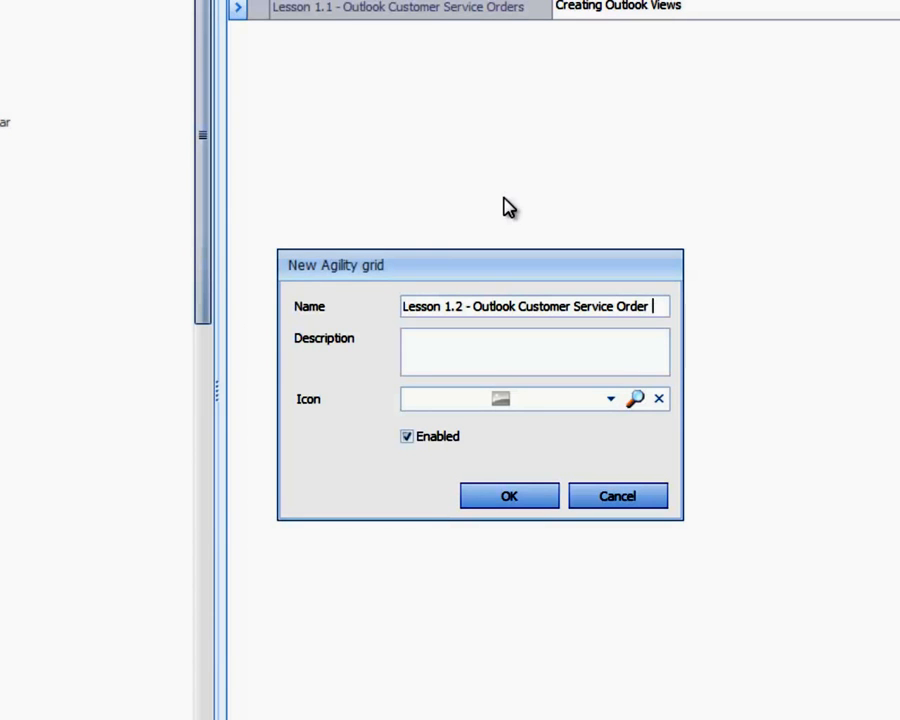
pyautogui.write('istory')
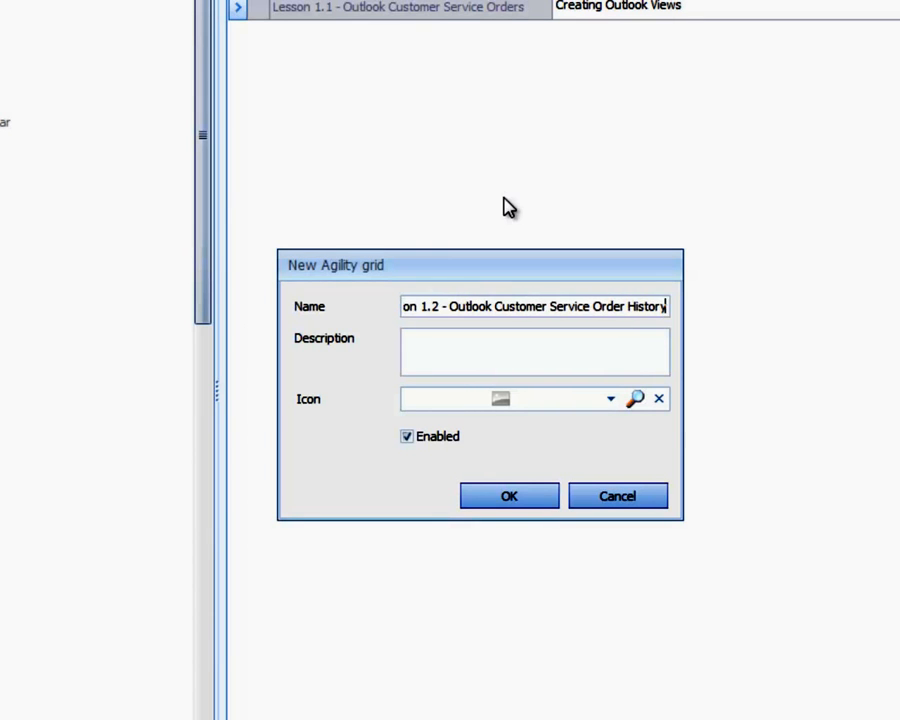
pyautogui.click(451, 363)
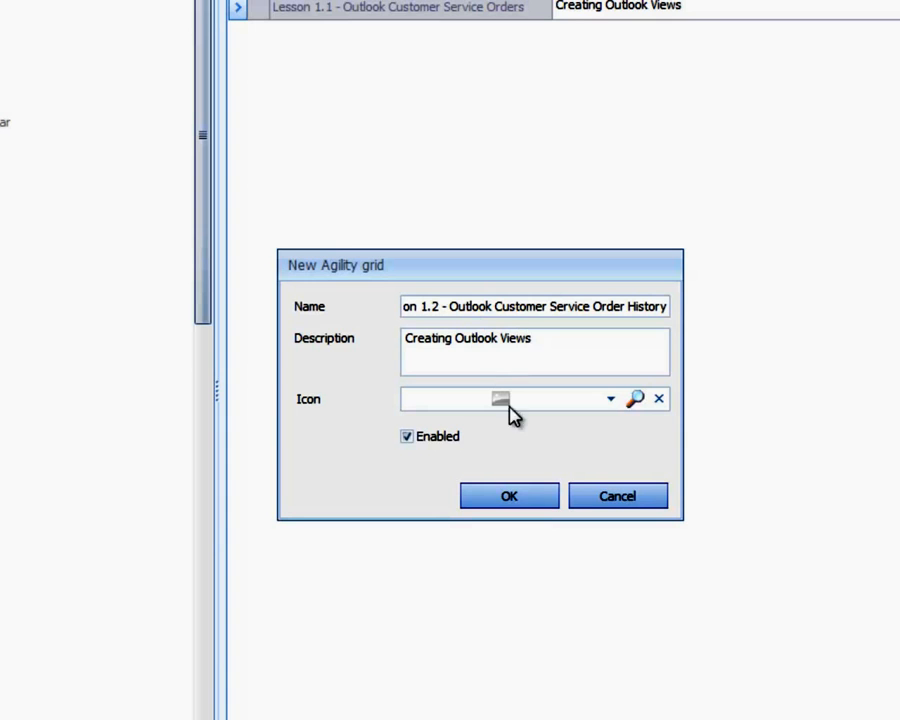
pyautogui.click(512, 496)
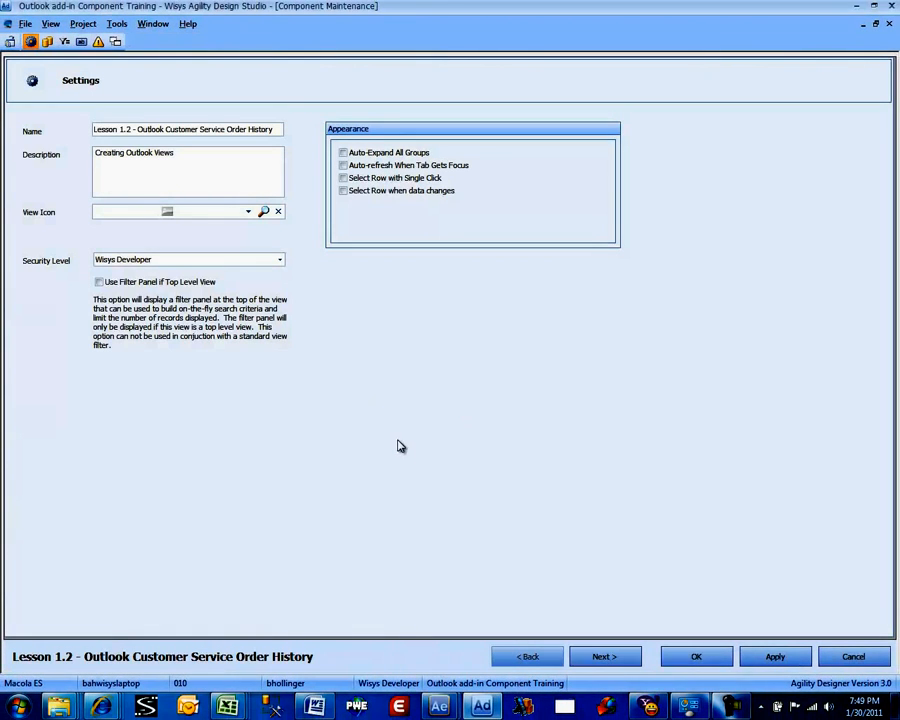
pyautogui.click(605, 660)
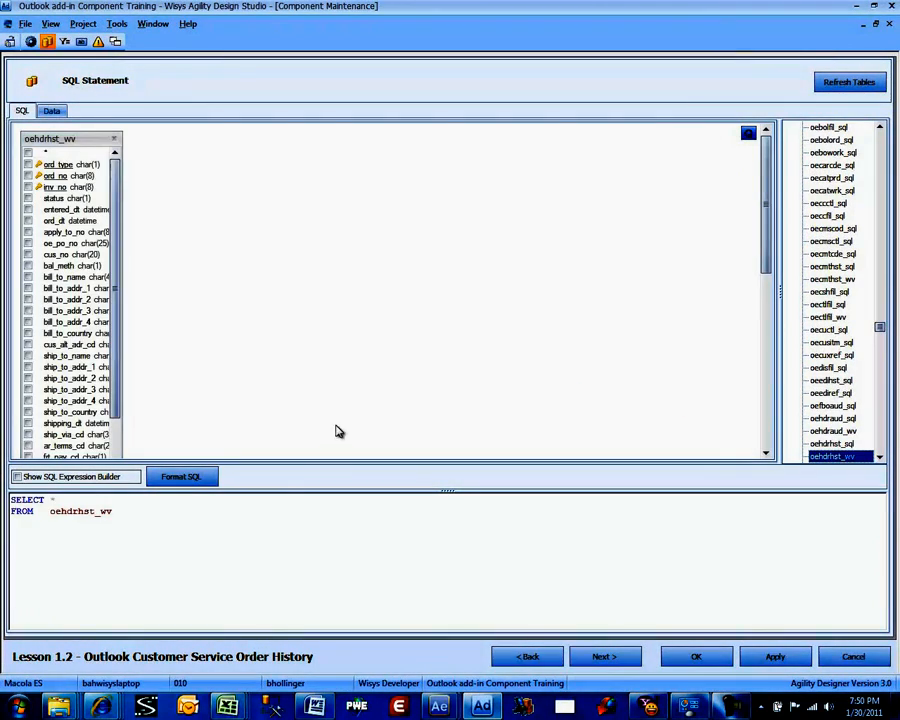
pyautogui.write('where ')
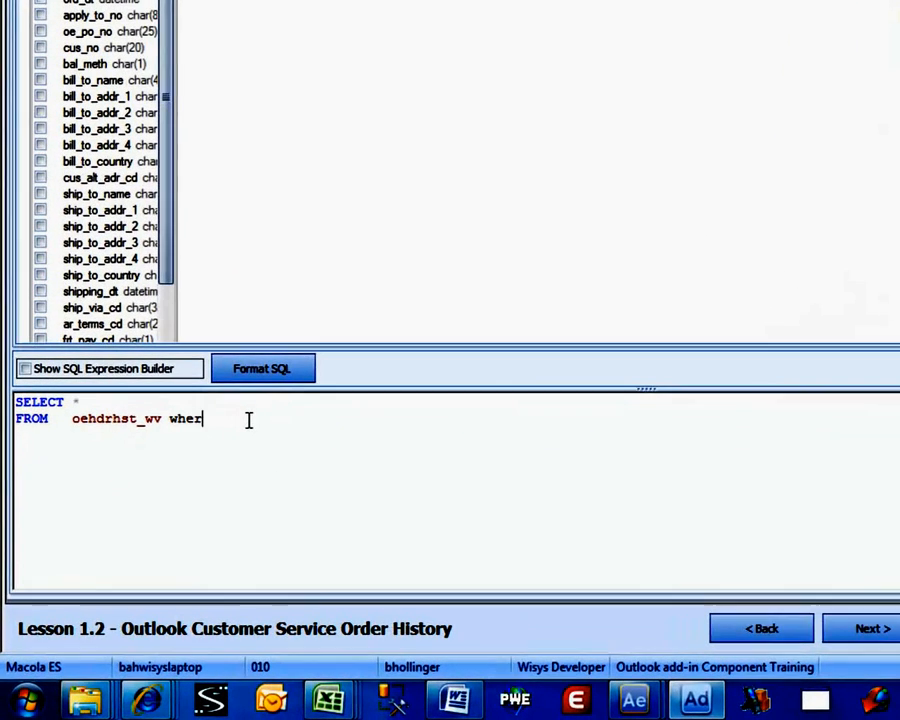
pyautogui.write('cus_no = @Cus')
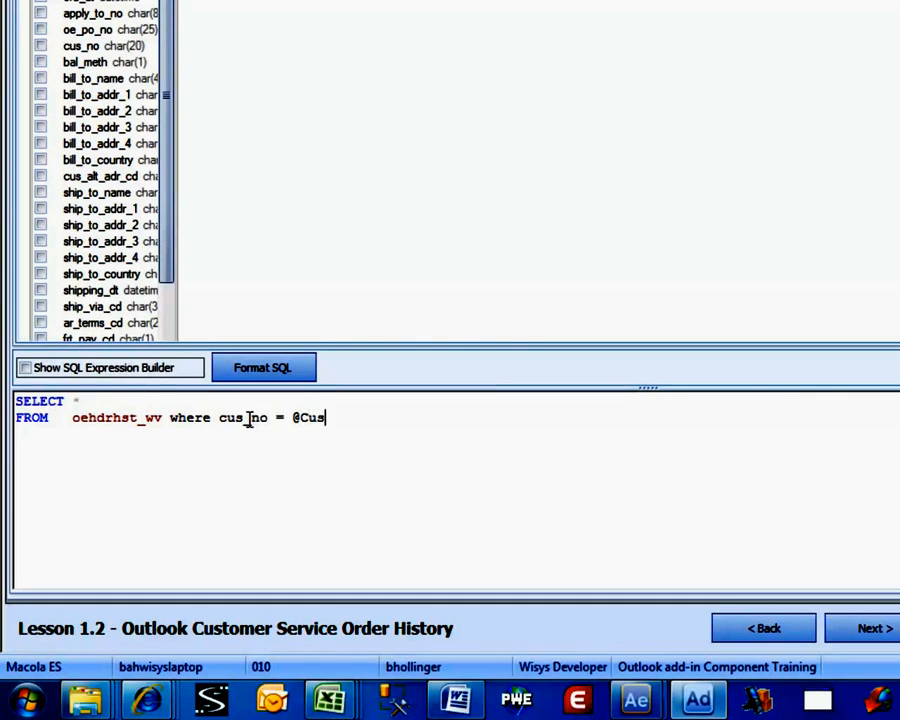
pyautogui.write('o')
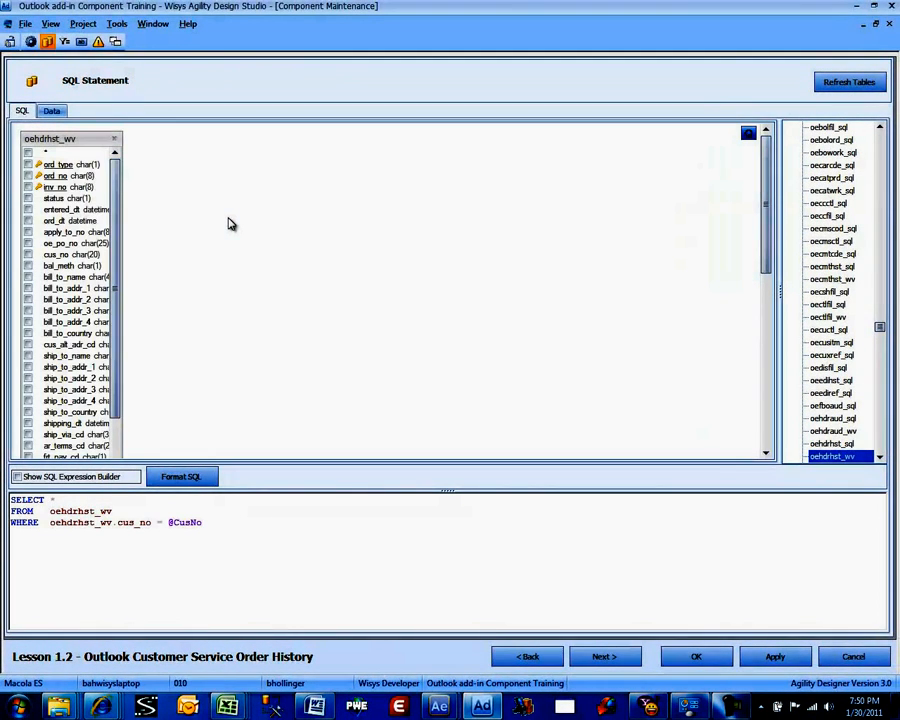
pyautogui.click(607, 656)
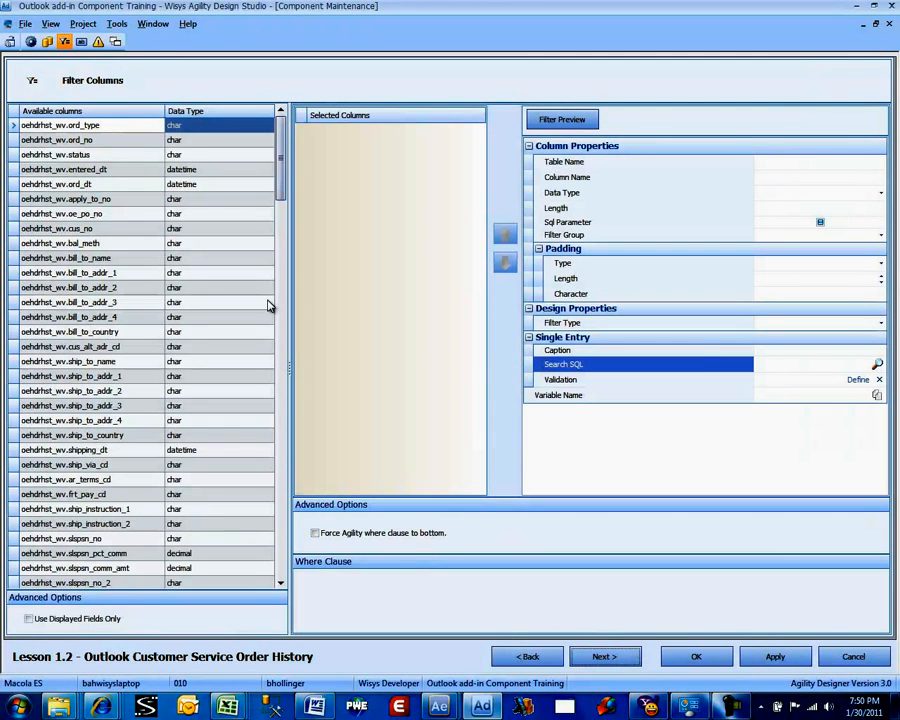
pyautogui.moveTo(283, 168); pyautogui.dragTo(283, 545)
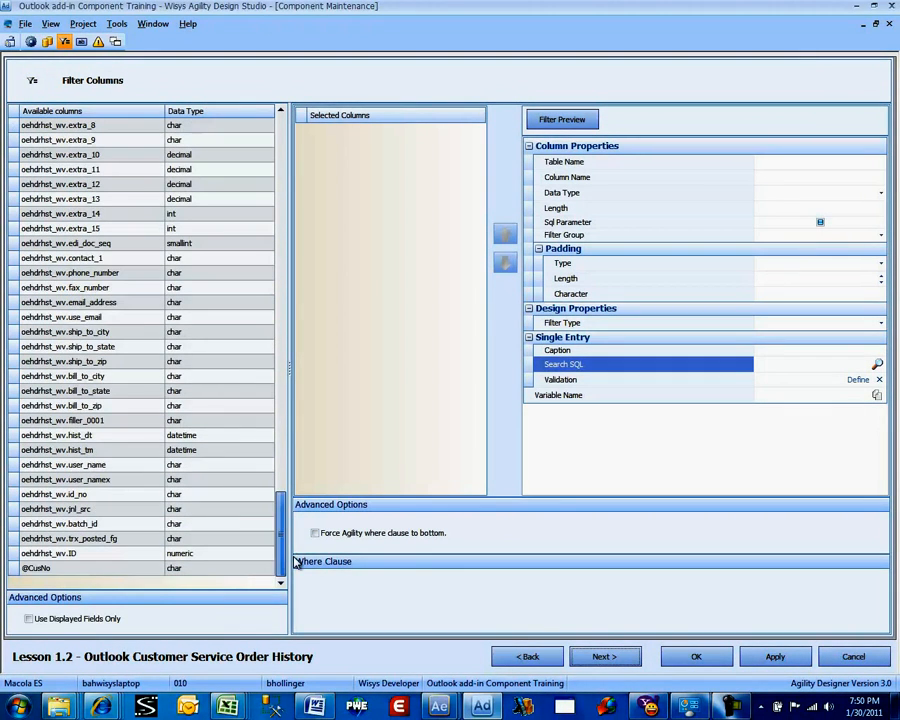
pyautogui.doubleClick(106, 568)
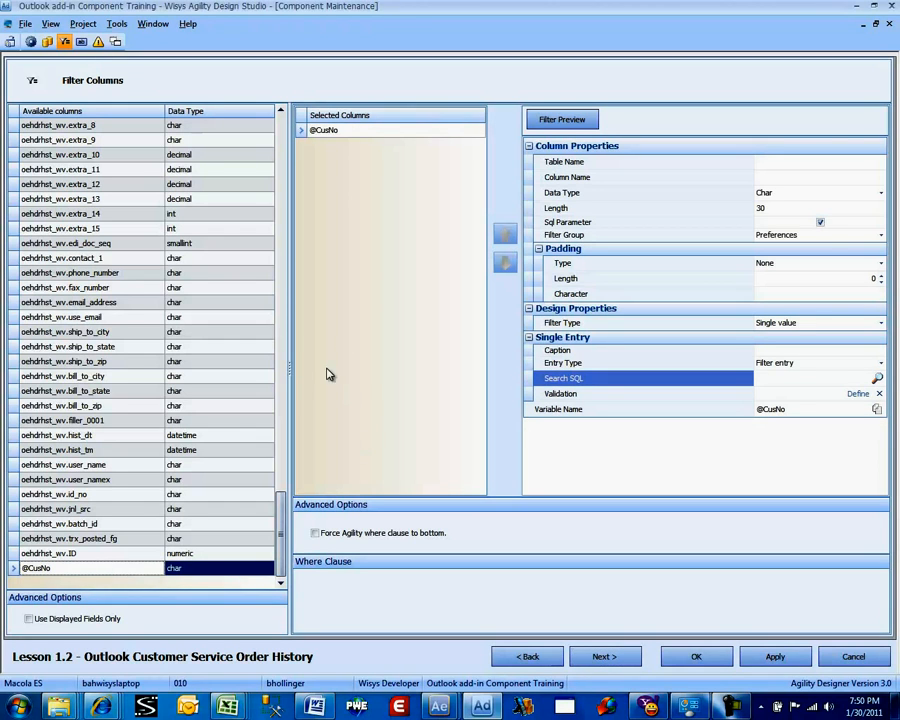
pyautogui.click(789, 191)
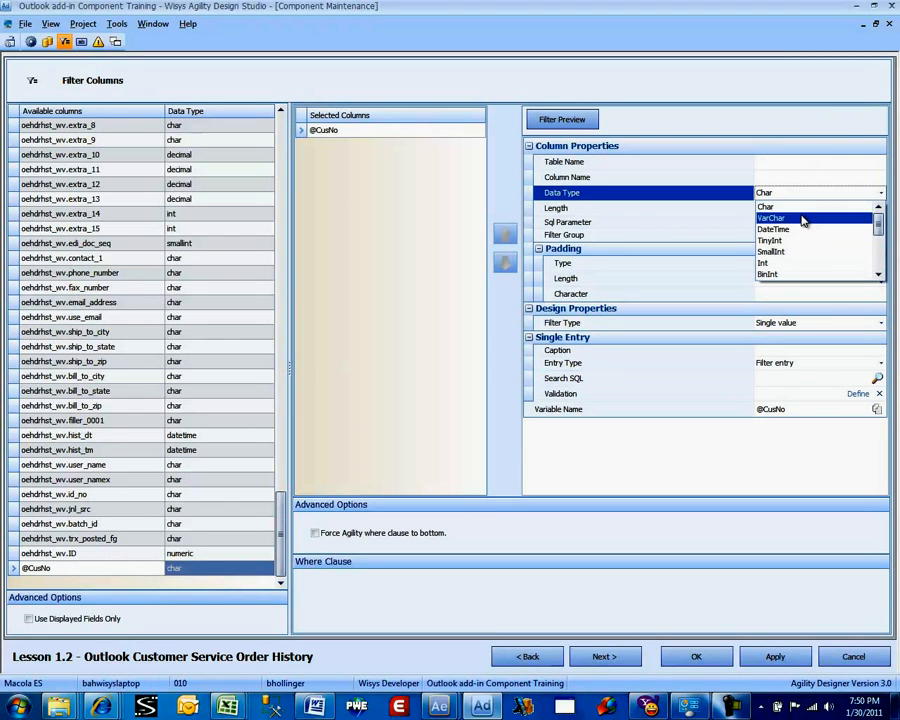
pyautogui.scroll(-3, 803, 220)
pyautogui.click(799, 228)
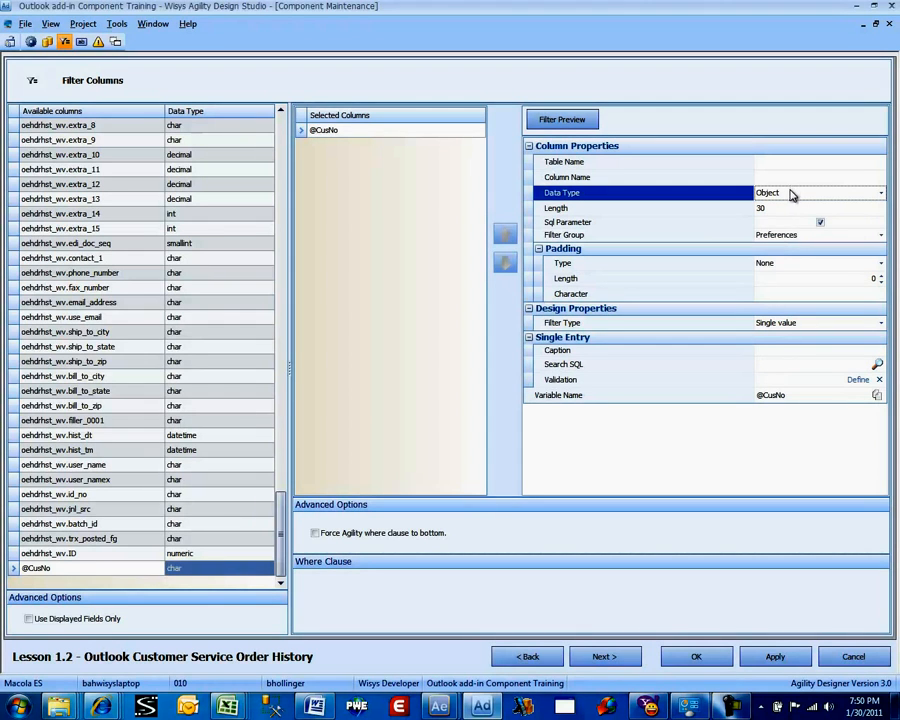
pyautogui.click(791, 193)
pyautogui.scroll(-1, 793, 226)
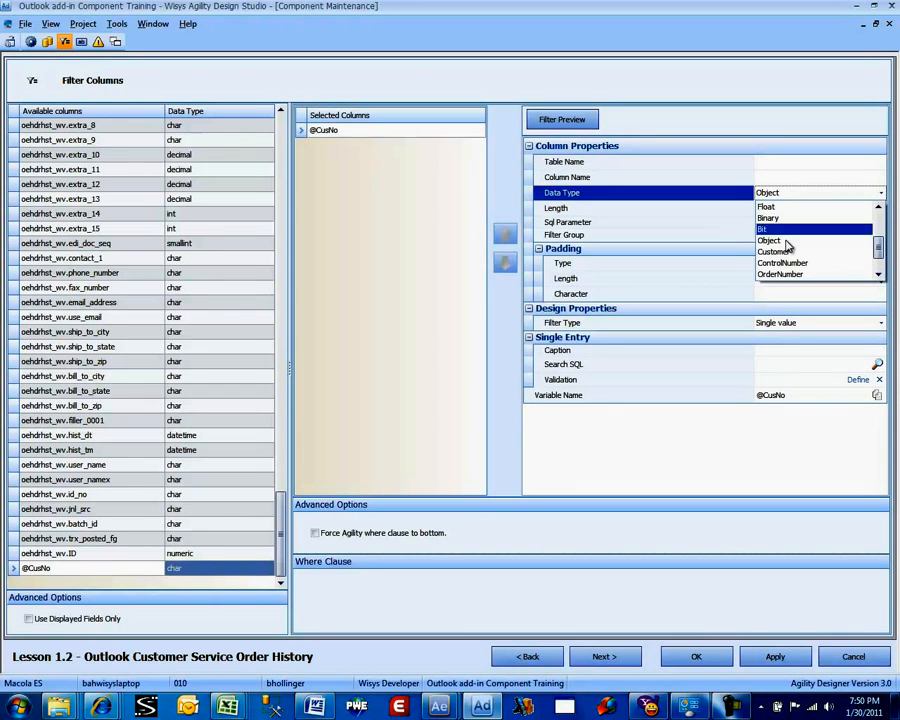
pyautogui.click(790, 252)
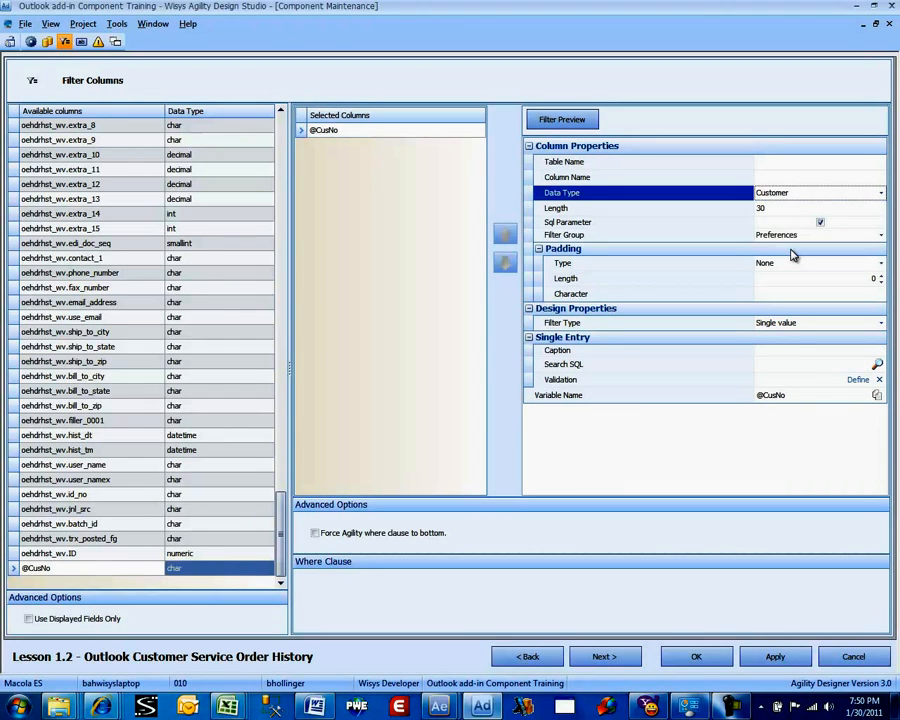
pyautogui.click(776, 350)
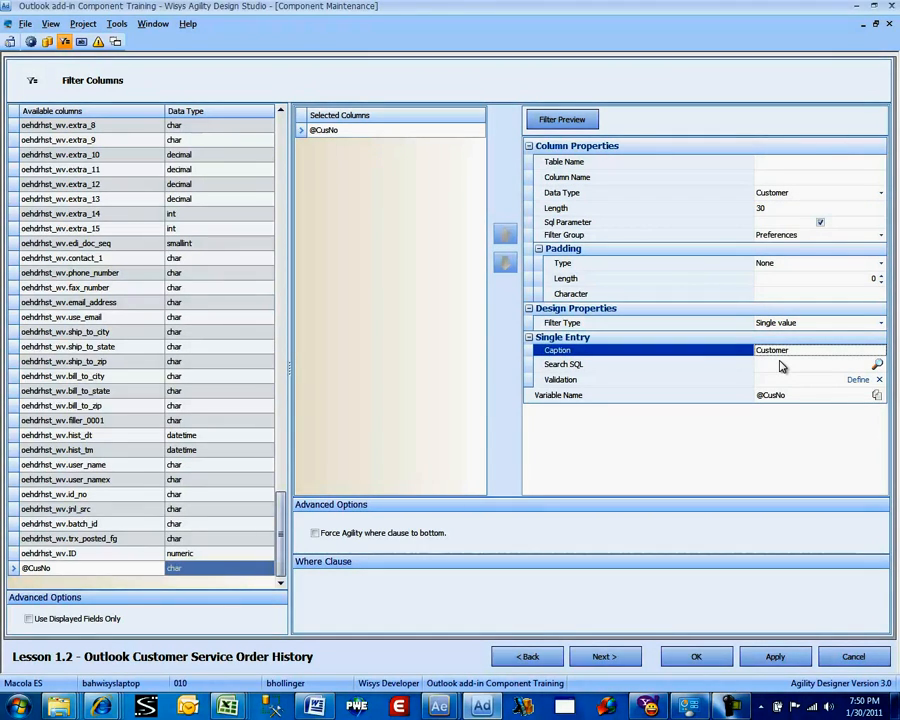
pyautogui.click(877, 365)
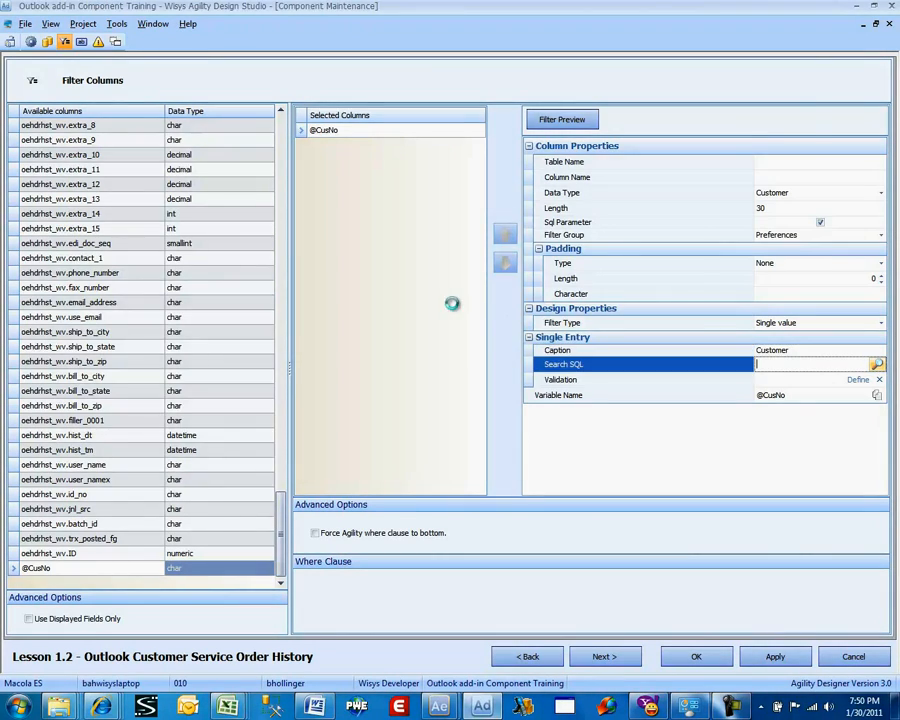
pyautogui.click(146, 126)
pyautogui.write('ar')
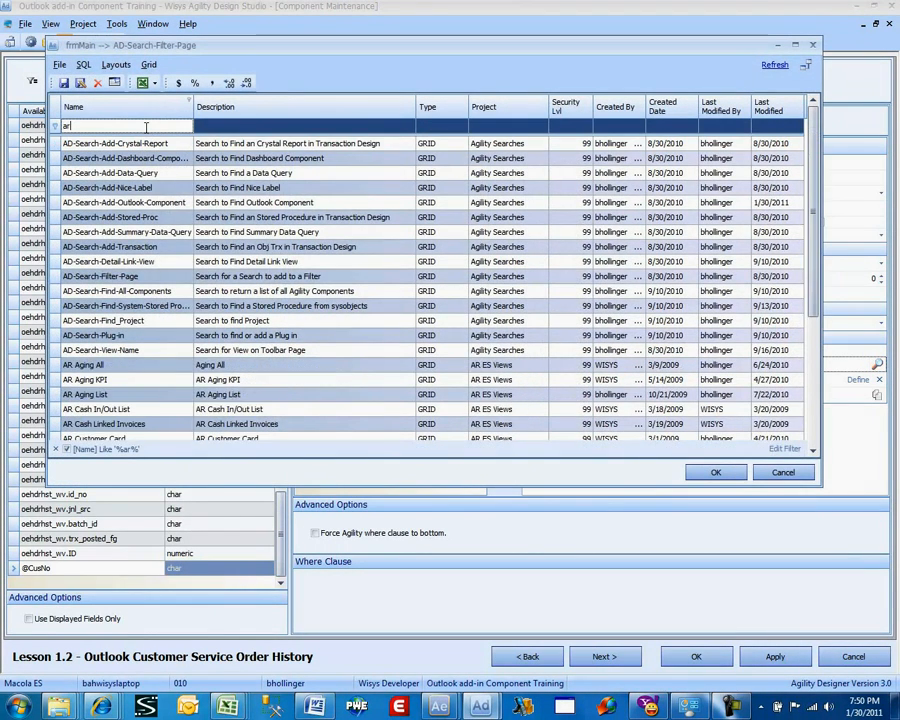
pyautogui.write('-')
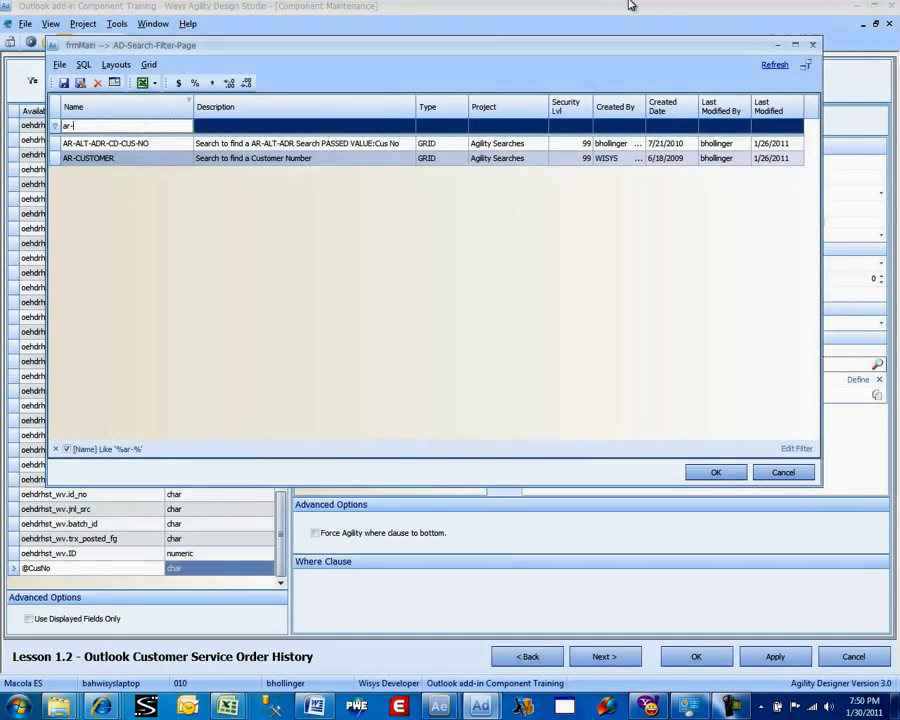
pyautogui.click(144, 164)
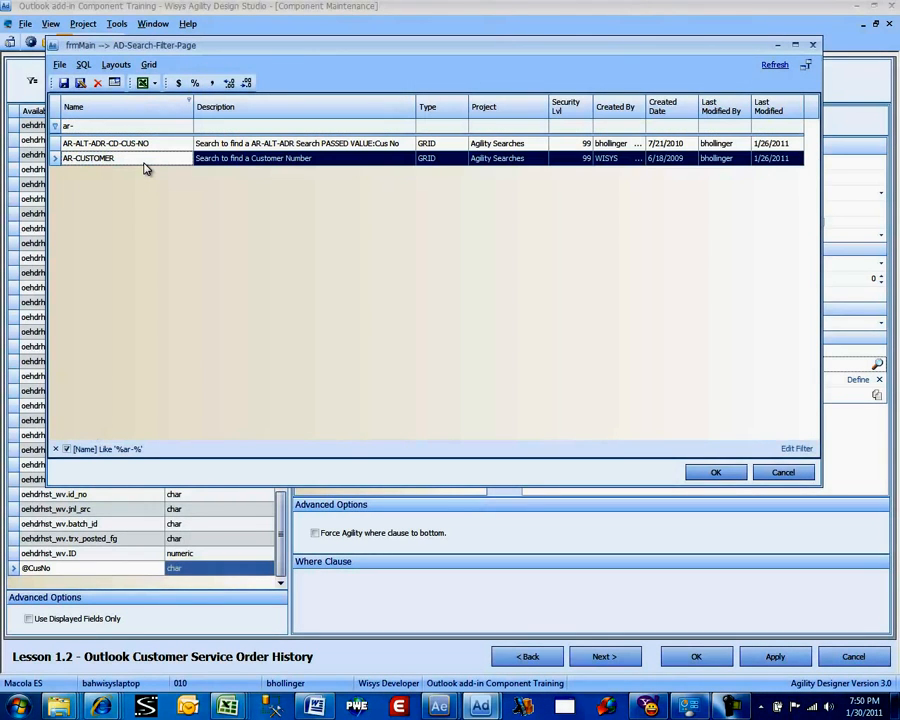
pyautogui.doubleClick(144, 164)
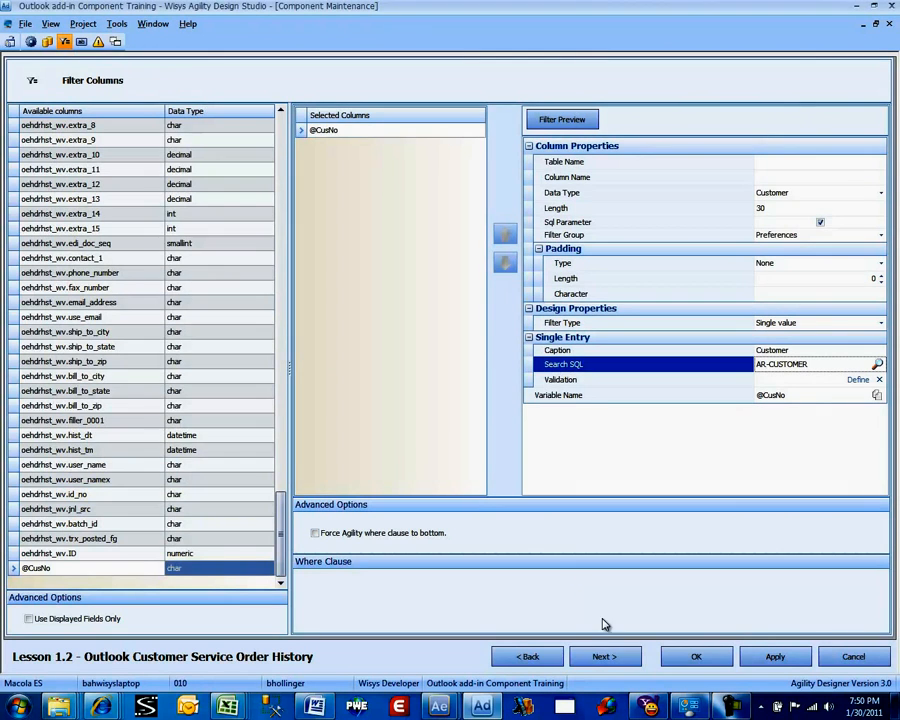
# Add a button to the grid and set its location to Toolbar (Top).
pyautogui.click(602, 656)
pyautogui.click(40, 122)
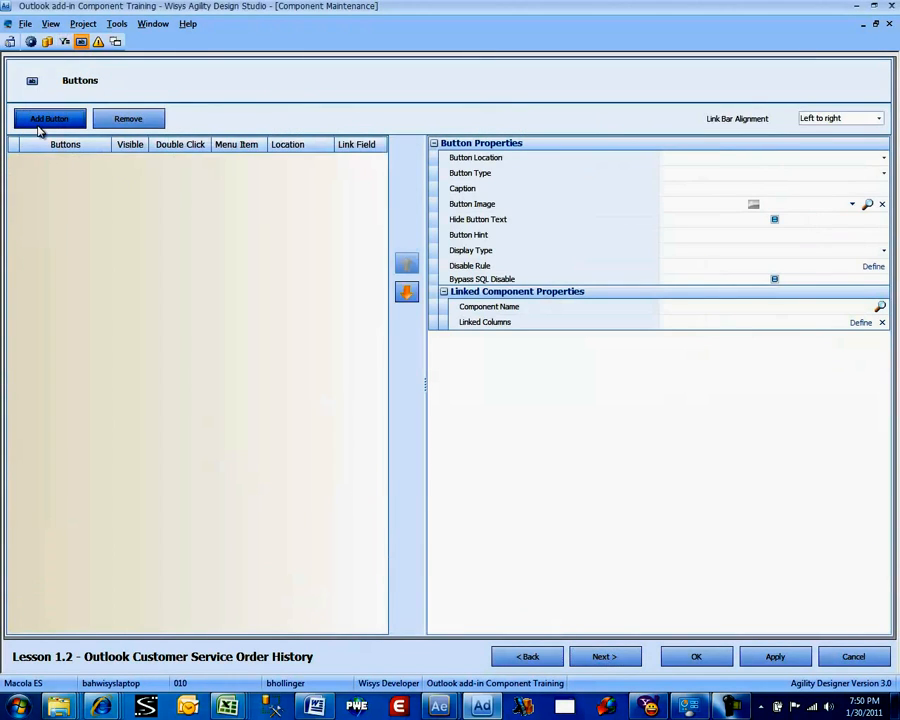
pyautogui.click(312, 172)
pyautogui.click(312, 175)
pyautogui.click(50, 163)
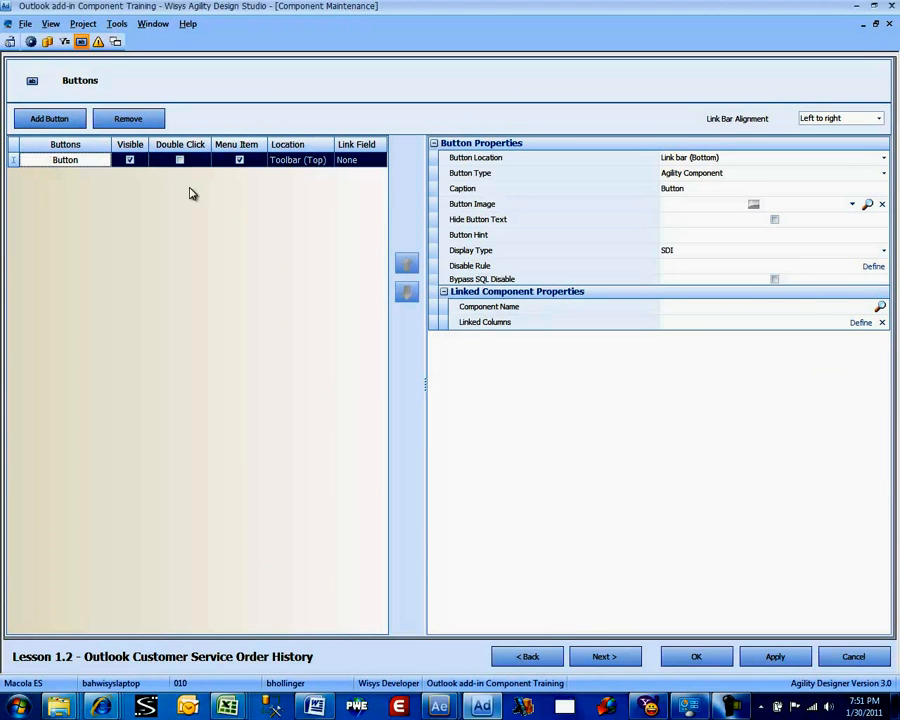
# Caption the new toolbar button "Invoice" and give it the Card icon.
pyautogui.click(705, 190)
pyautogui.doubleClick(703, 189)
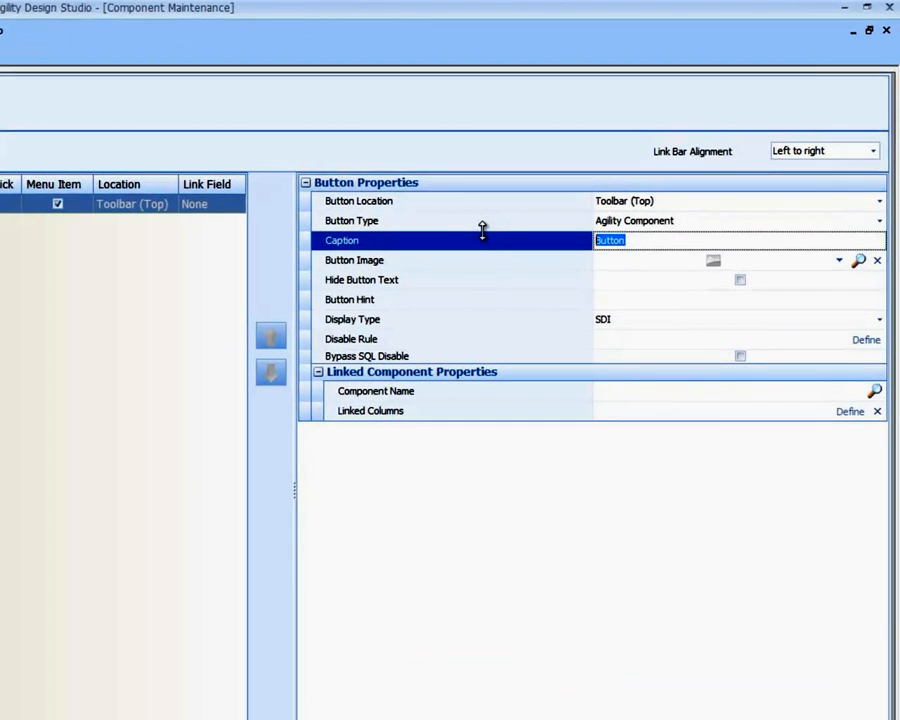
pyautogui.write('Invoic')
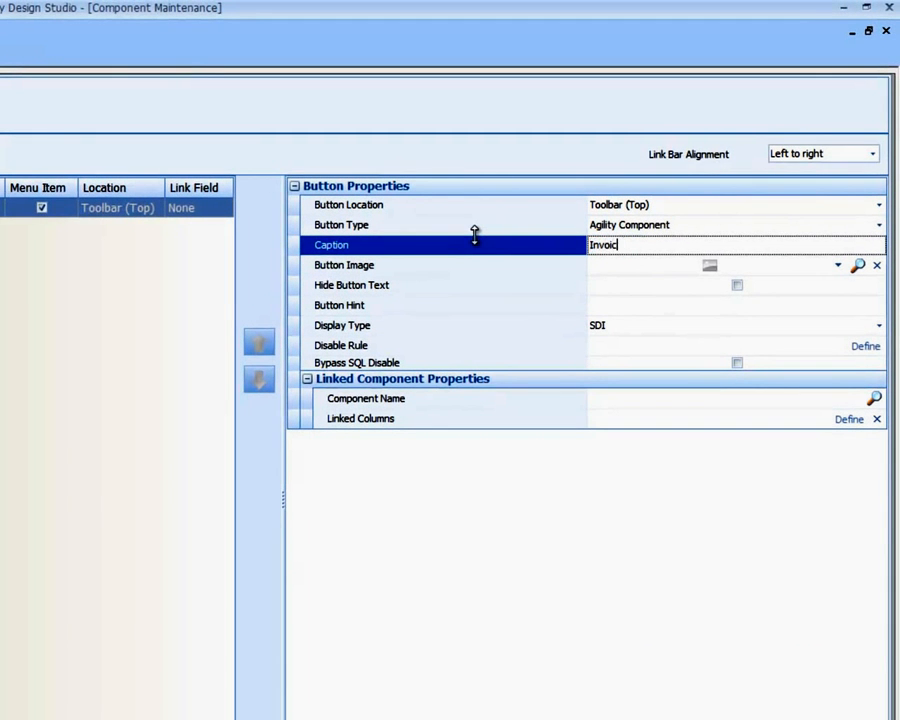
pyautogui.click(838, 266)
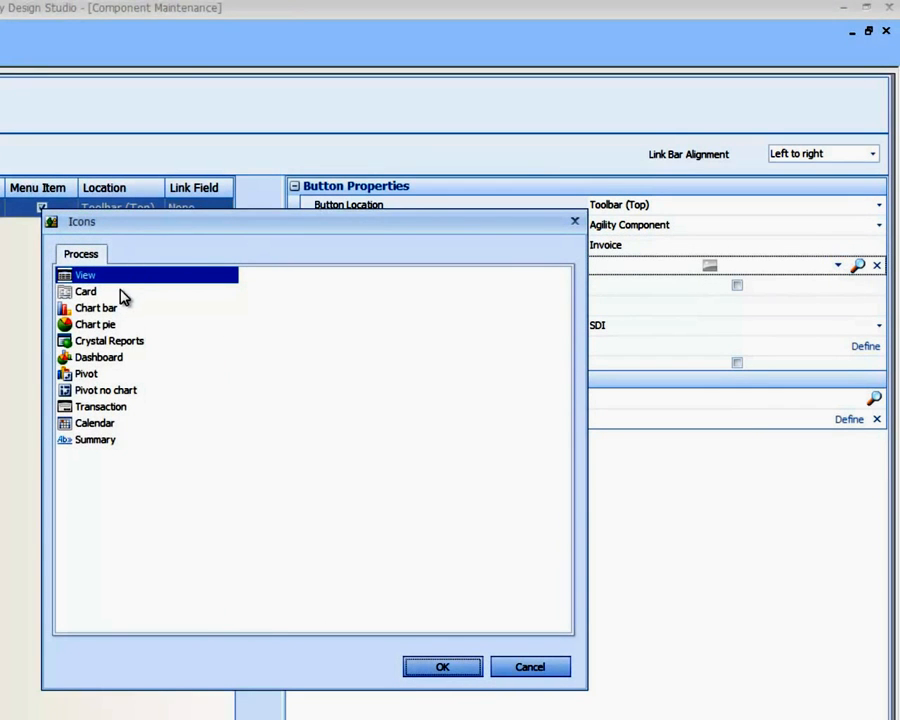
pyautogui.click(122, 293)
pyautogui.doubleClick(122, 293)
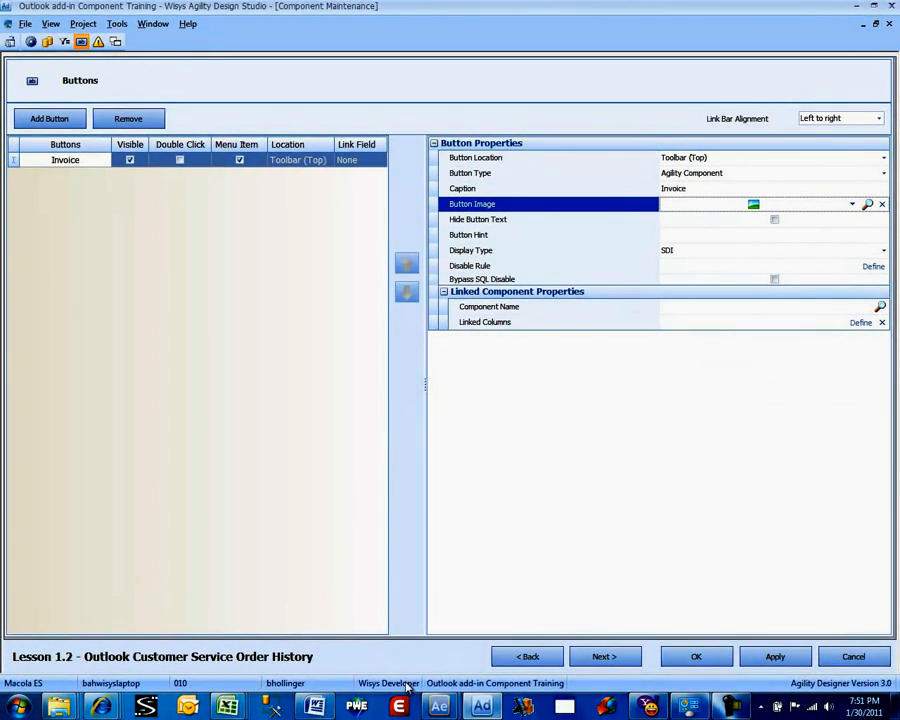
# Switch to Wisys Agility Explorer and close the AR Aging Graph by Cus_no window.
pyautogui.moveTo(439, 704)
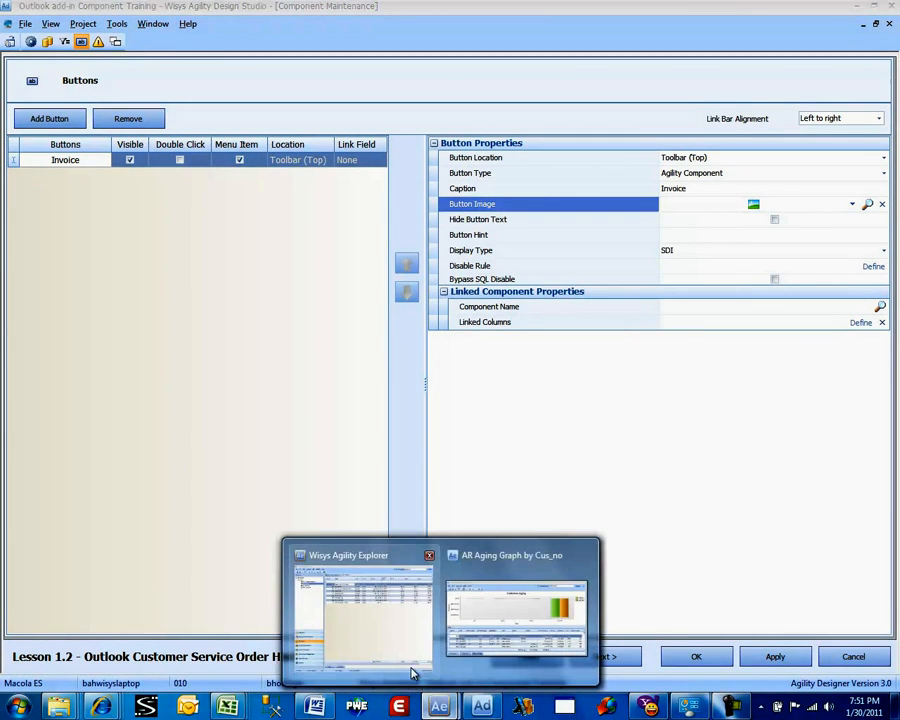
pyautogui.click(468, 652)
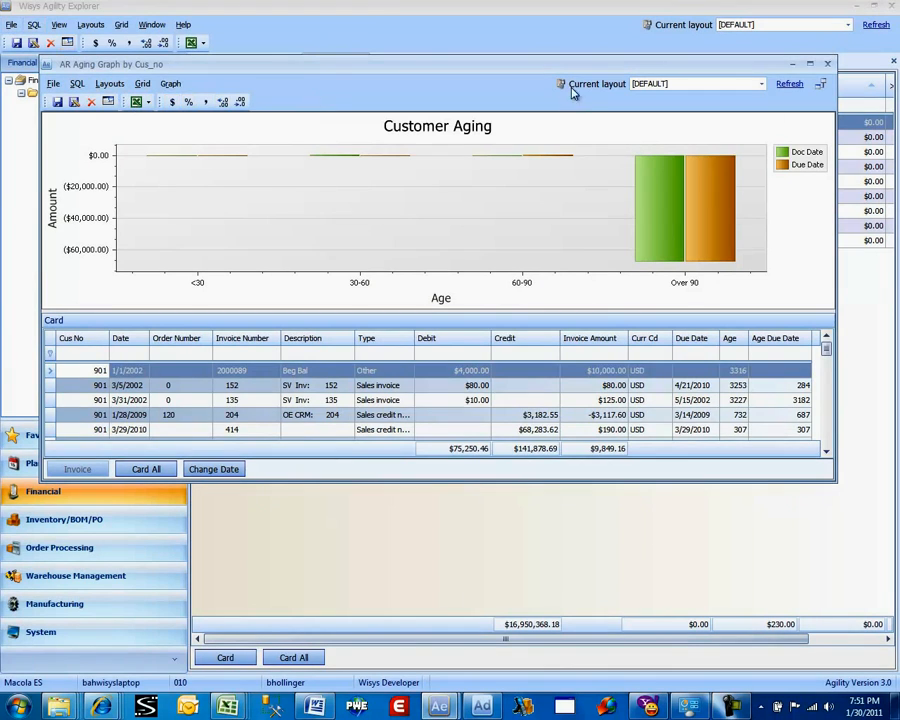
pyautogui.click(827, 65)
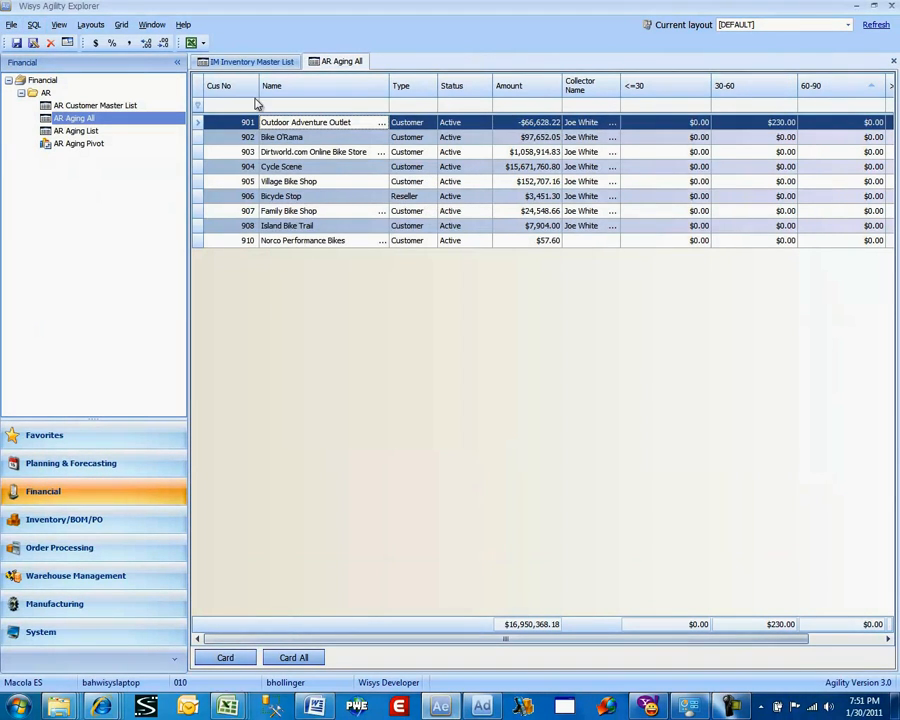
# Open the order history of item BIKEPP from the IM Inventory Master List and view the invoice detail of order 48.
pyautogui.click(249, 63)
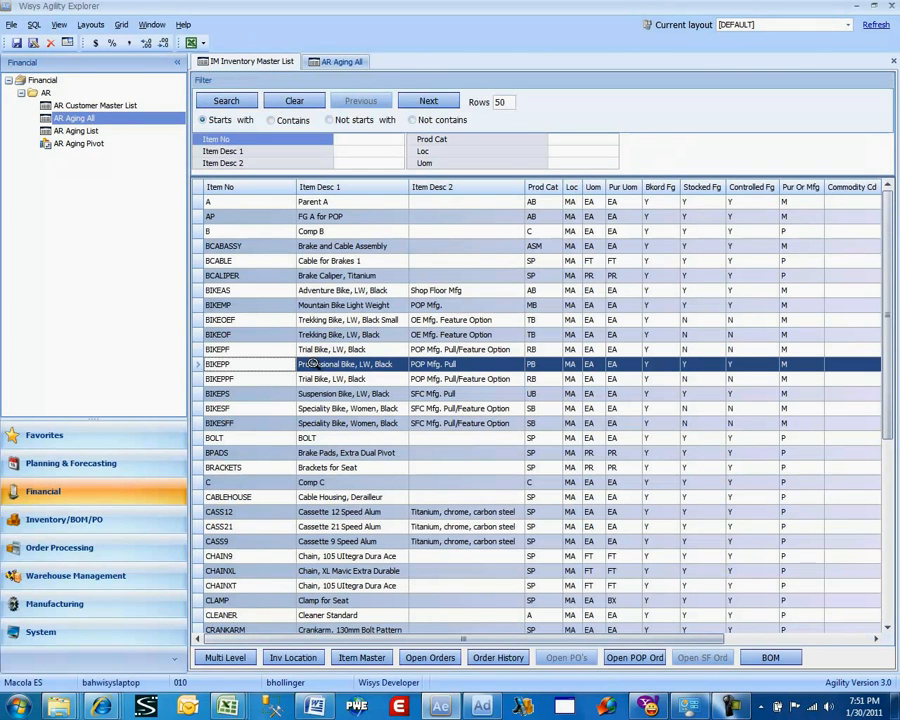
pyautogui.click(496, 657)
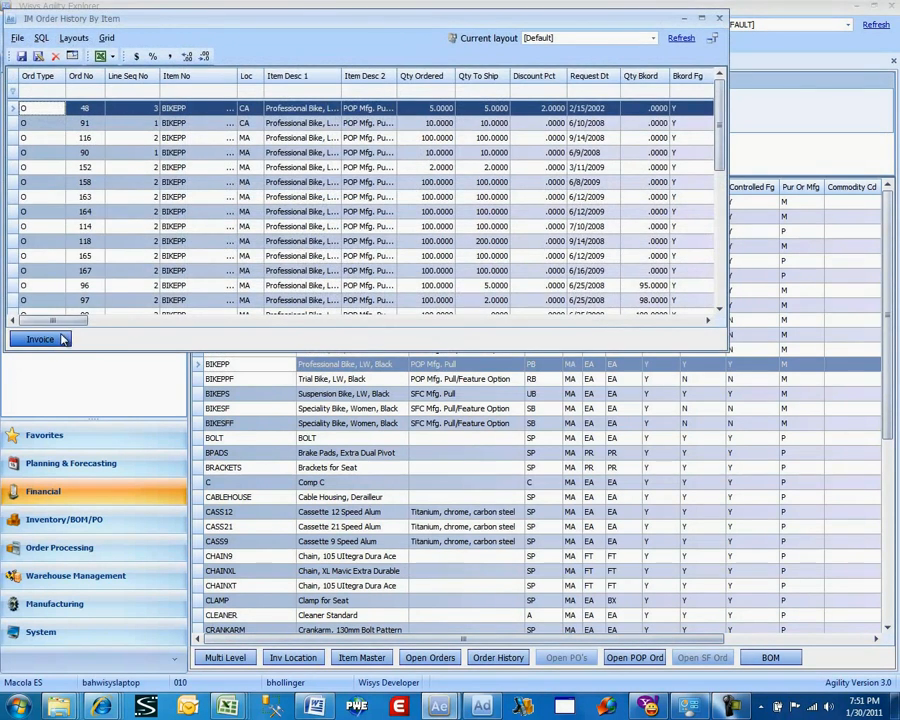
pyautogui.click(62, 338)
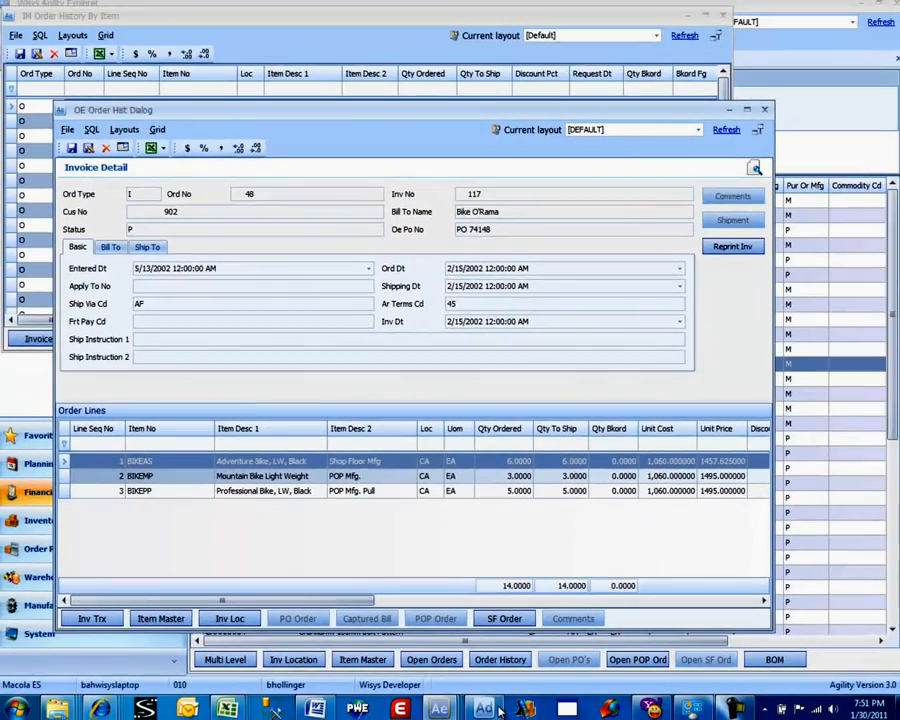
# Switch to Wisys Agility Design Studio and set the Invoice button's linked component to OE Order Hist Dialog.
pyautogui.moveTo(493, 708)
pyautogui.click(494, 650)
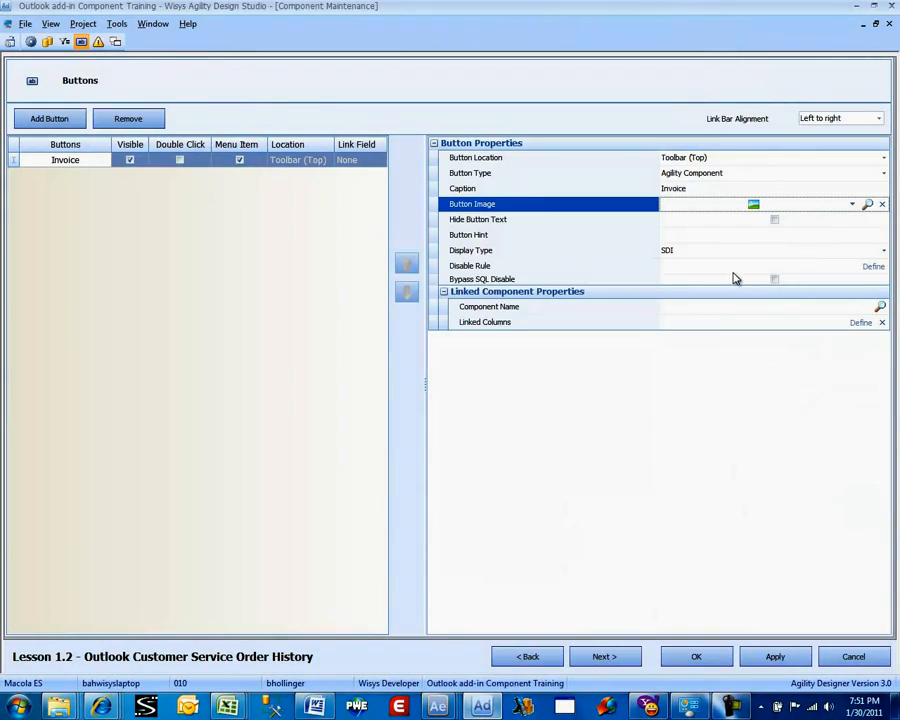
pyautogui.click(879, 306)
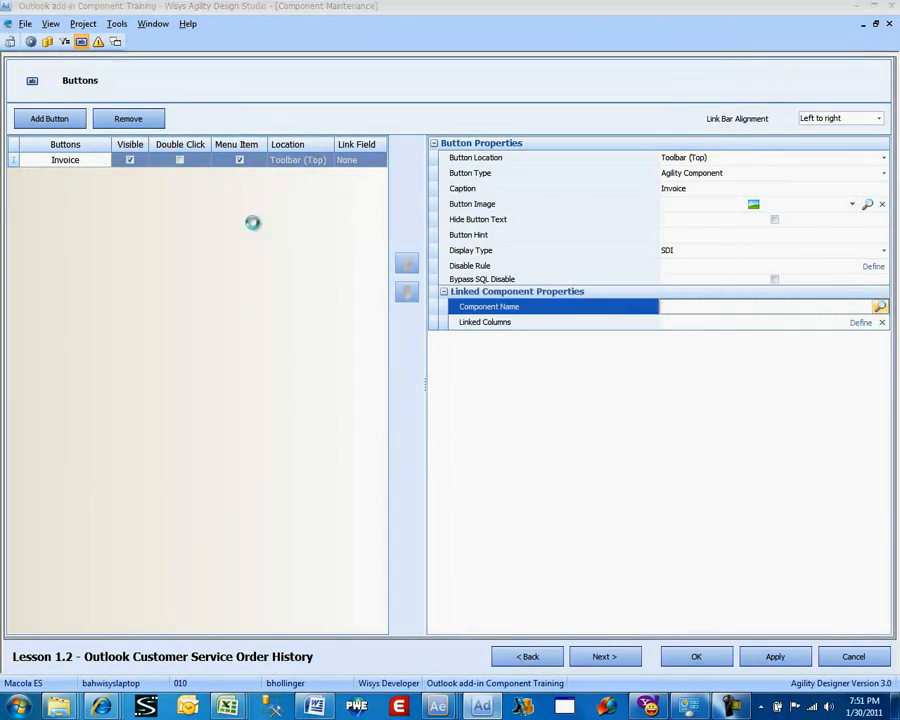
pyautogui.click(127, 127)
pyautogui.write('o')
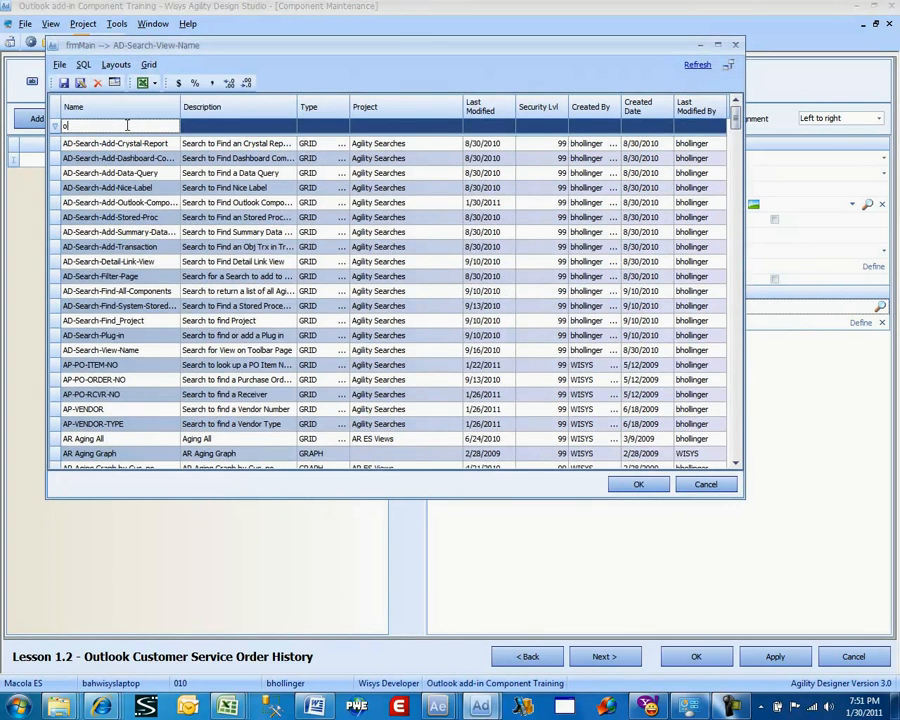
pyautogui.write('e ord')
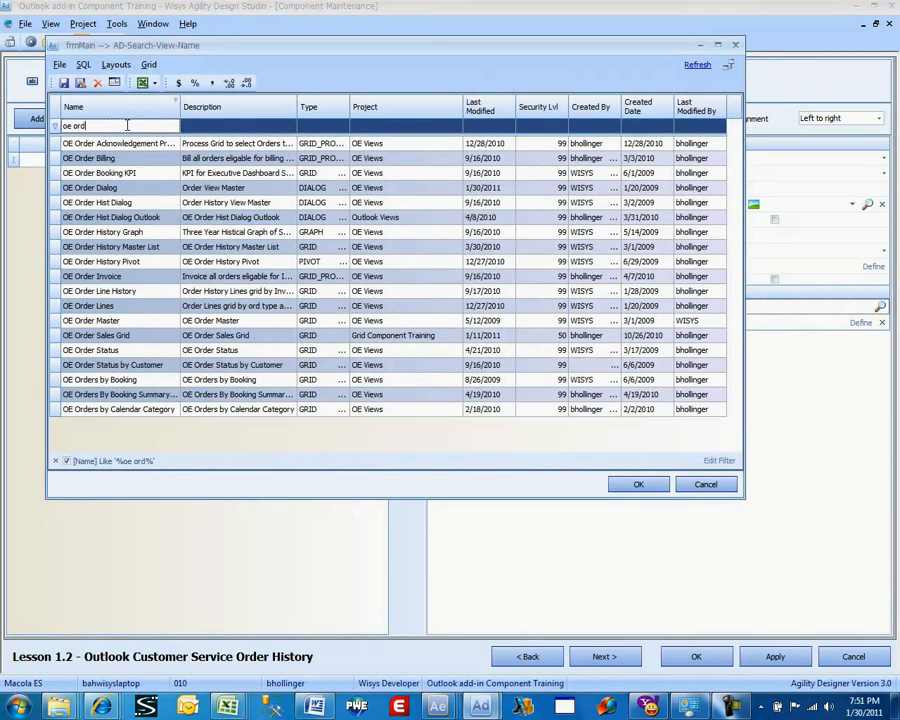
pyautogui.write('er his')
pyautogui.press('Down')
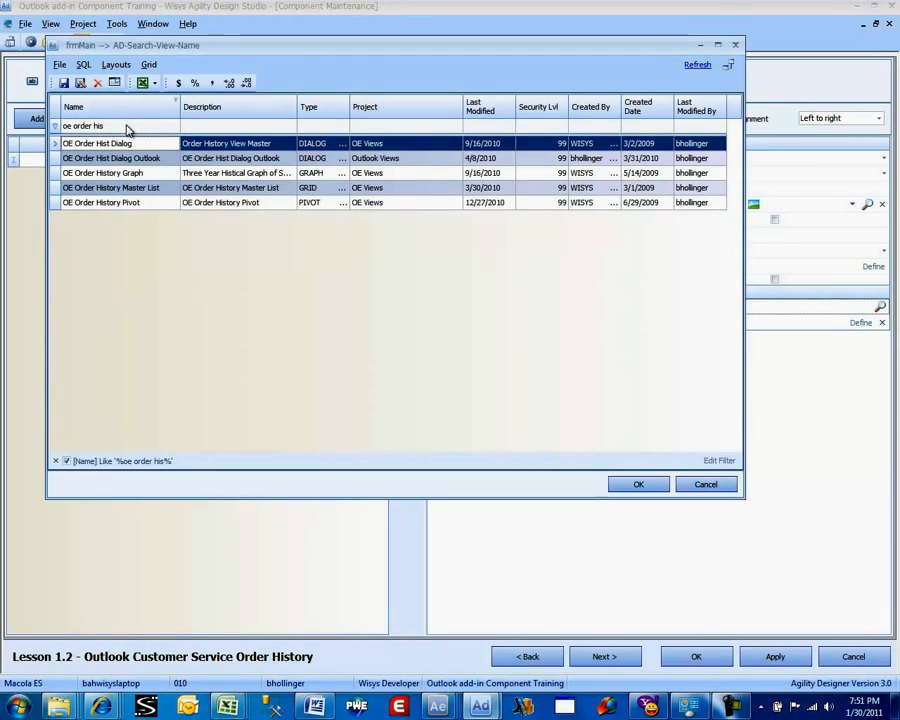
pyautogui.press('Return')
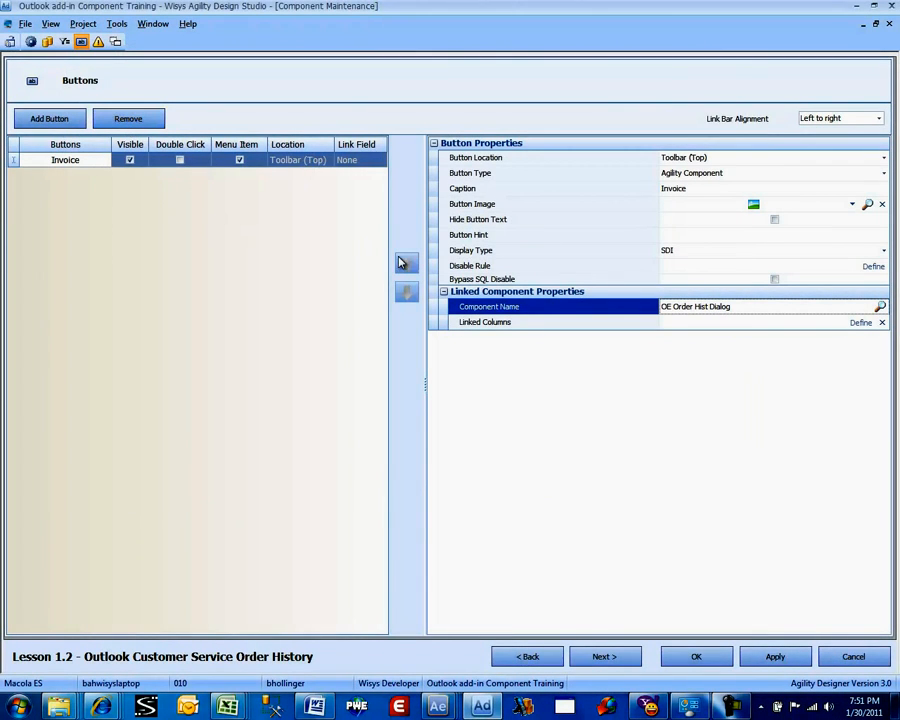
# Define the Invoice button's linked columns, mapping target oehdrhst_wv.inv_no to source column inv_no, and save the mapping.
pyautogui.click(861, 322)
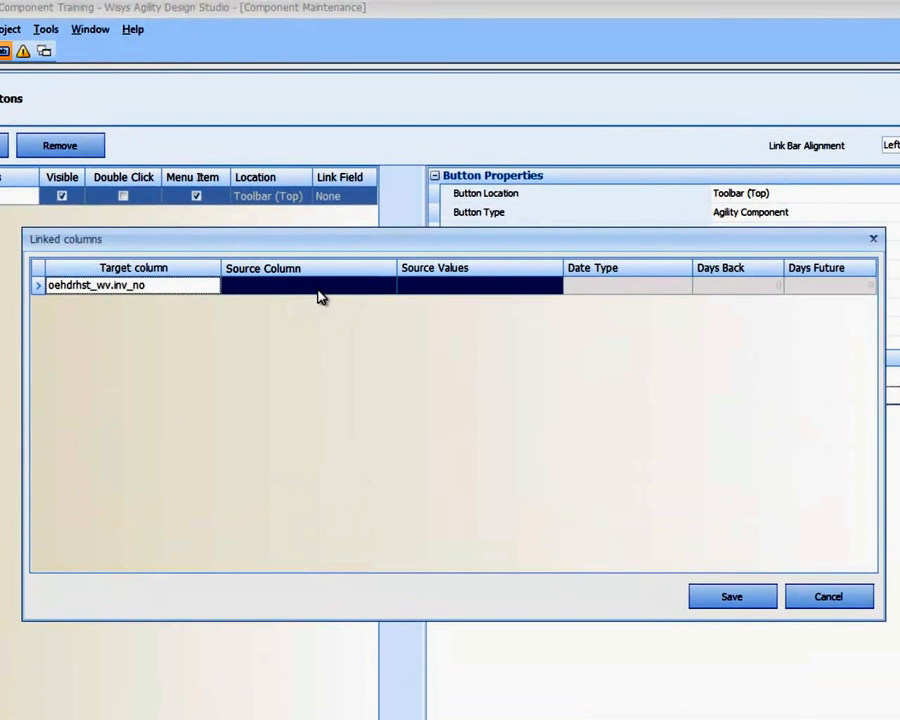
pyautogui.click(320, 288)
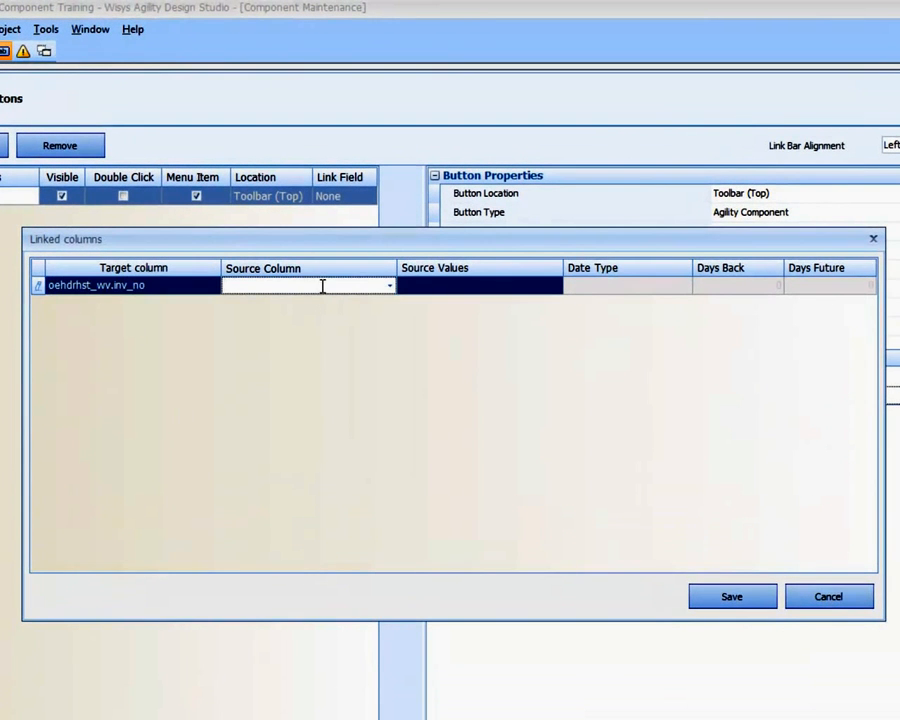
pyautogui.write('inv_no')
pyautogui.click(712, 600)
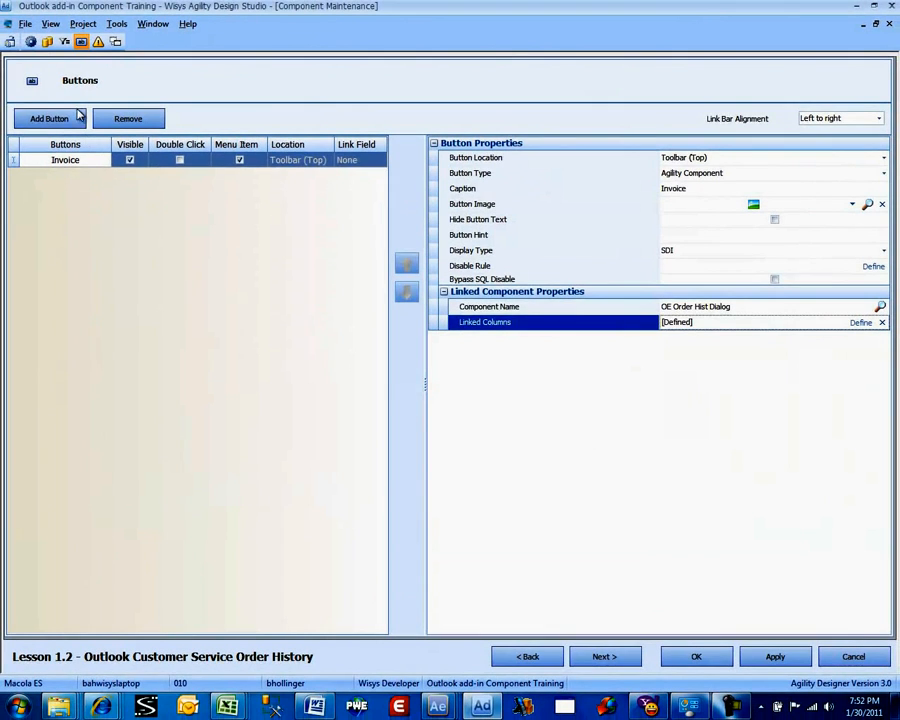
# Add a second button captioned "Customer" and use photo_portrait.png as its image.
pyautogui.click(46, 121)
pyautogui.click(679, 189)
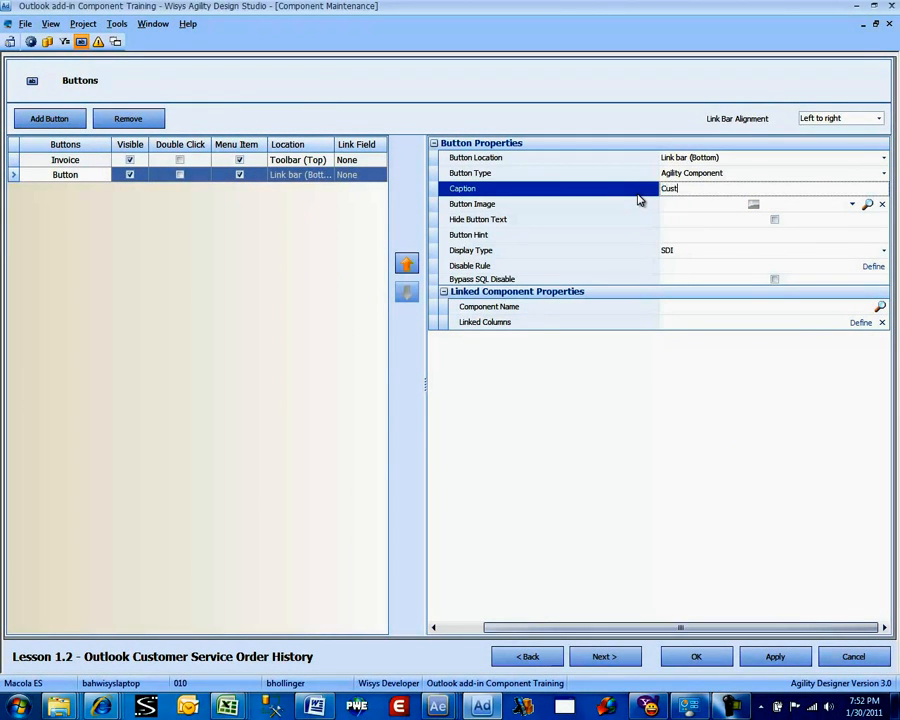
pyautogui.click(867, 204)
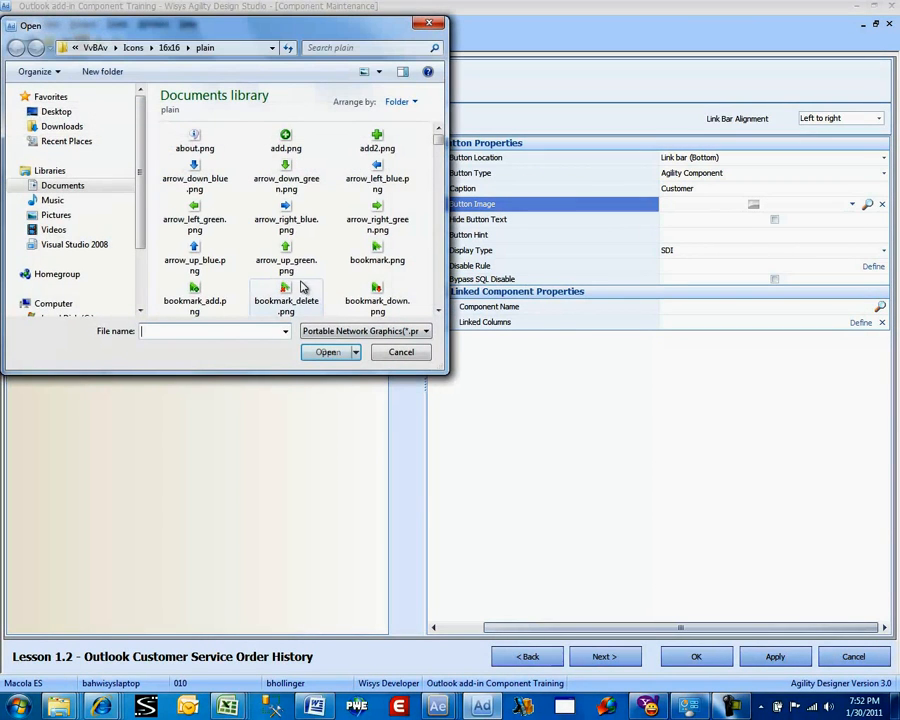
pyautogui.click(303, 288)
pyautogui.press('p')
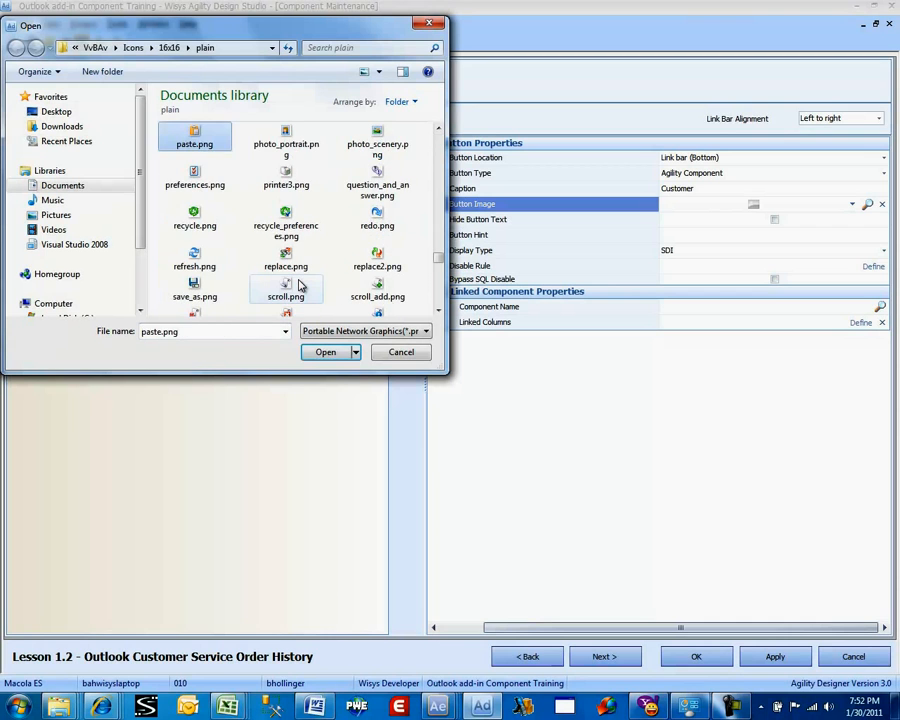
pyautogui.press('Down')
pyautogui.press('Right')
pyautogui.press('Up')
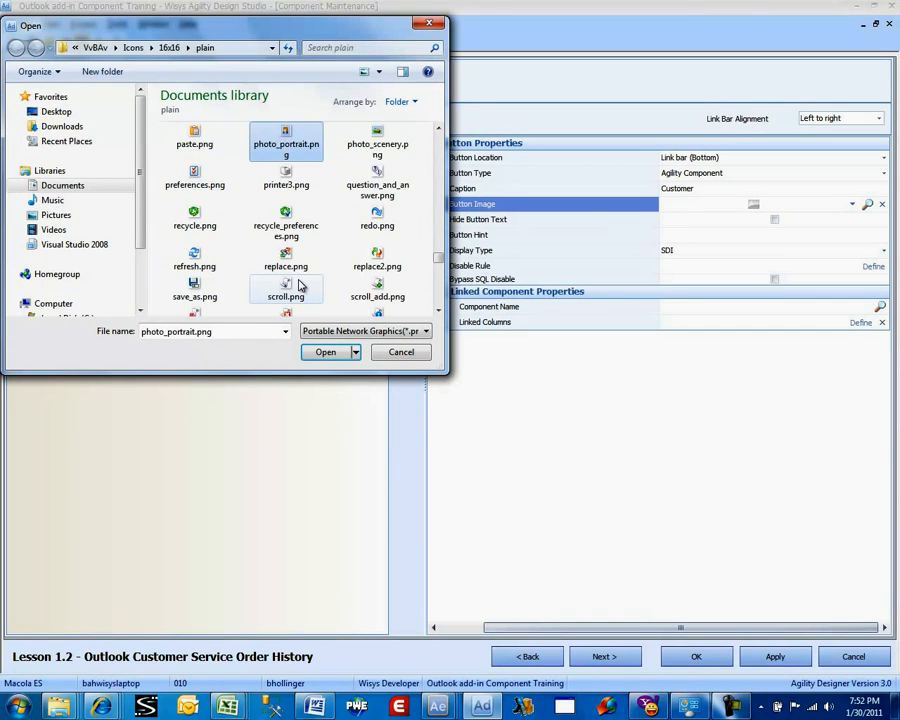
pyautogui.press('Return')
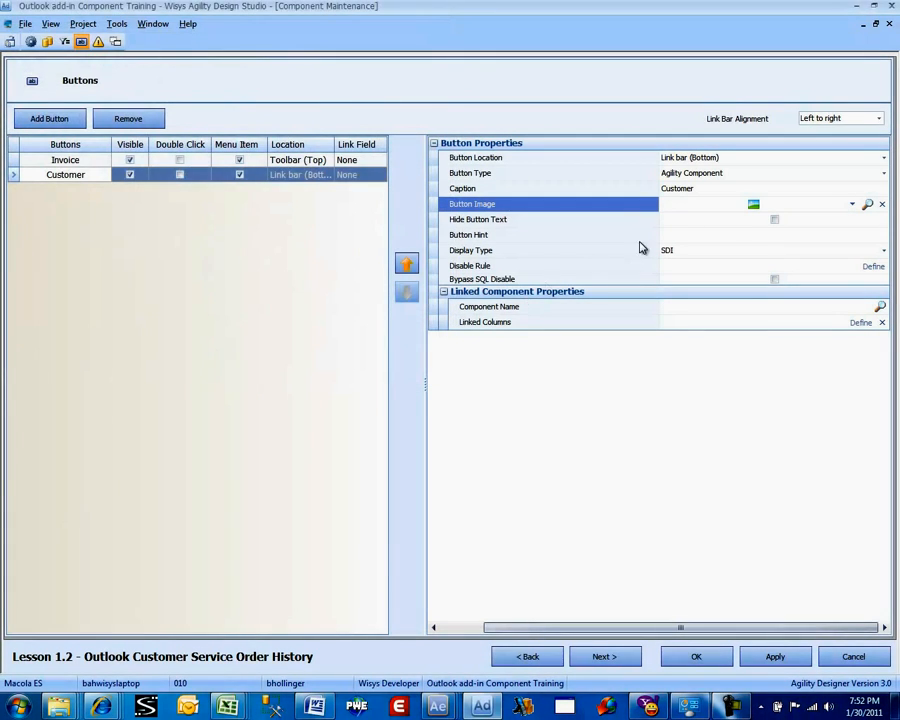
pyautogui.click(756, 206)
pyautogui.click(756, 208)
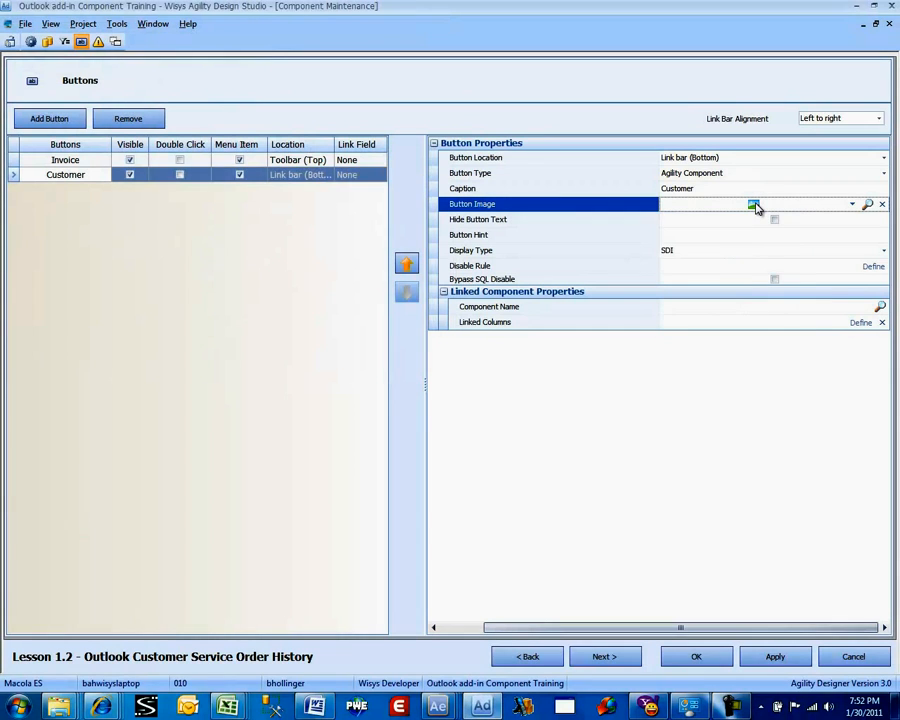
# Set the Customer button's linked component to AR Aging Graph by Cus_no.
pyautogui.click(879, 306)
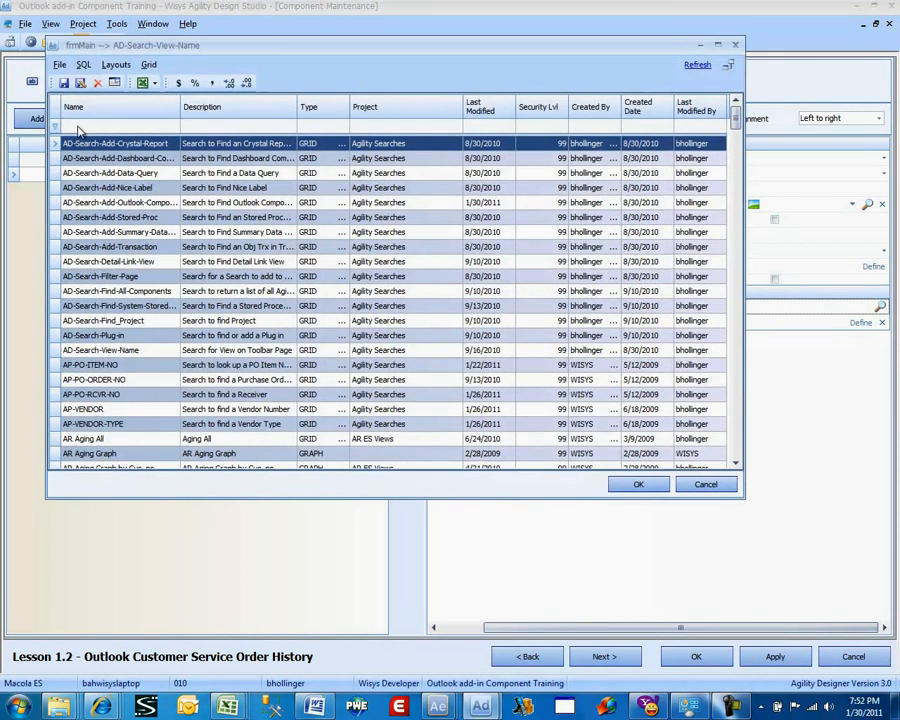
pyautogui.click(78, 126)
pyautogui.write('ar ag')
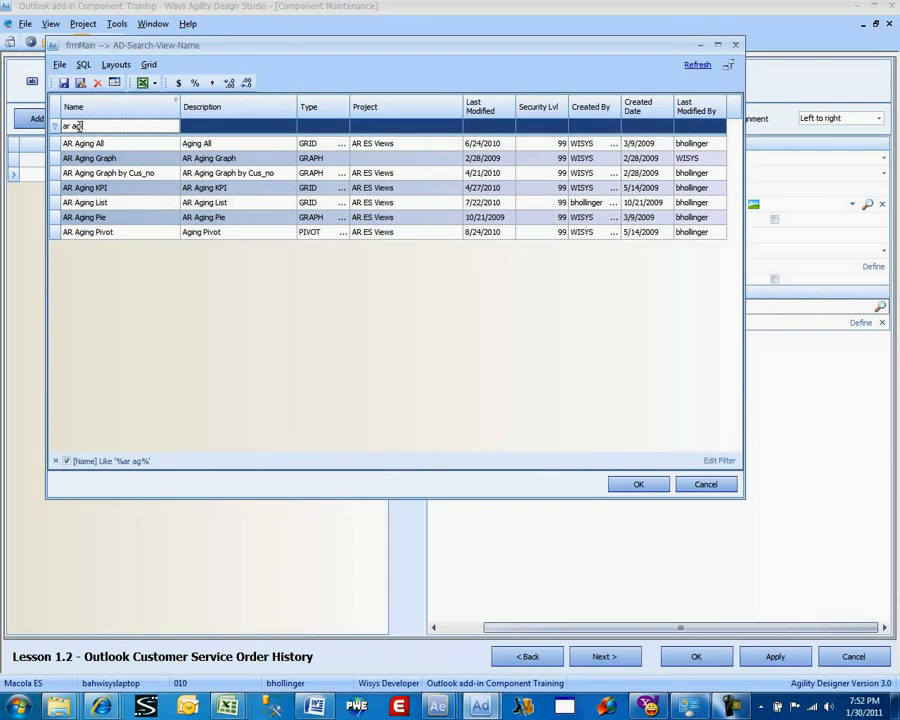
pyautogui.press('Down')
pyautogui.press('Down')
pyautogui.press('Down')
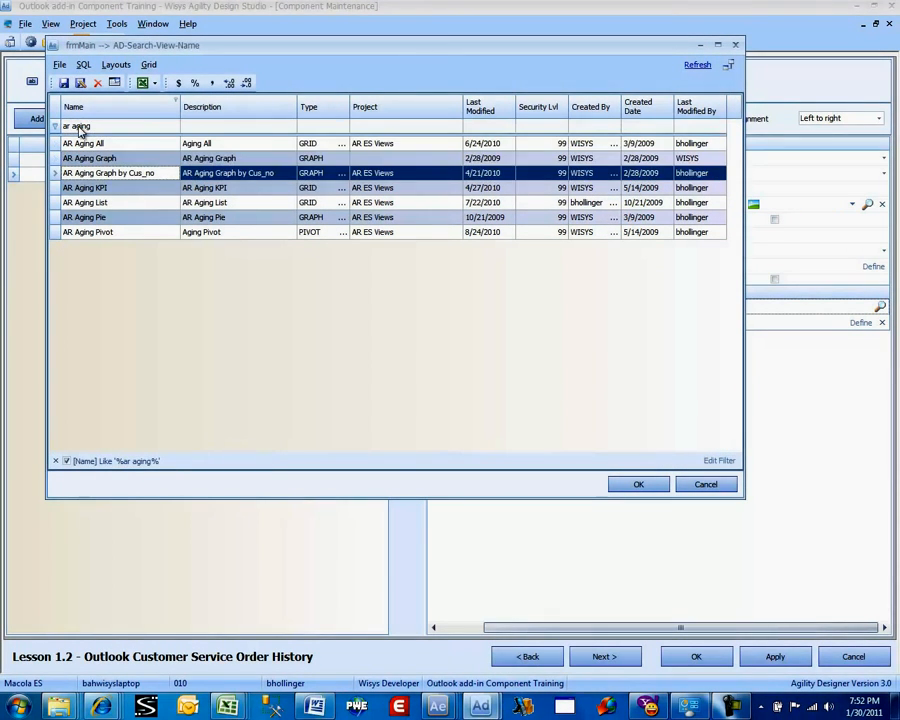
pyautogui.press('Return')
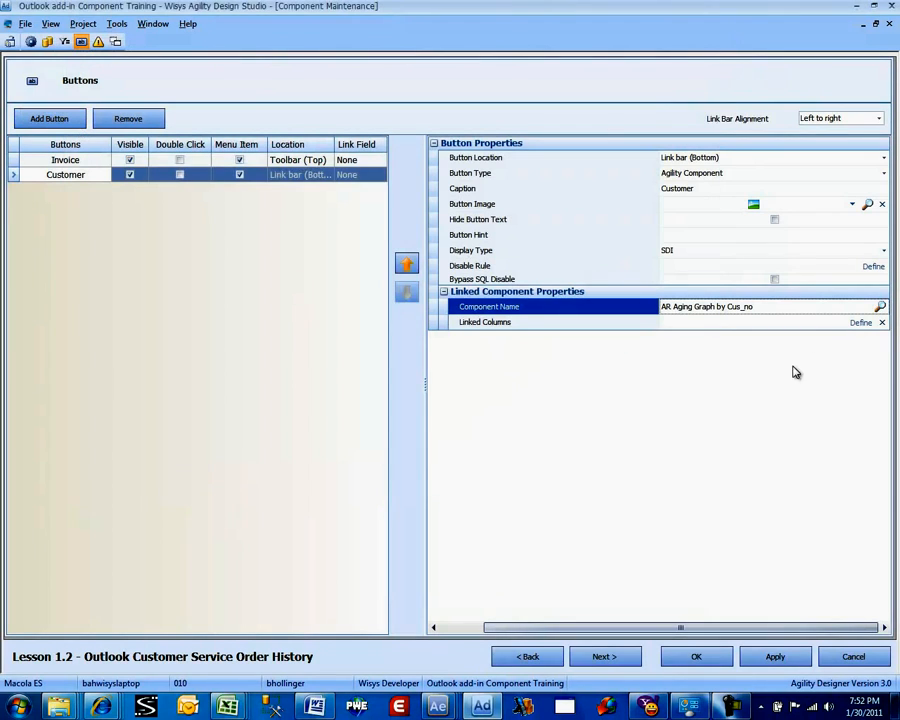
pyautogui.click(853, 325)
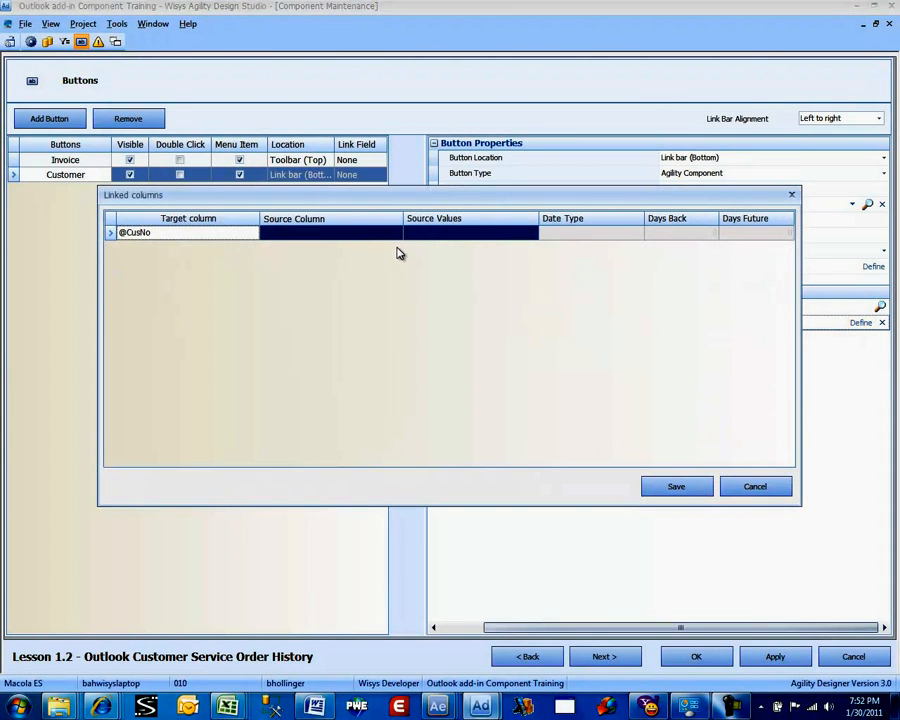
pyautogui.click(398, 233)
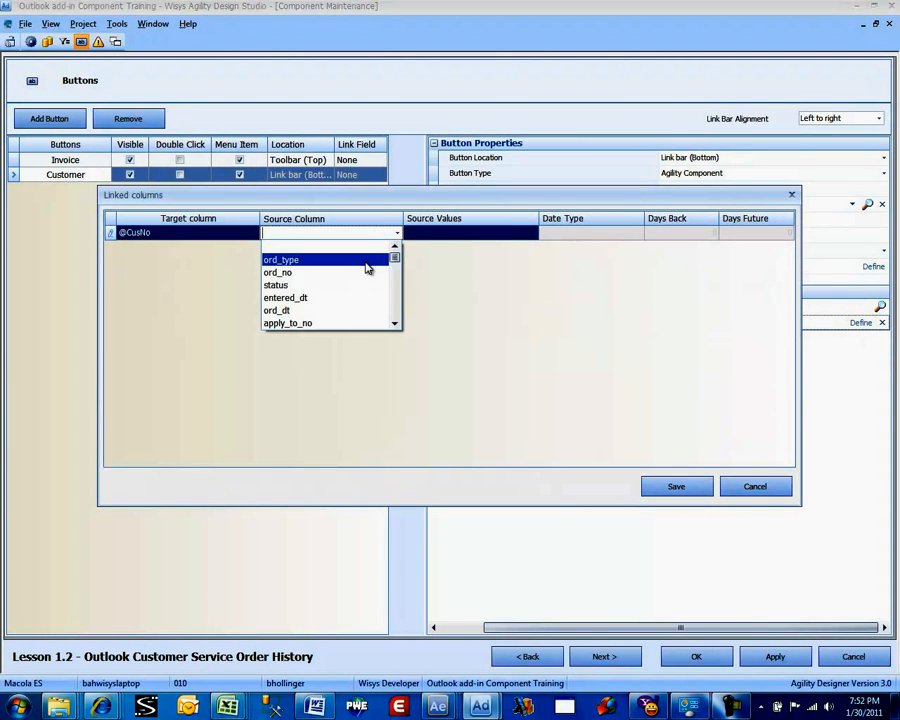
pyautogui.scroll(-1, 366, 292)
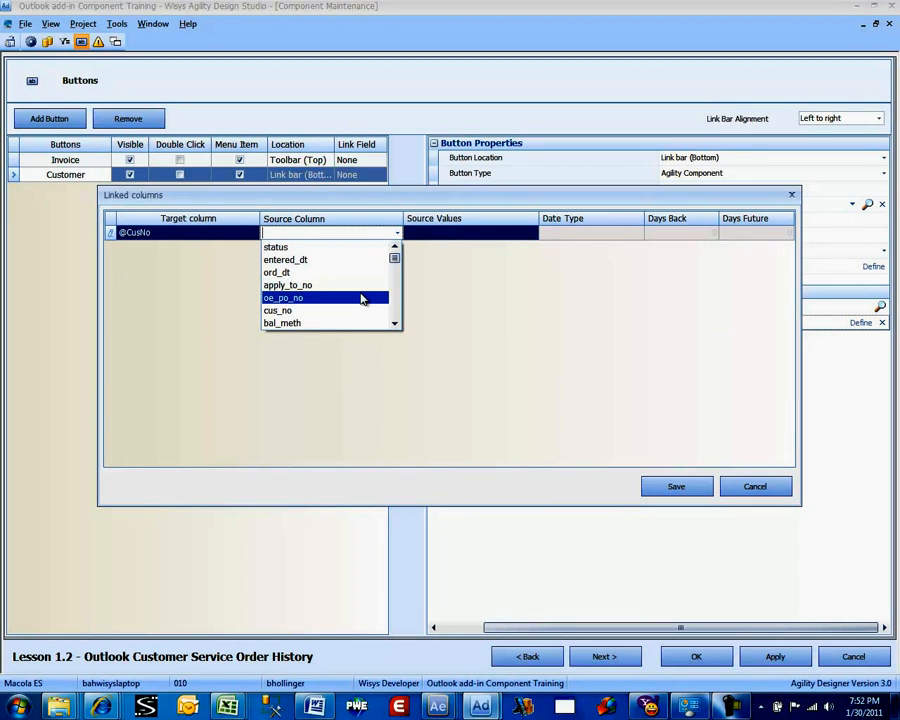
pyautogui.click(358, 310)
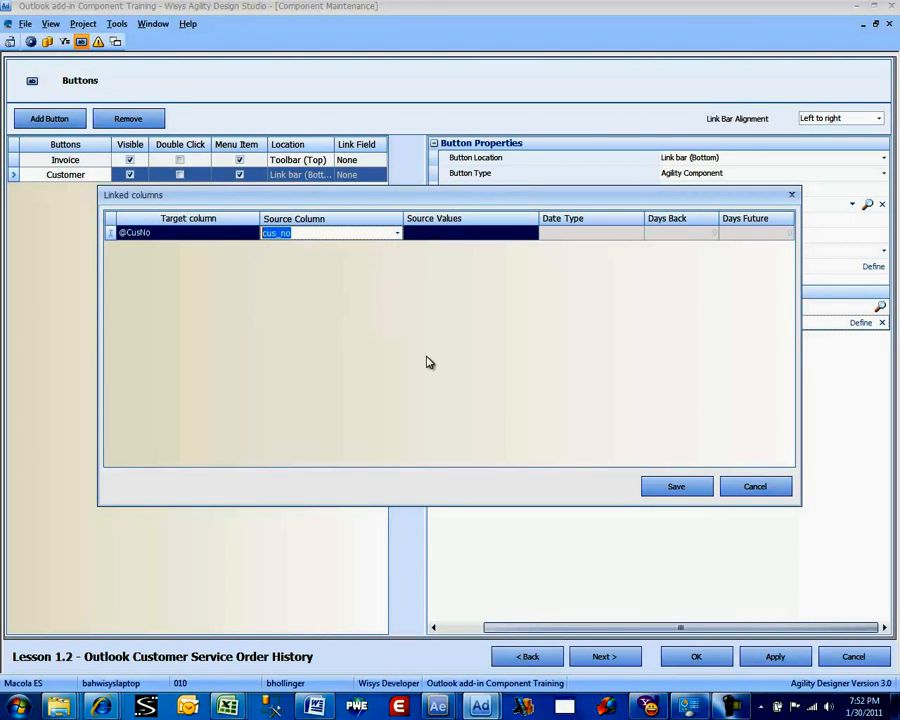
pyautogui.click(676, 487)
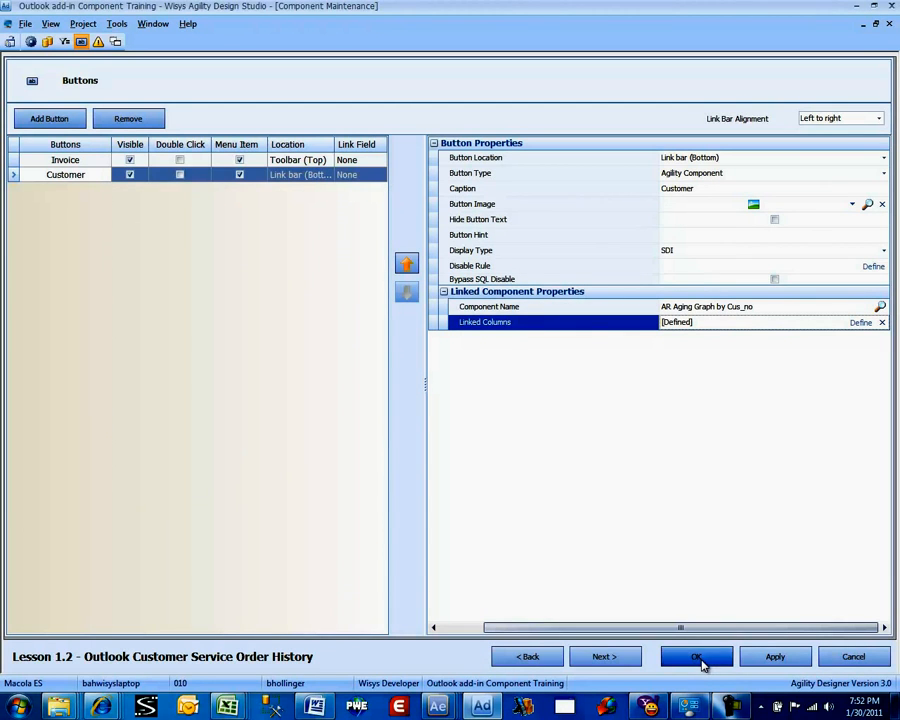
# Change the Customer button's location to Toolbar (Top) and save the Lesson 1.2 component.
pyautogui.click(314, 176)
pyautogui.click(292, 187)
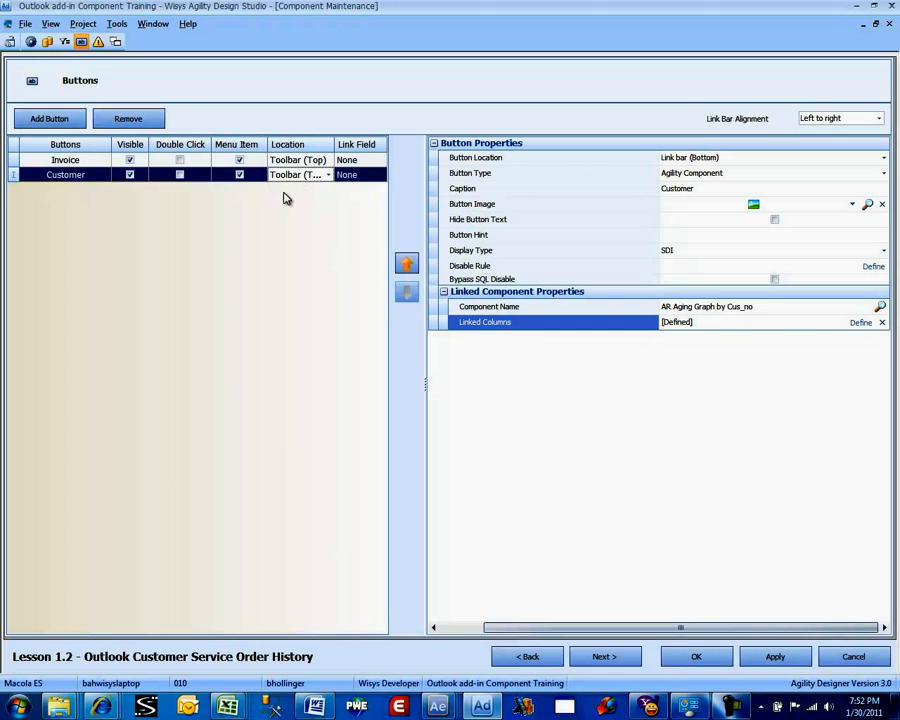
pyautogui.click(85, 166)
pyautogui.click(81, 178)
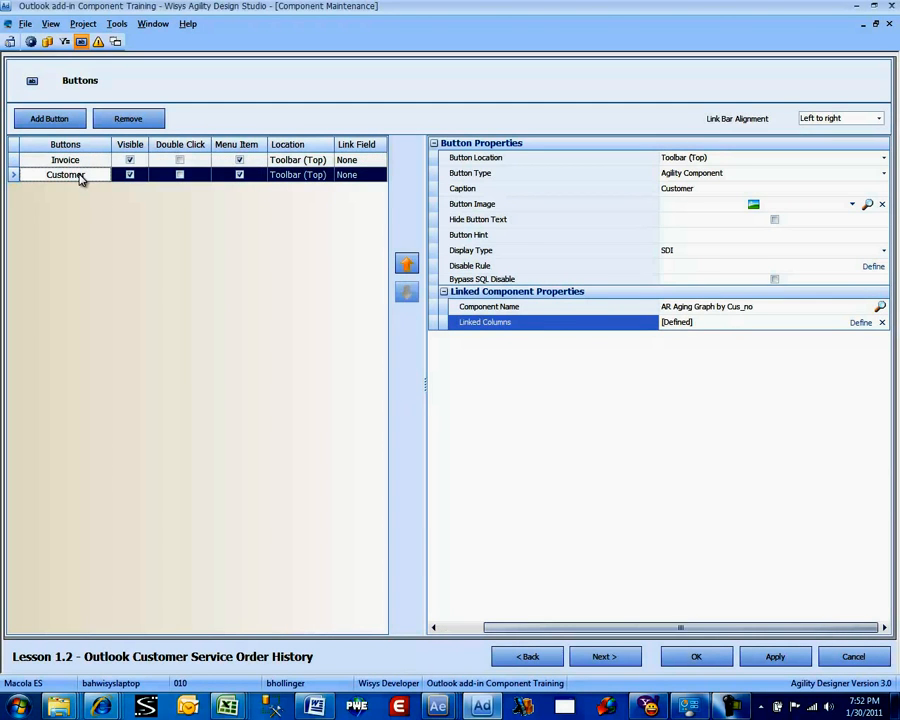
pyautogui.click(690, 655)
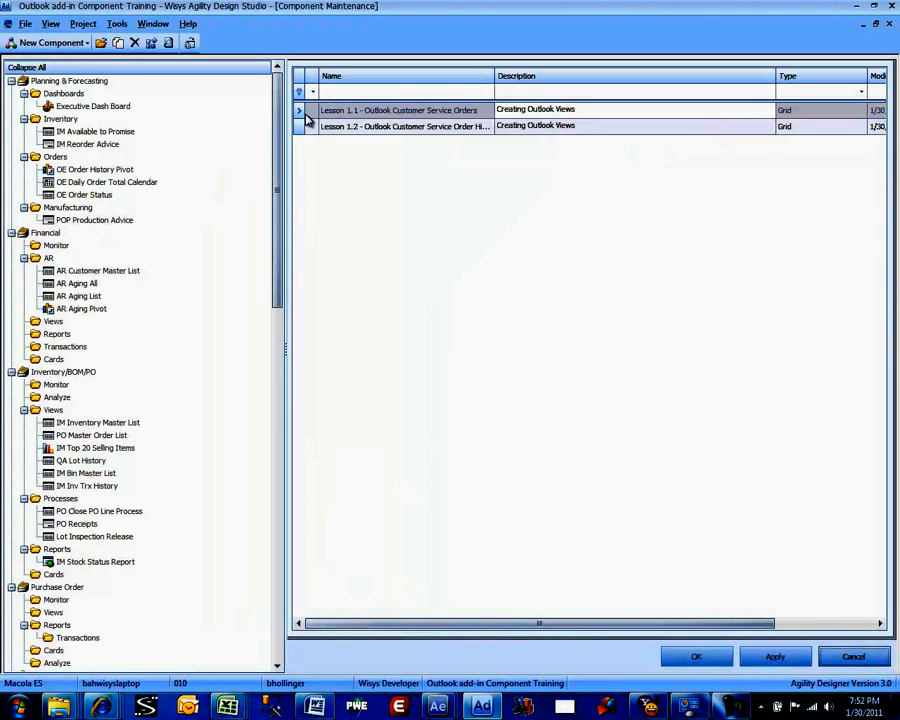
# Preview the Lesson 1.2 order history grid filtered to customer Outdoor Adventure Outlet and tidy its column captions and widths.
pyautogui.click(371, 126)
pyautogui.rightClick(371, 126)
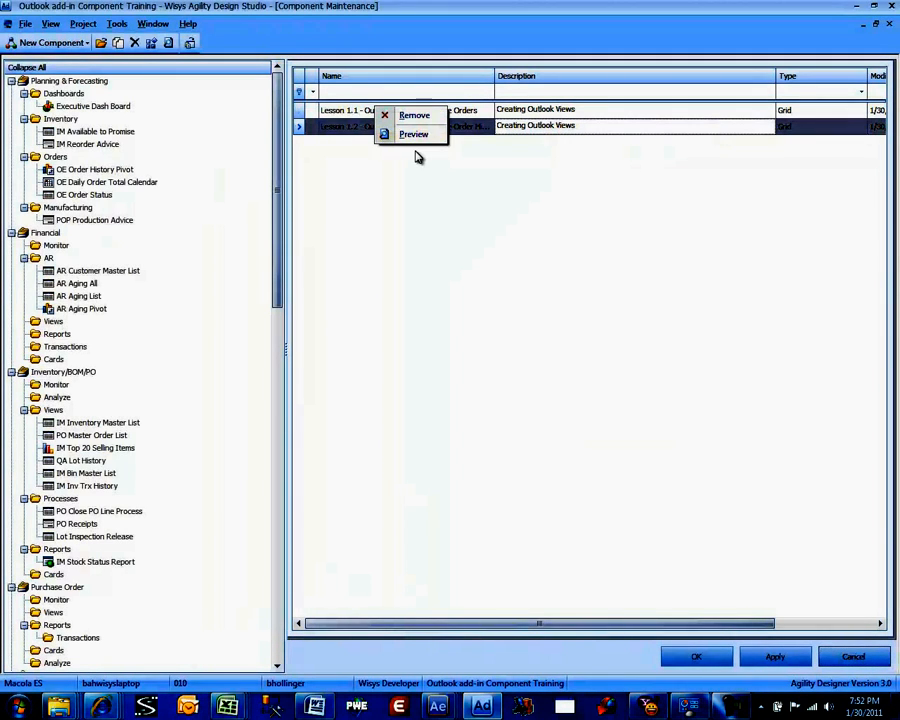
pyautogui.click(418, 137)
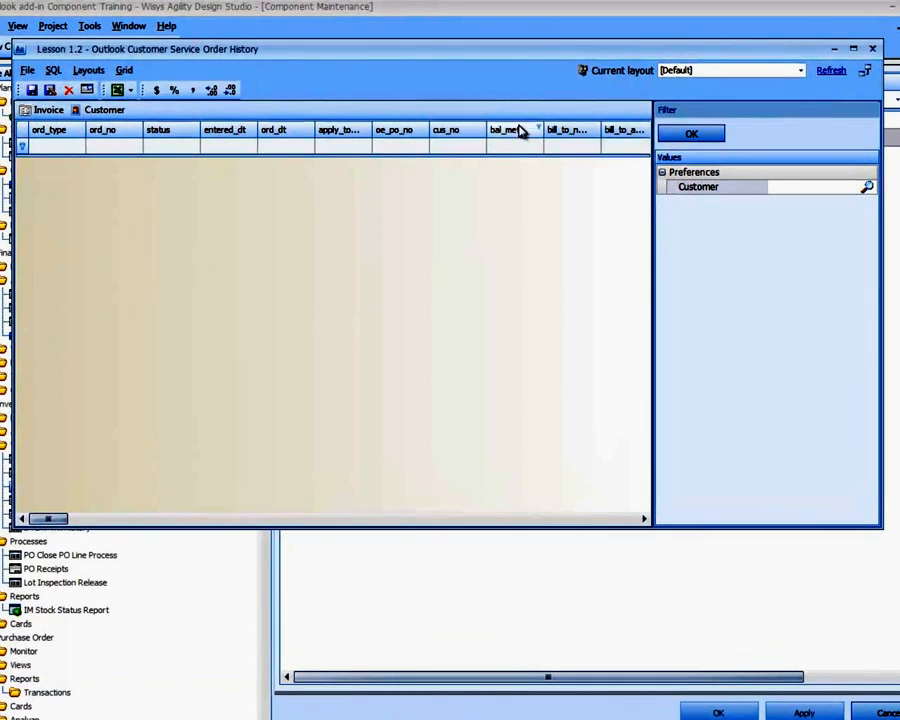
pyautogui.click(867, 188)
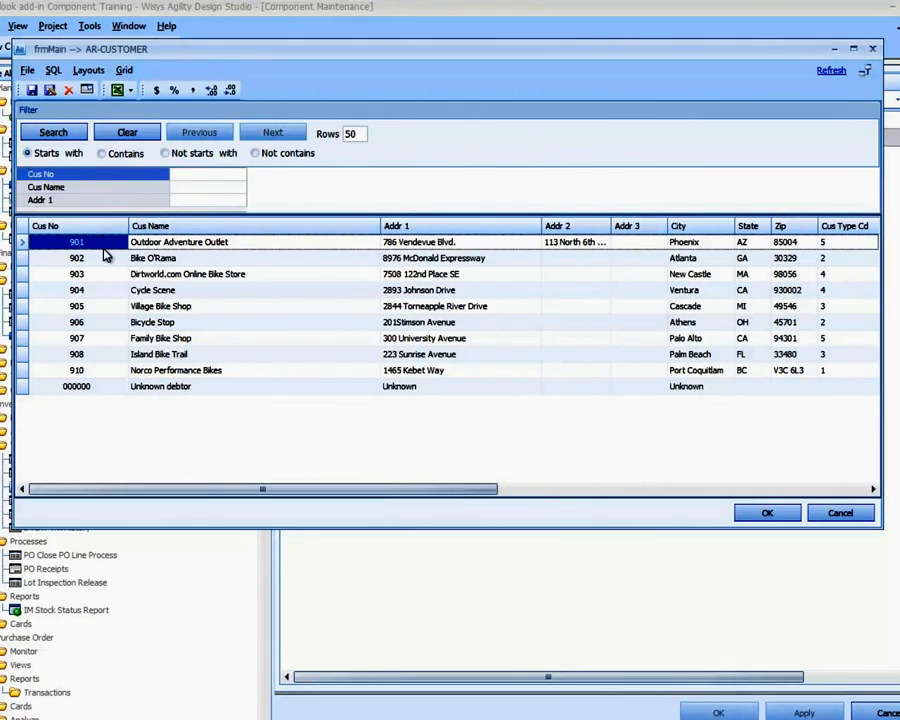
pyautogui.doubleClick(100, 243)
pyautogui.click(705, 136)
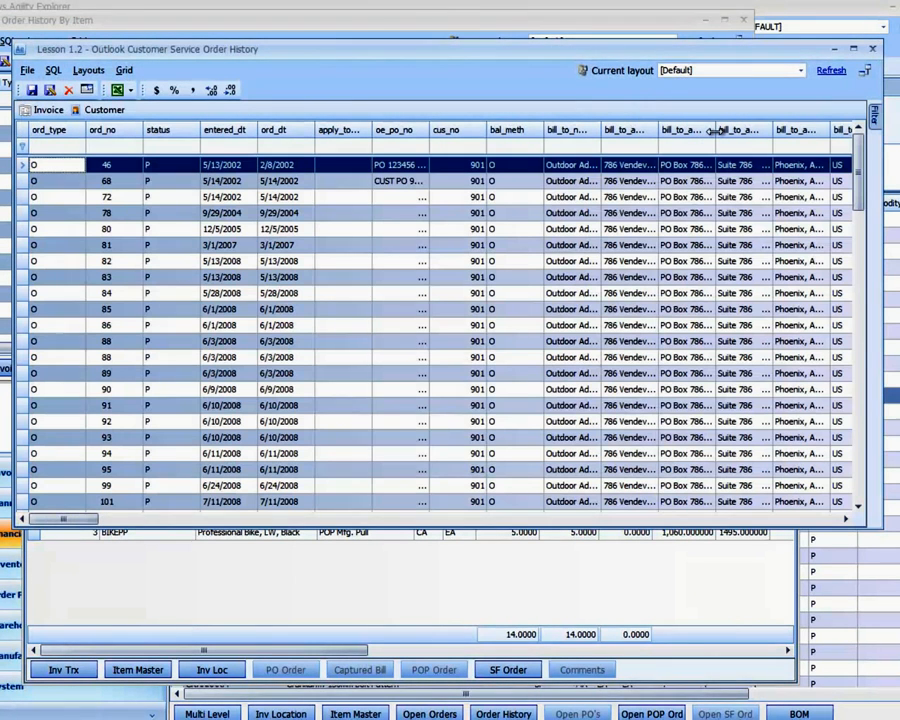
pyautogui.click(87, 92)
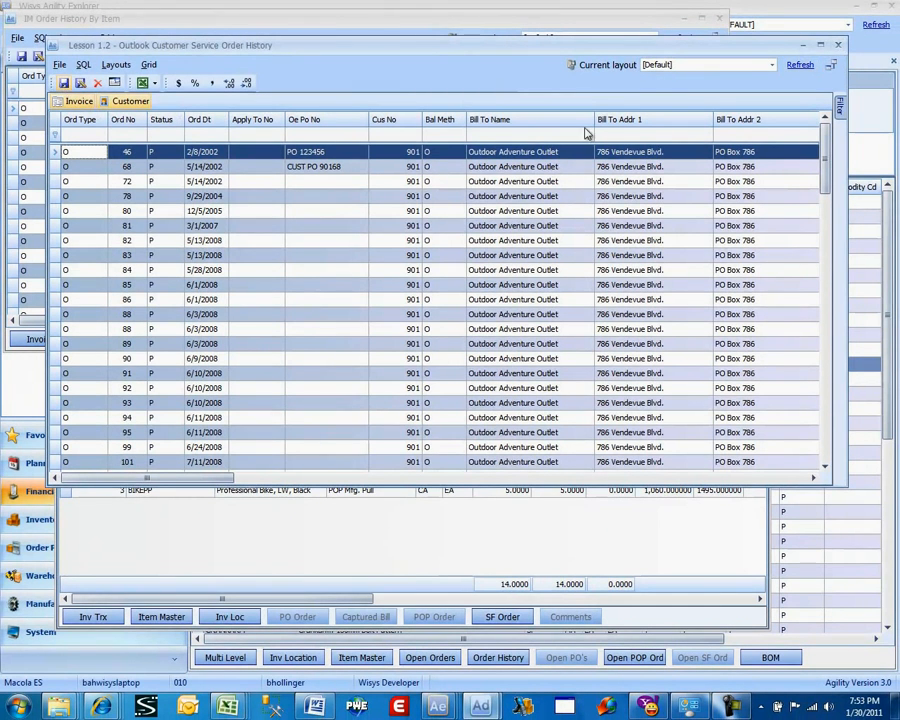
# Close the Lesson 1.2 preview and the invoice detail window, and return to Wisys Agility Design Studio.
pyautogui.click(837, 46)
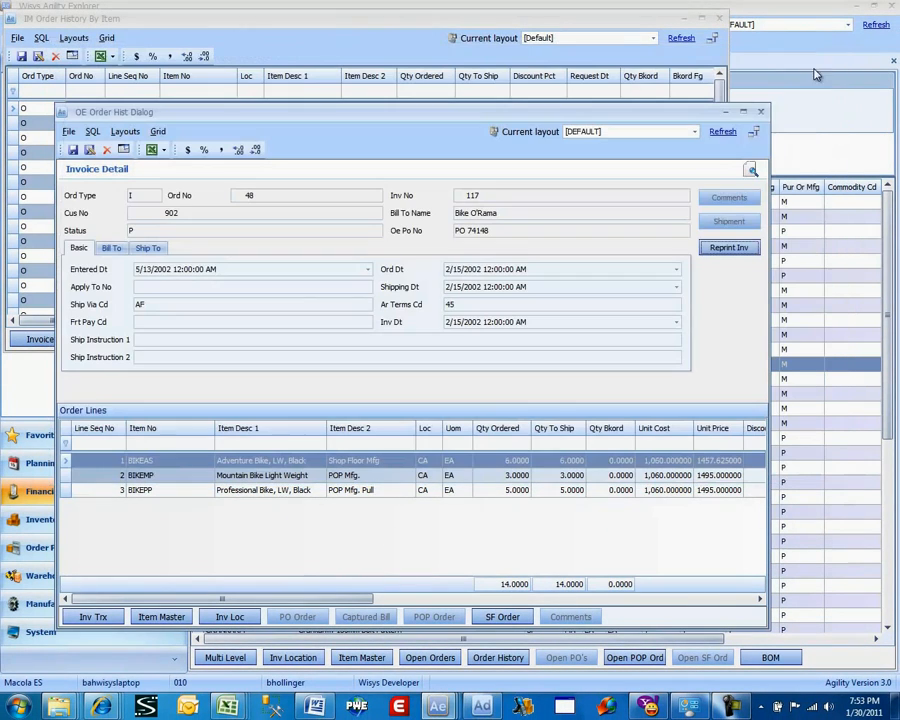
pyautogui.click(760, 114)
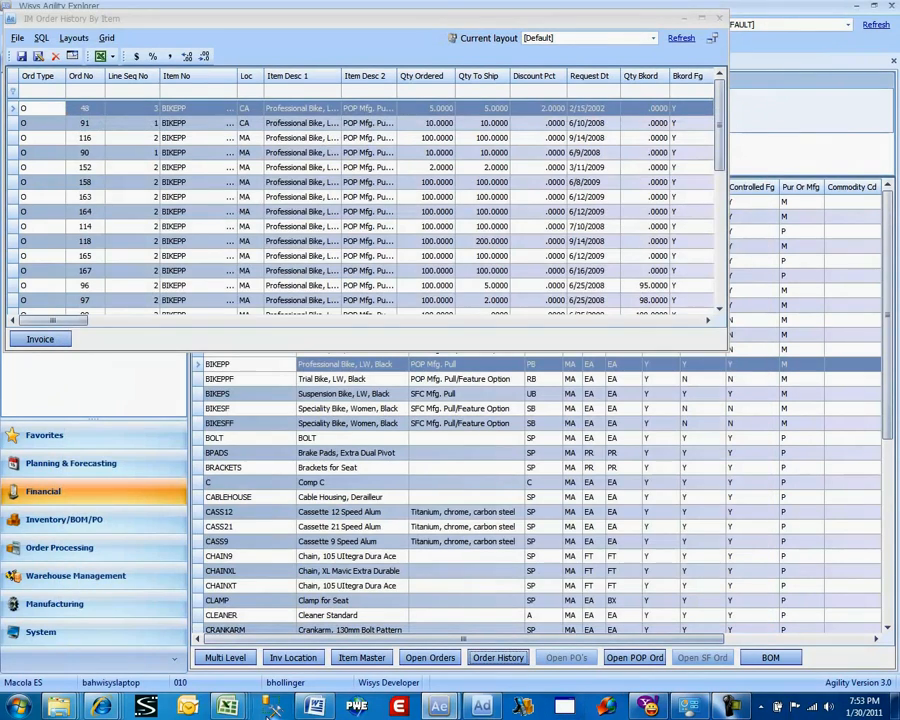
pyautogui.click(484, 707)
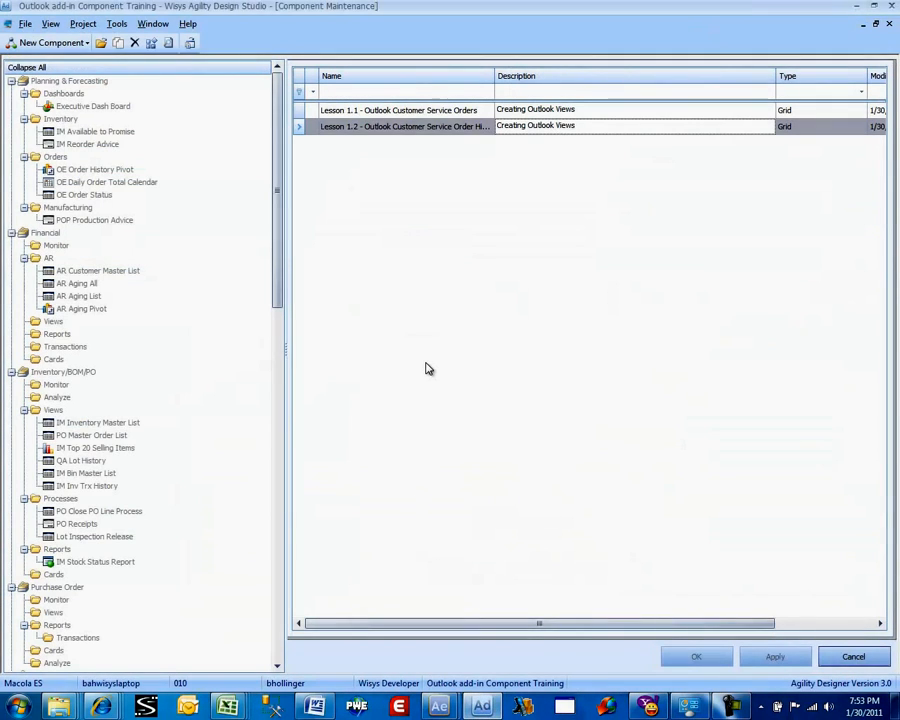